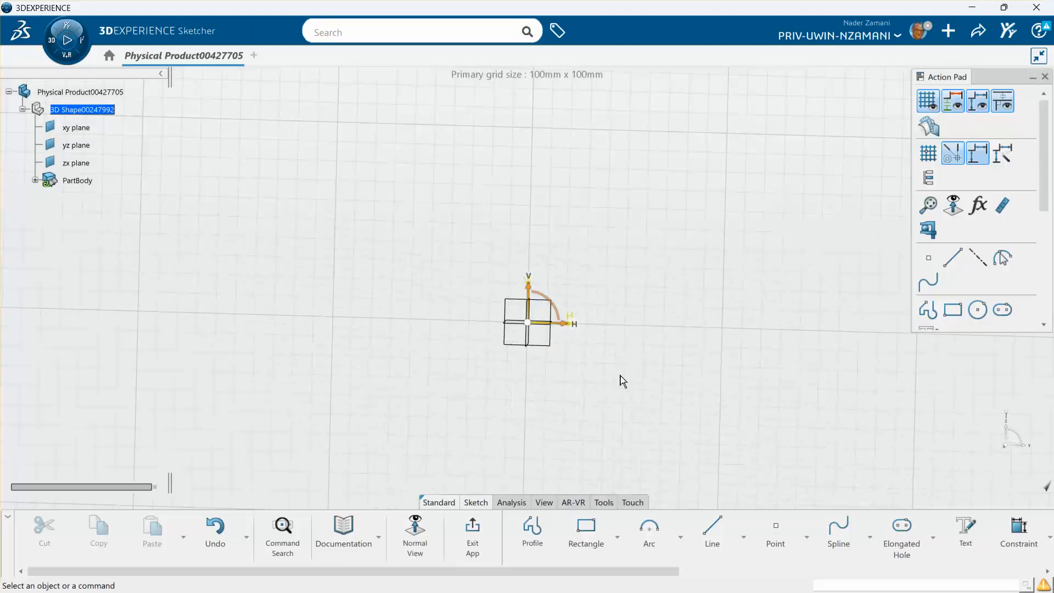
Sketch a profile from the origin with an inclined line about 161 mm long and a tangent arc of about 32 mm radius
click(533, 530)
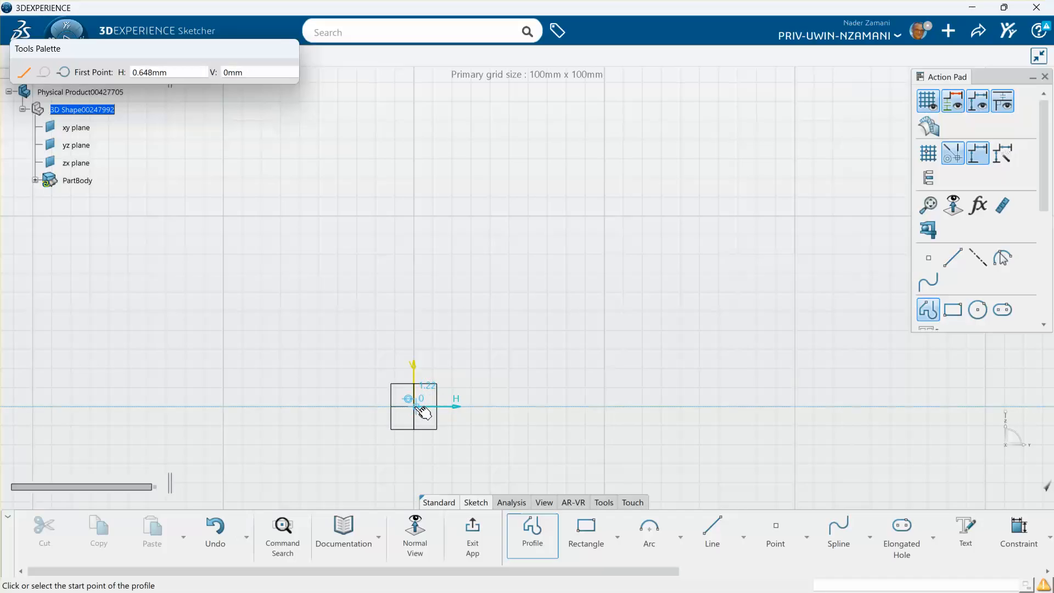
click(416, 408)
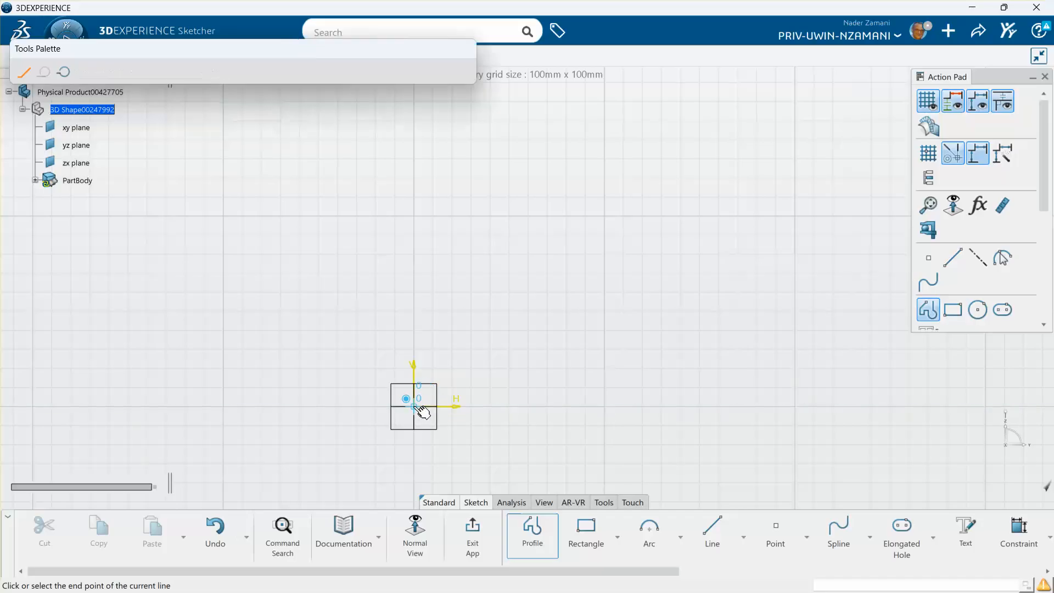
click(708, 317)
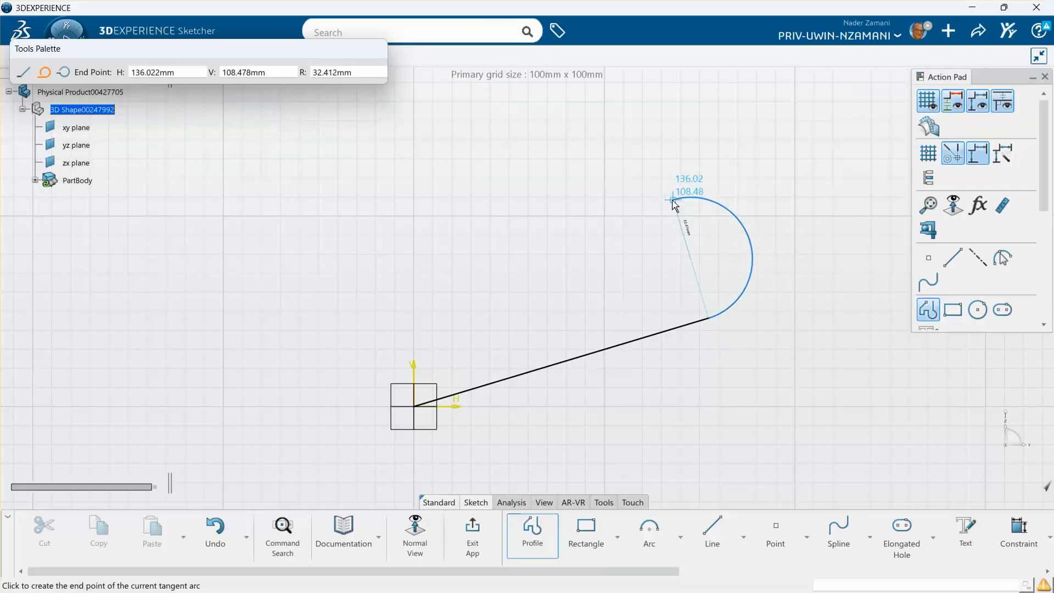
double_click(673, 200)
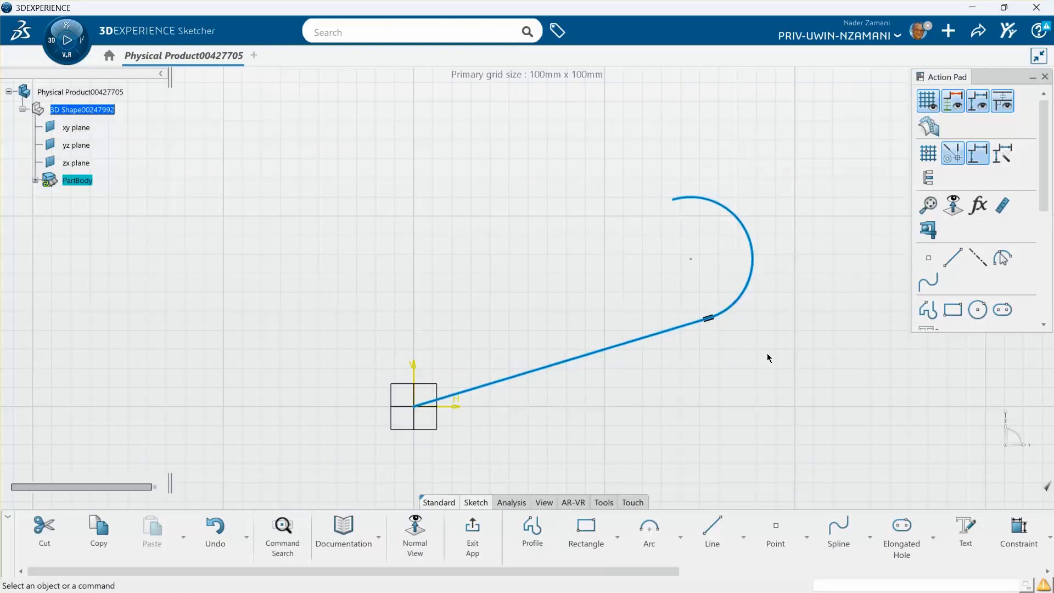
click(748, 373)
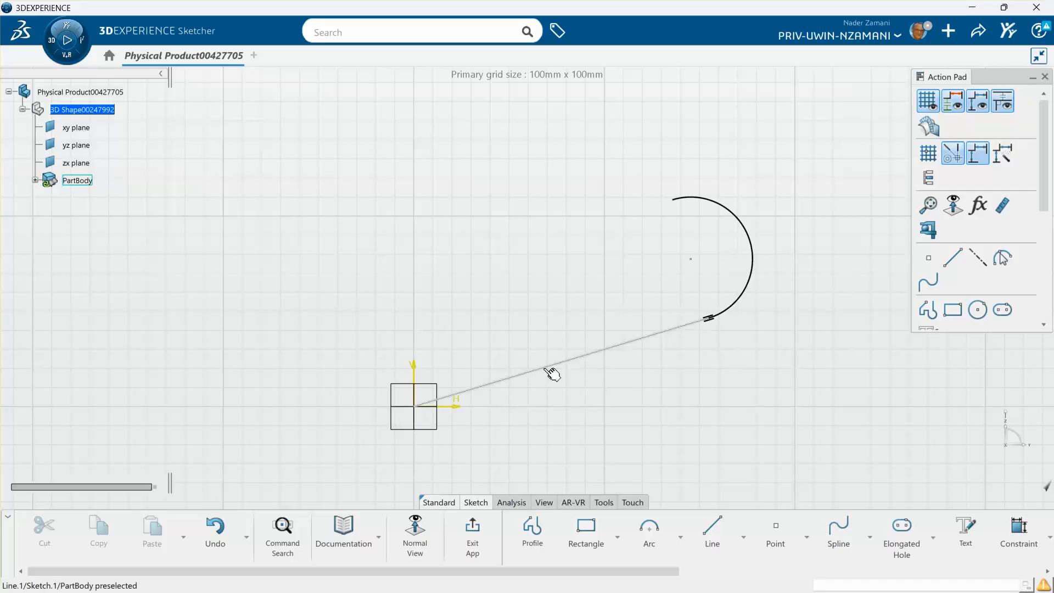
Add a length dimension to the inclined line
click(625, 344)
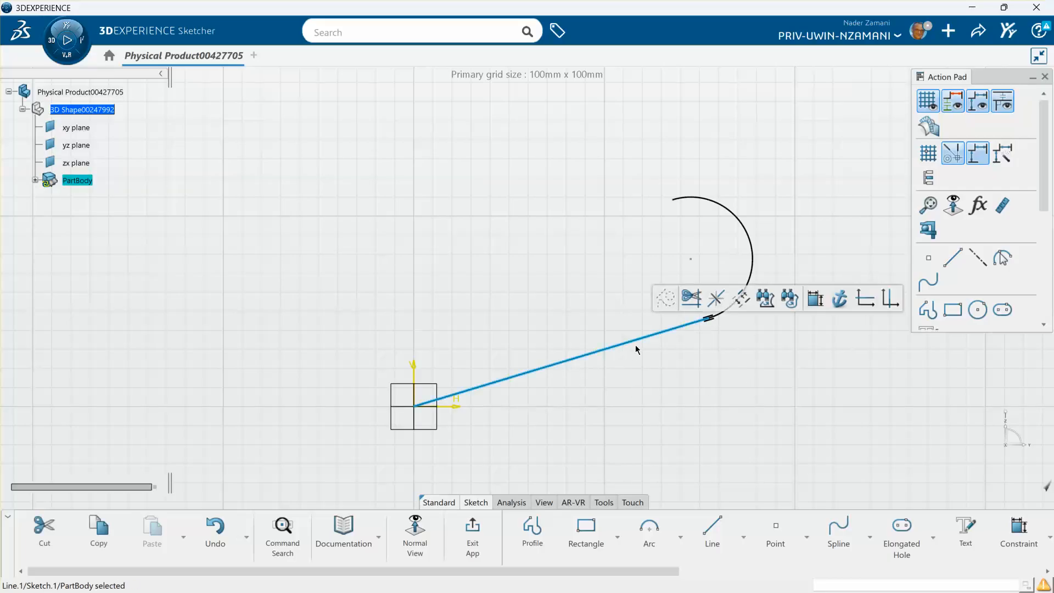
click(815, 297)
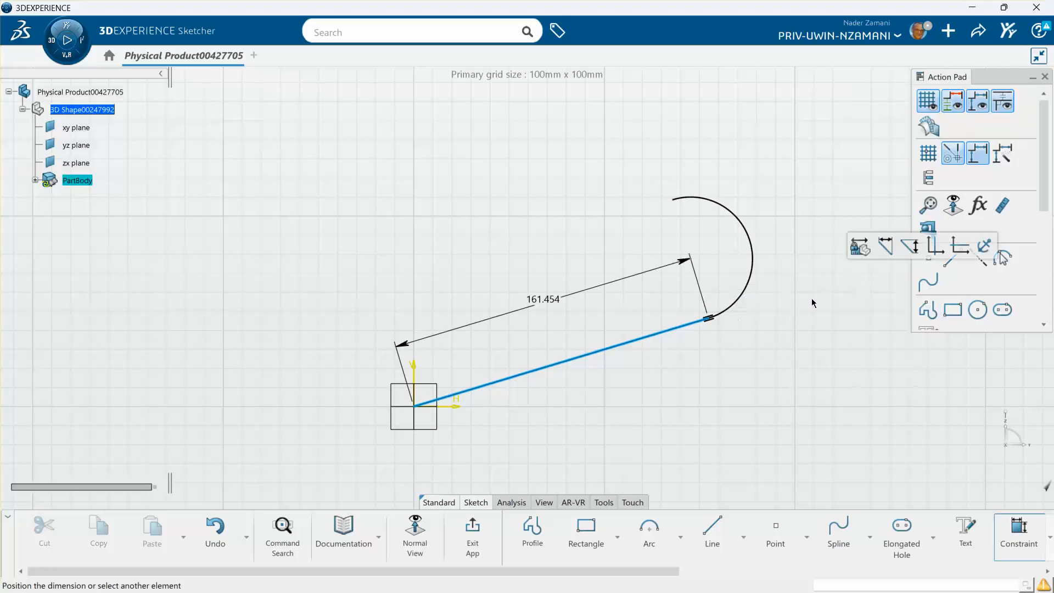
click(443, 408)
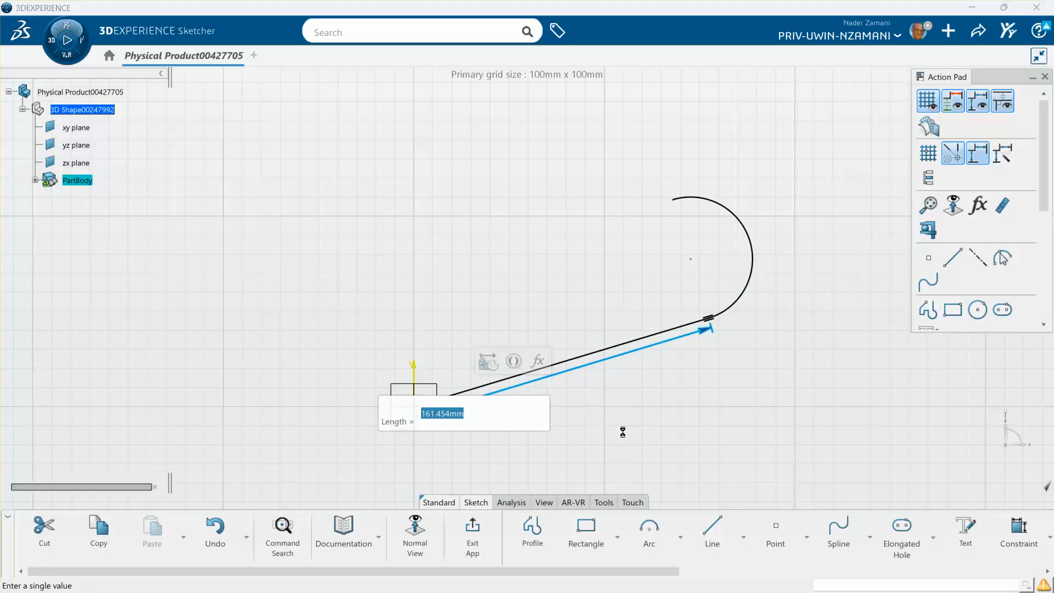
key(Return)
Move the length dimension farther below the inclined line, clear of the origin axes
click(637, 352)
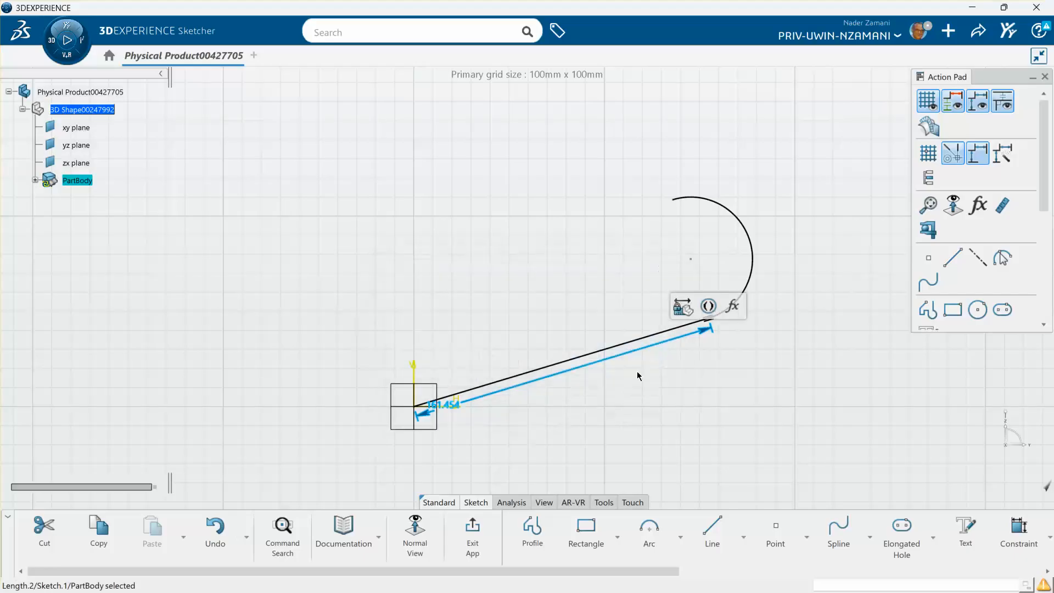
drag(454, 404, 523, 391)
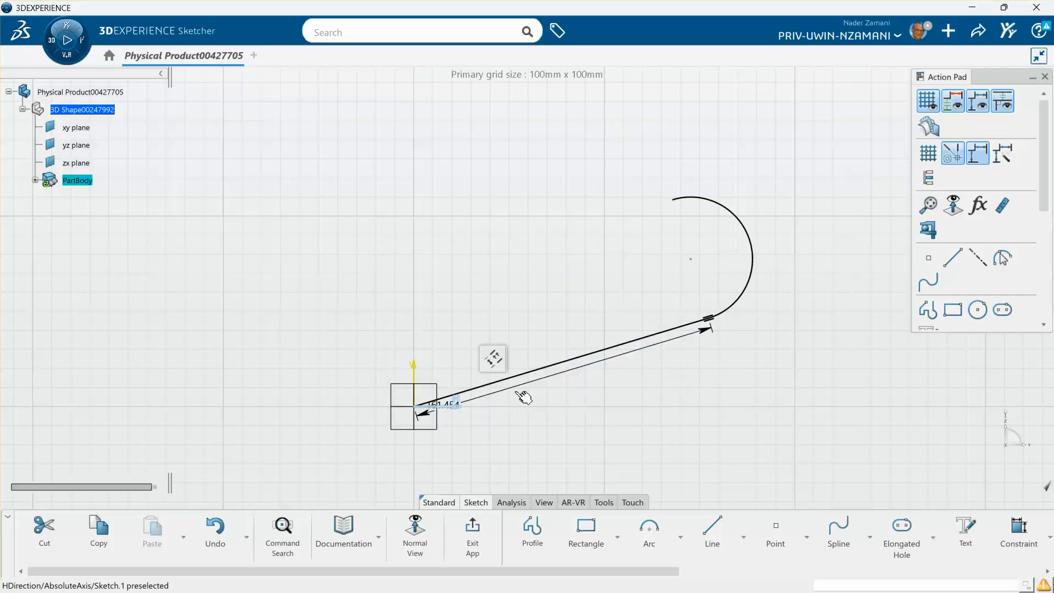
click(456, 408)
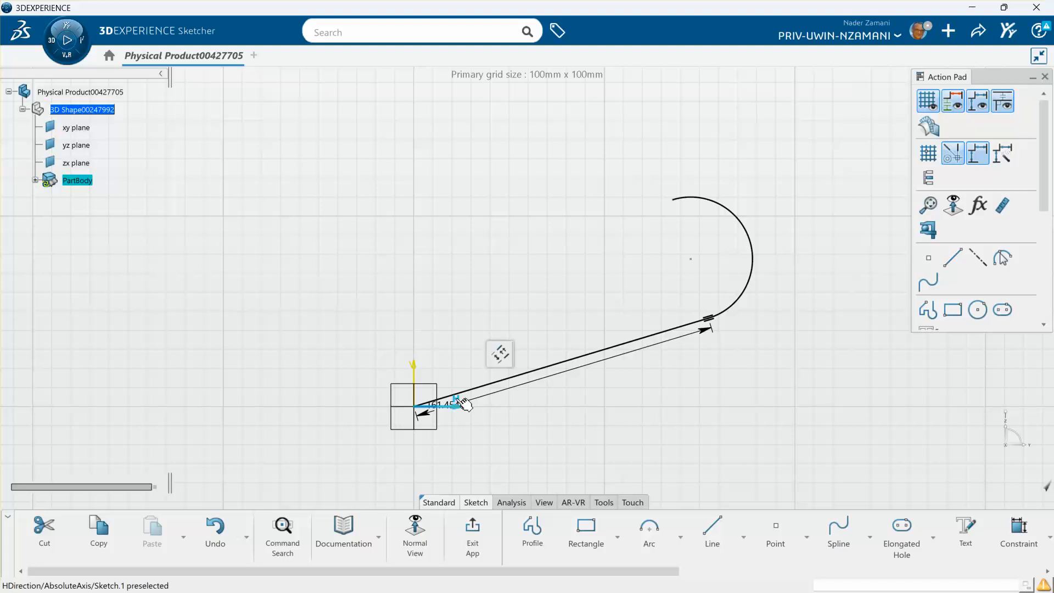
click(431, 417)
drag(463, 412, 458, 450)
Try to set the inclined line's length to 56 mm
double_click(458, 450)
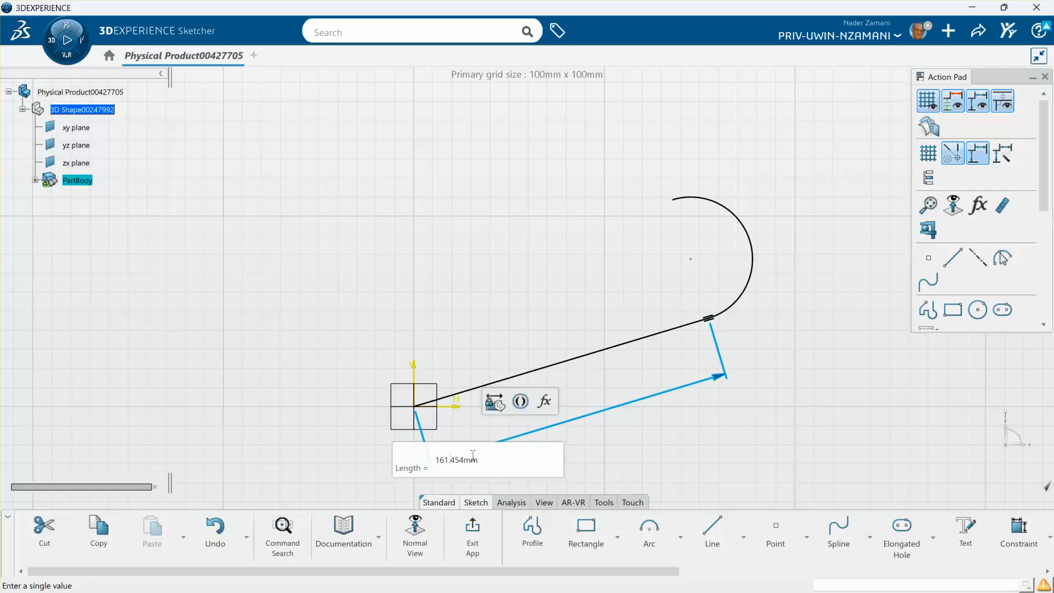
text(56)
key(Return)
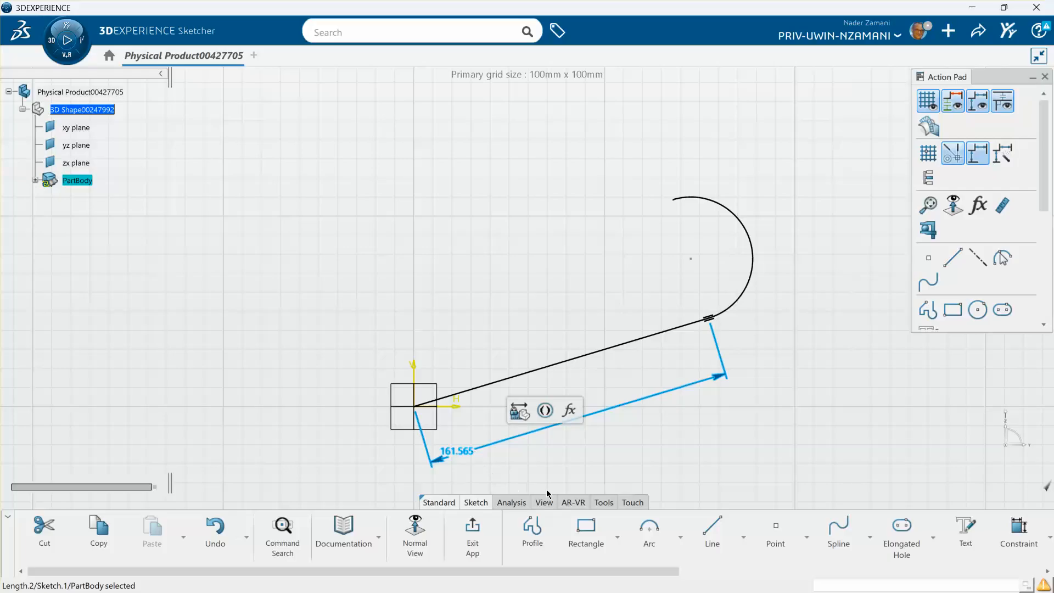
click(628, 483)
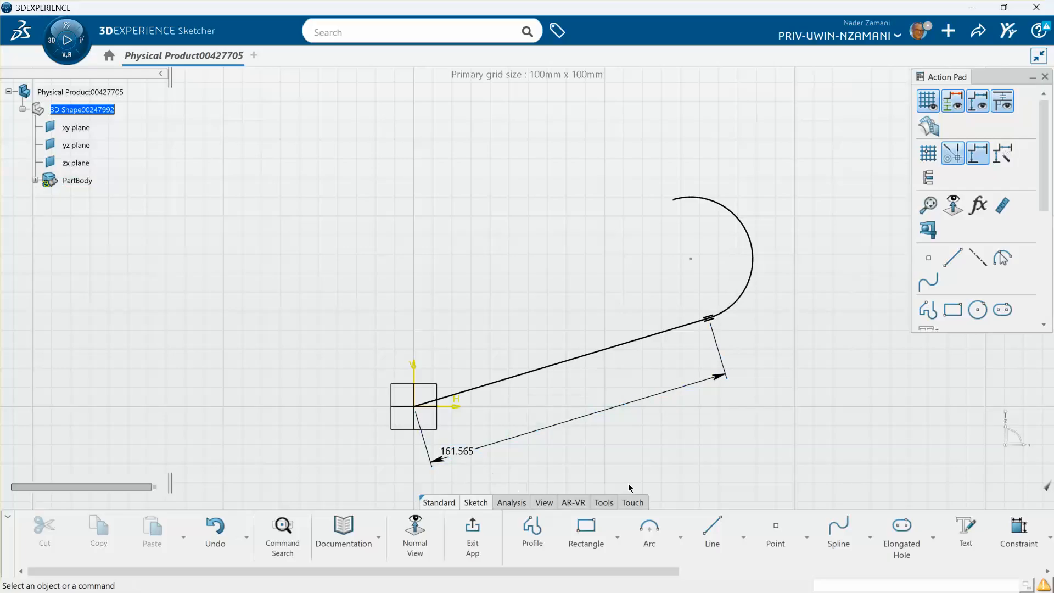
Replace the whole length value of the inclined line with 56 mm
double_click(469, 459)
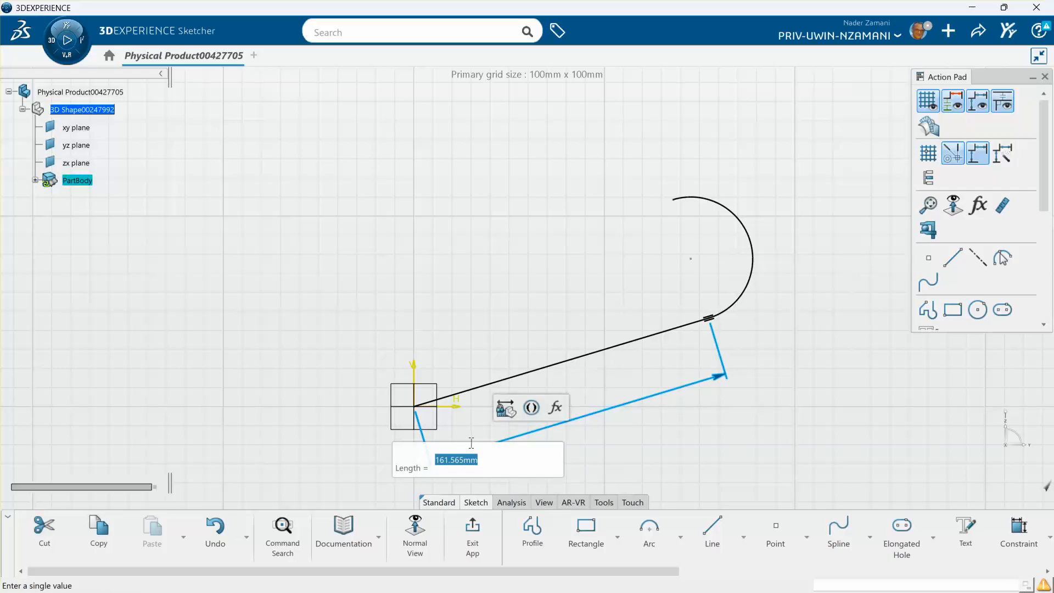
text(56)
key(Return)
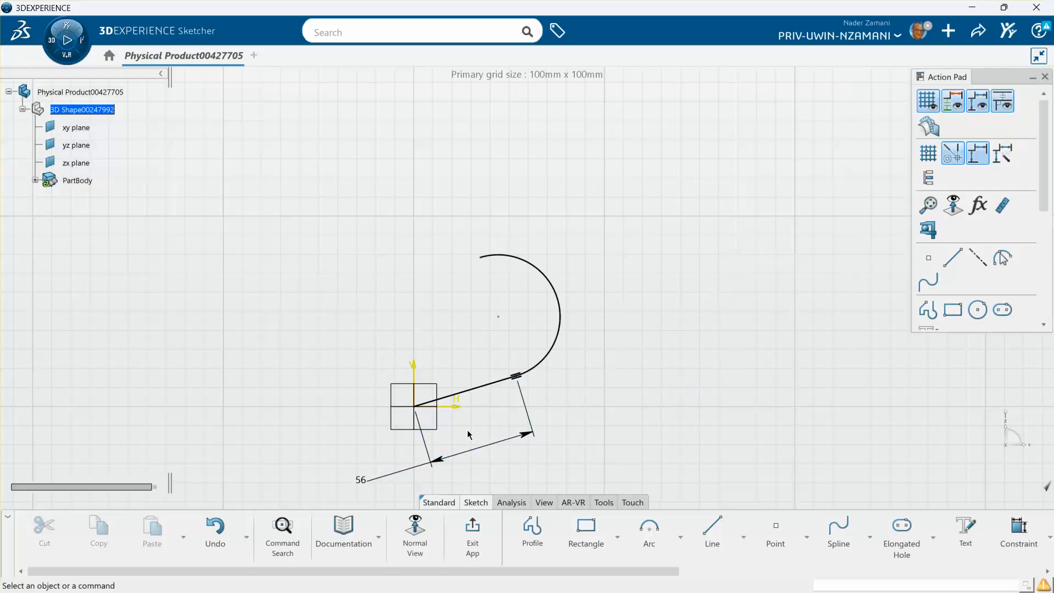
Constrain the angle between the inclined line and the horizontal axis to 15 degrees
click(478, 389)
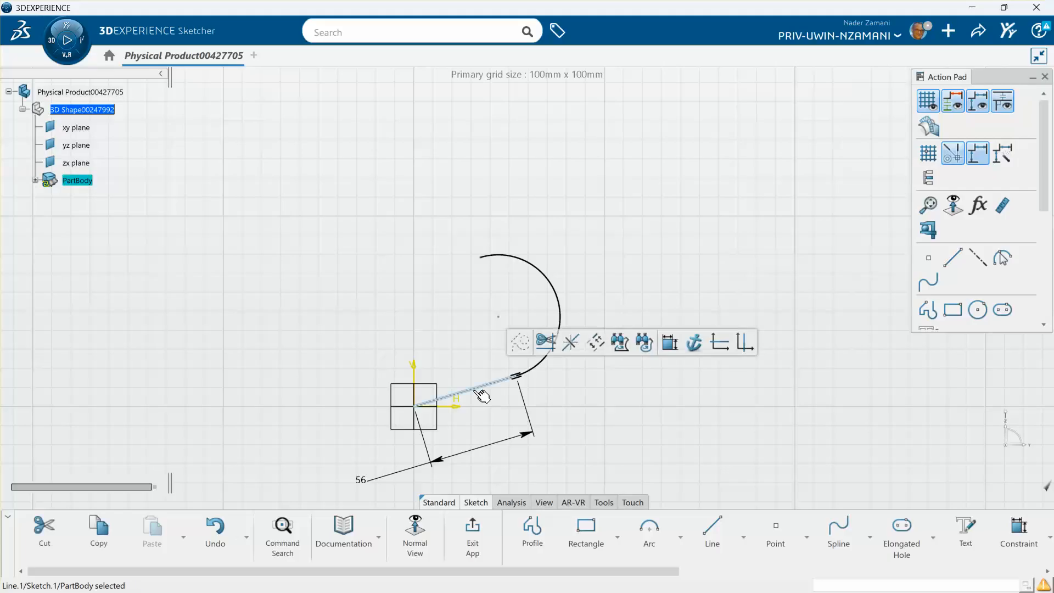
click(670, 343)
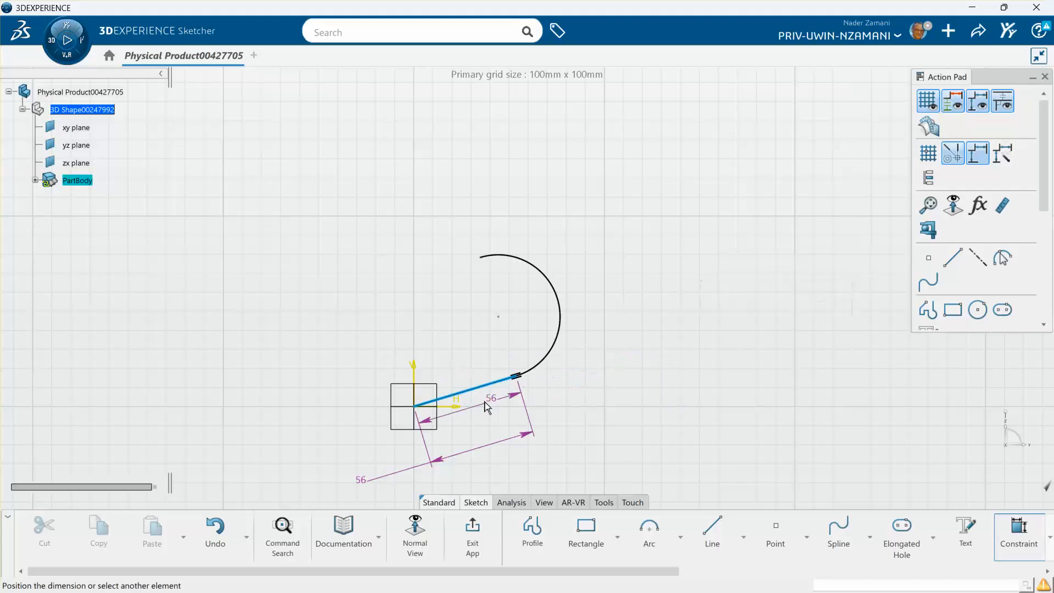
click(454, 407)
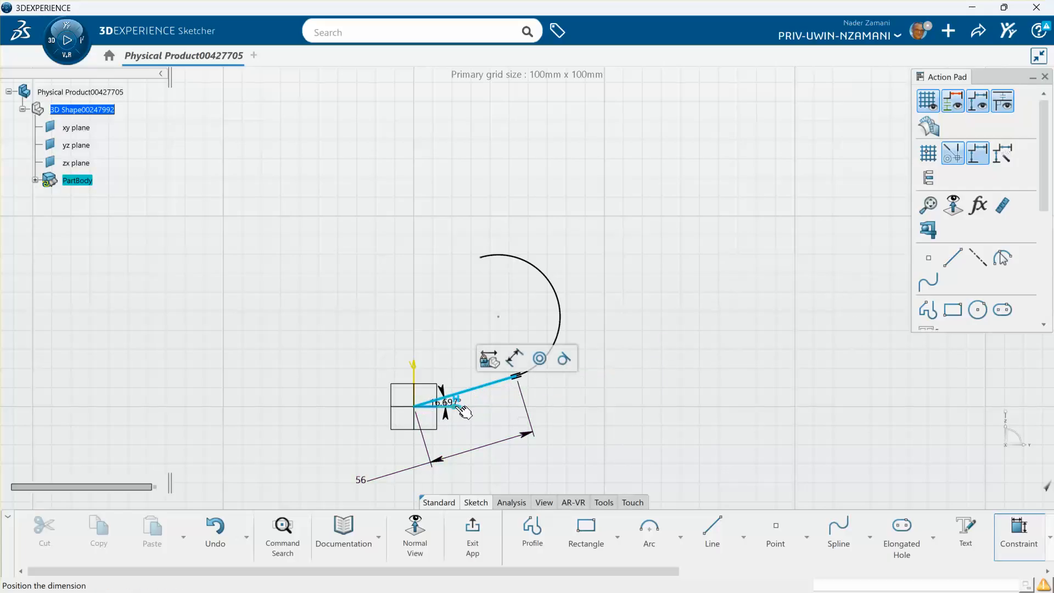
click(494, 405)
text(1)
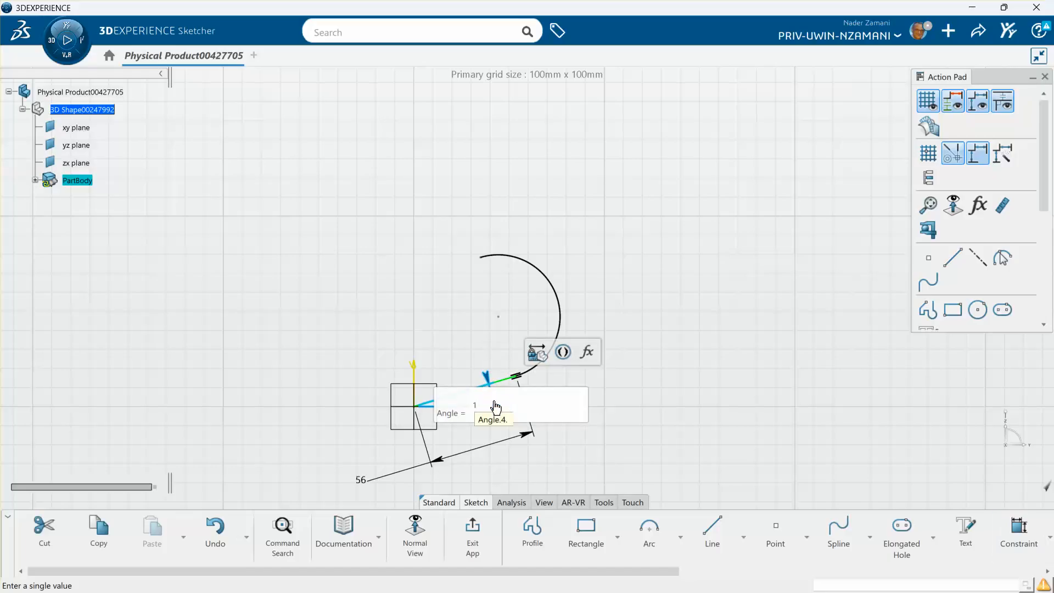
text(5)
key(Return)
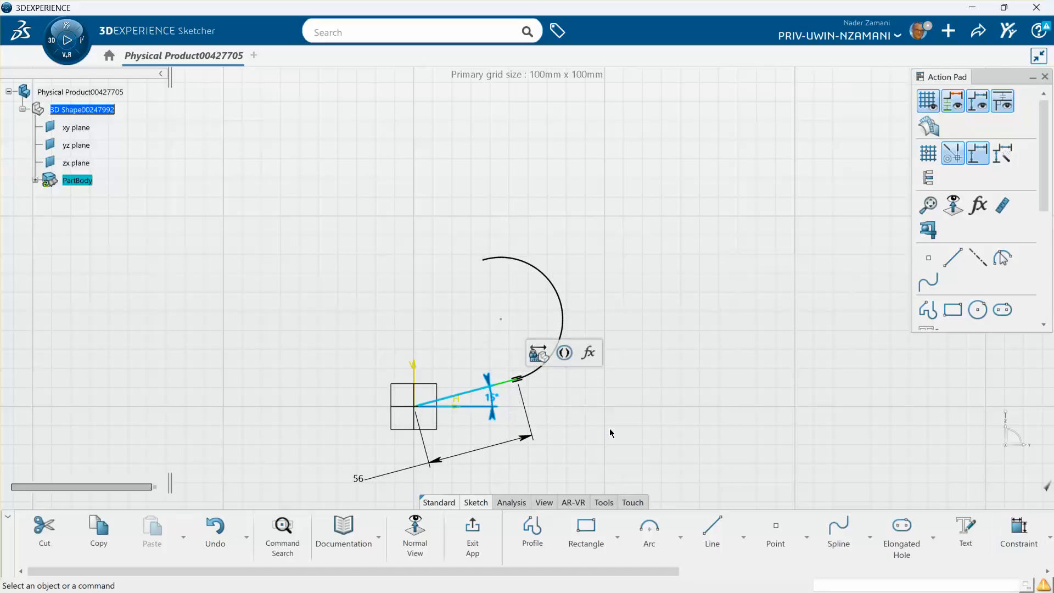
Dimension the tangent arc's radius and set it to 16 mm
click(565, 301)
click(755, 249)
click(676, 259)
text(16)
key(Return)
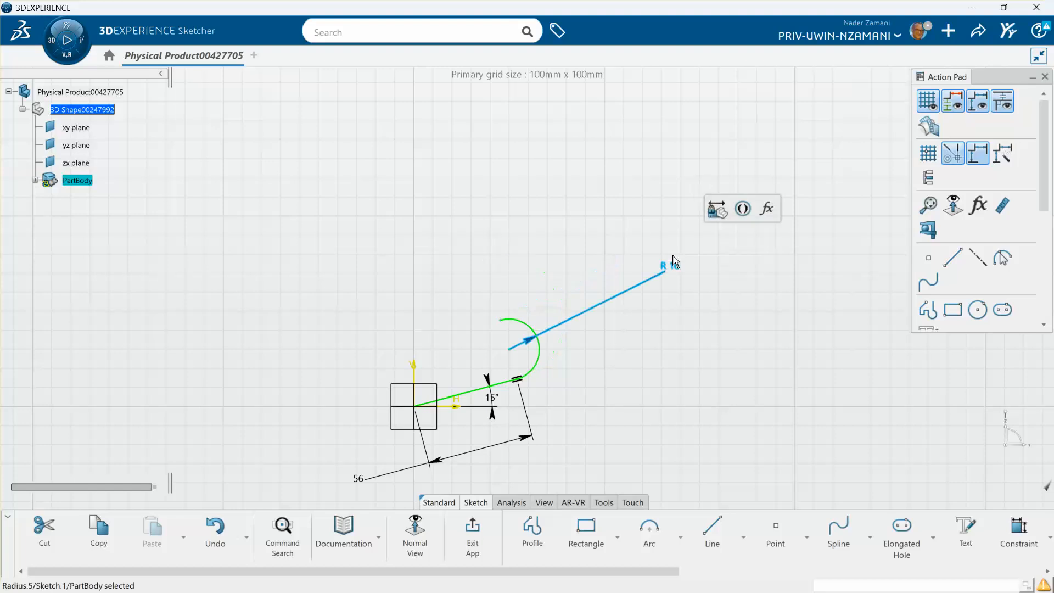
click(665, 371)
Exit the finished profile sketch and open a new sketch on the zx plane
click(478, 523)
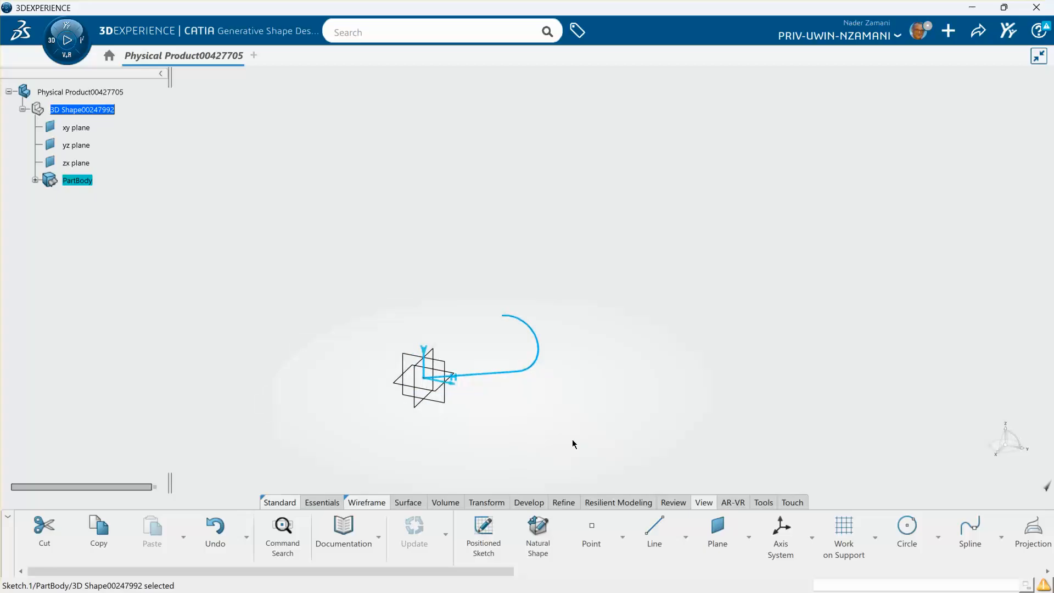
click(443, 356)
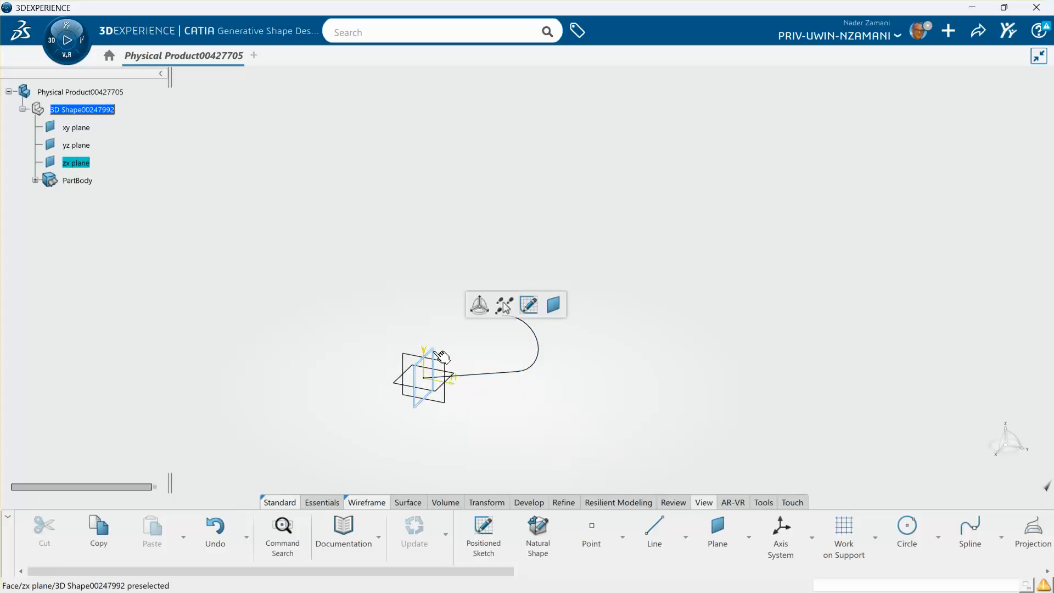
click(529, 305)
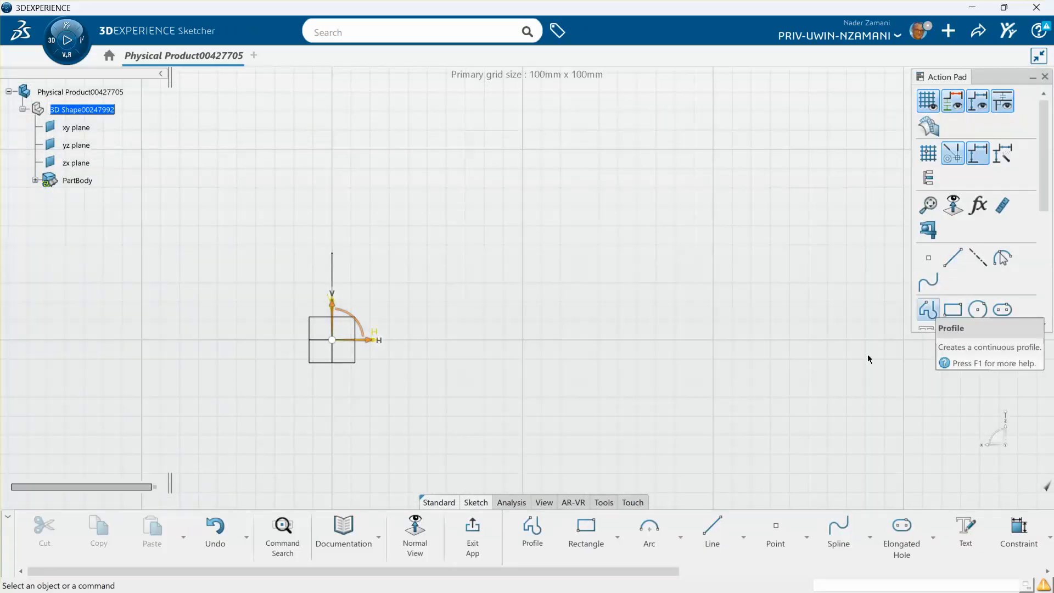
Sketch an upper half-circle arc of about 19 mm radius, centred on the horizontal axis about 54 mm from the origin
click(649, 530)
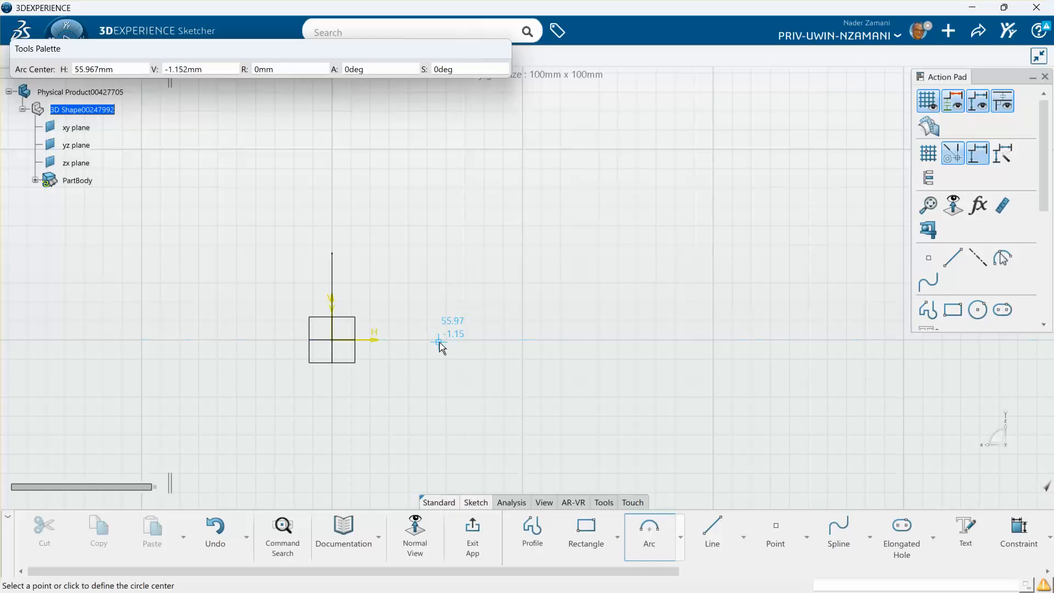
click(436, 339)
click(399, 340)
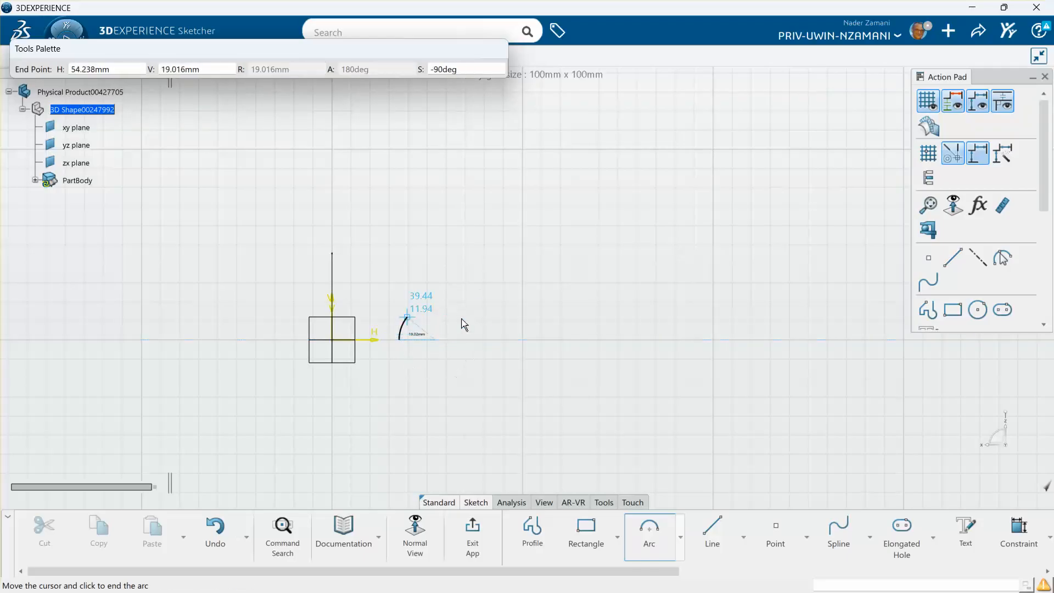
click(474, 345)
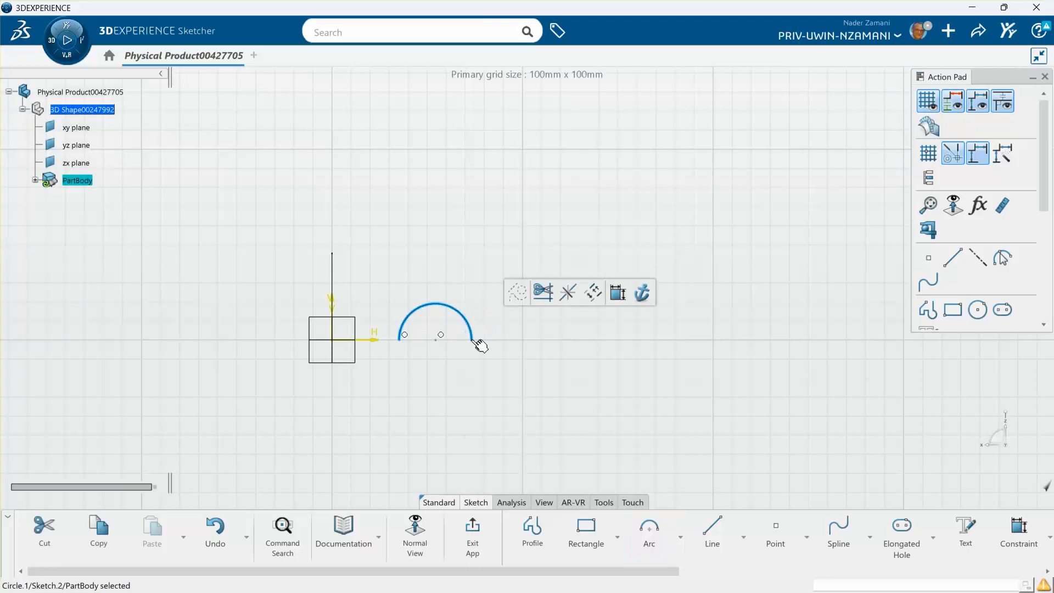
click(480, 359)
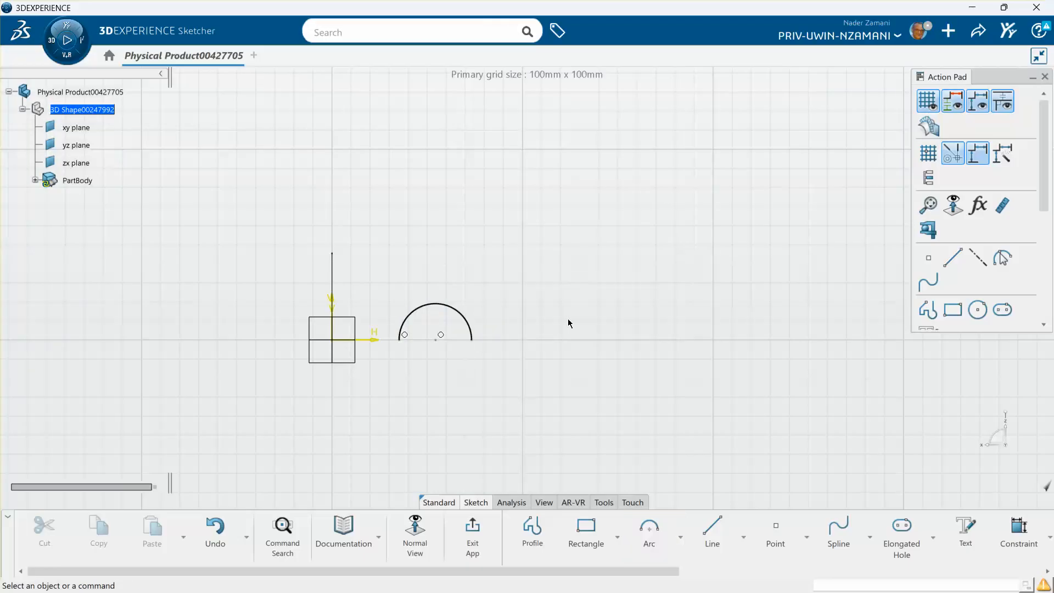
Dimension the half-circle arc's radius and set it to 10 mm
click(470, 323)
click(611, 273)
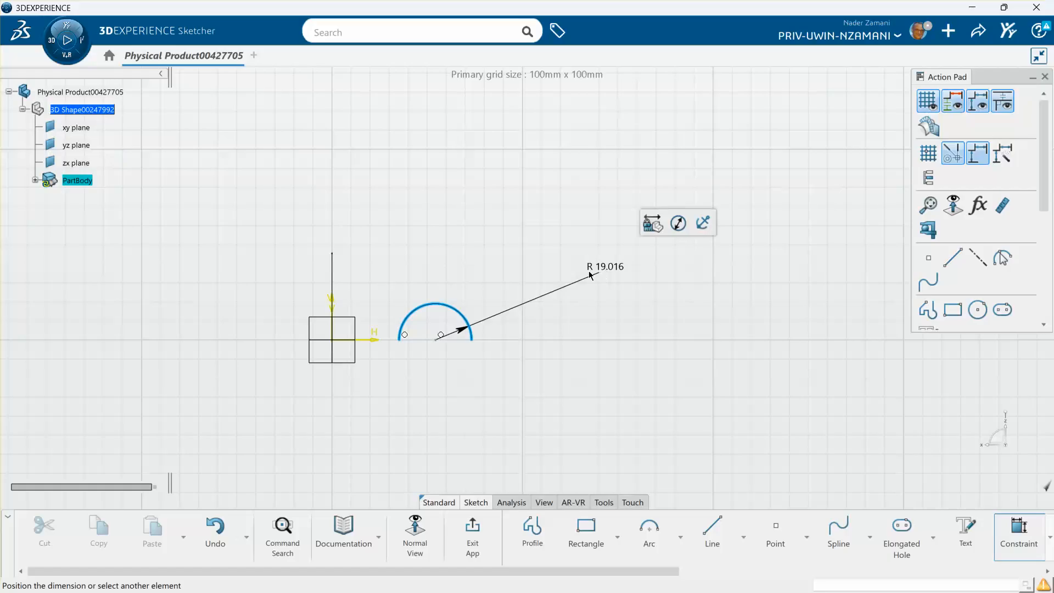
click(532, 283)
text(1)
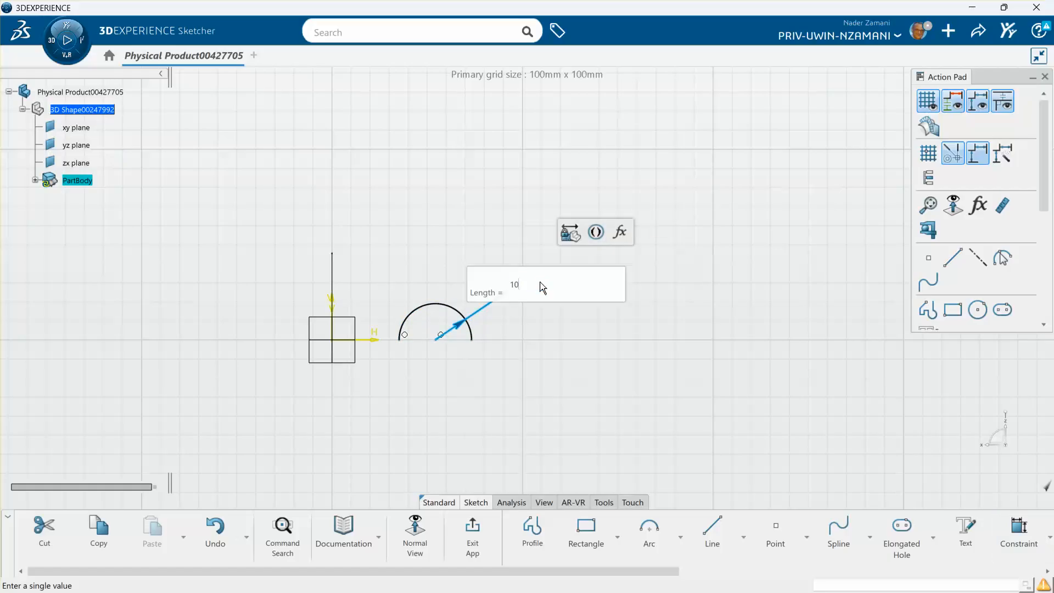
text(0)
key(Return)
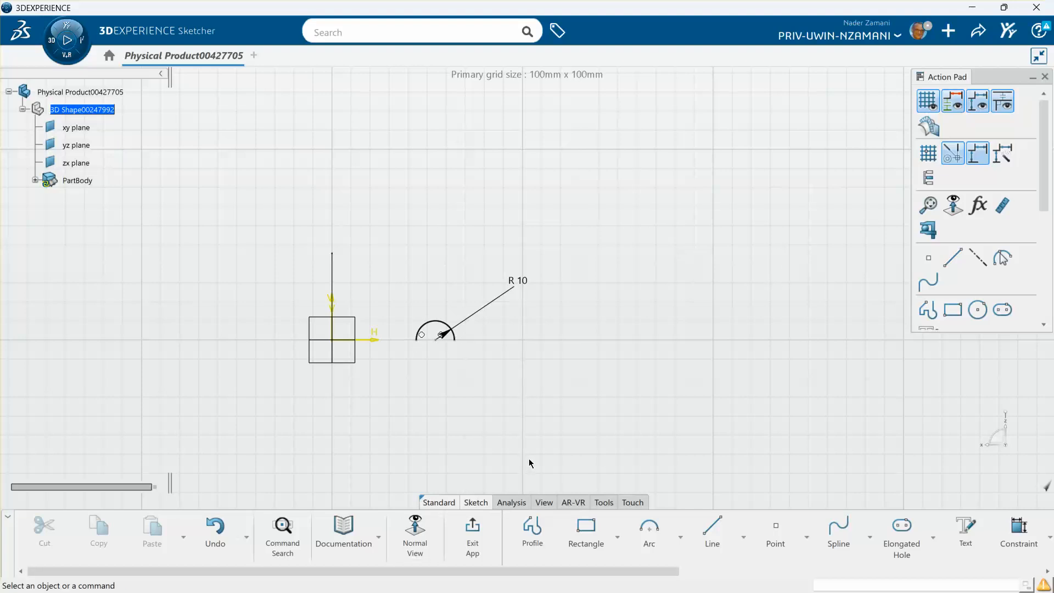
Dimension the distance from the half-circle arc's near endpoint to the origin, set it to 10 mm, and exit the sketch
click(1011, 526)
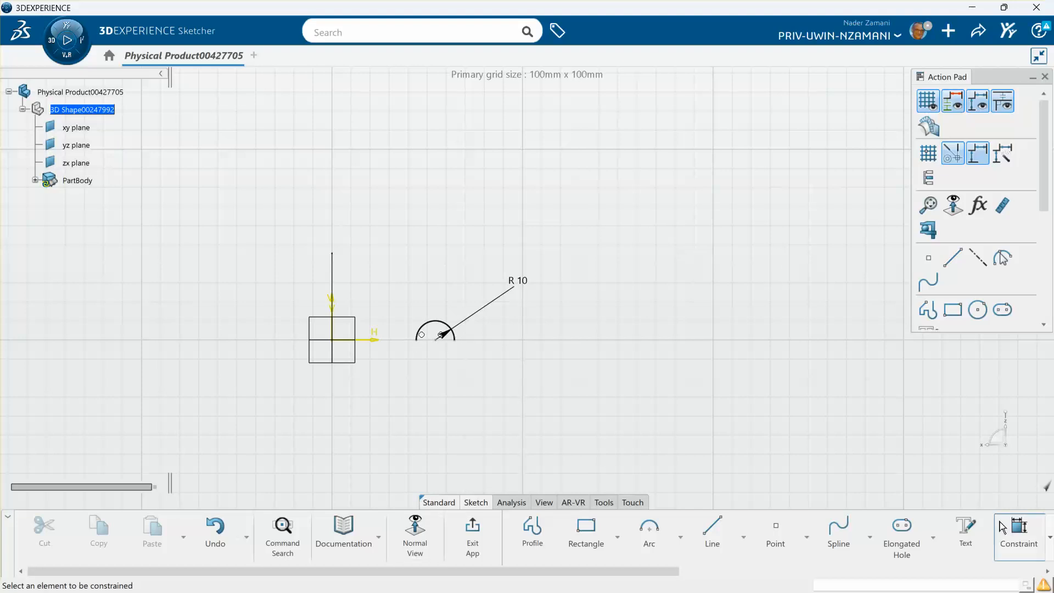
click(414, 344)
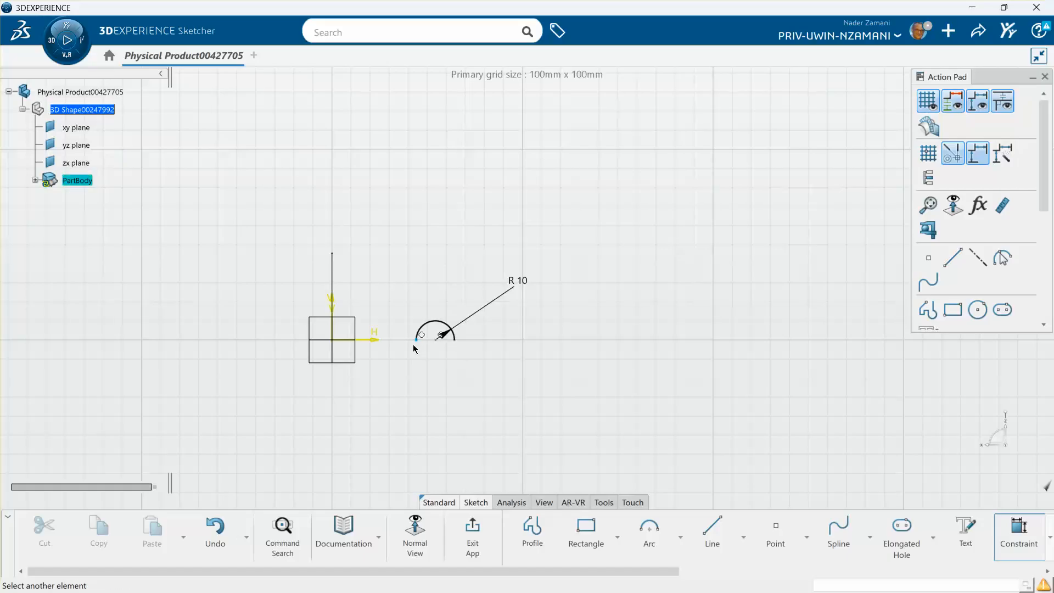
click(336, 342)
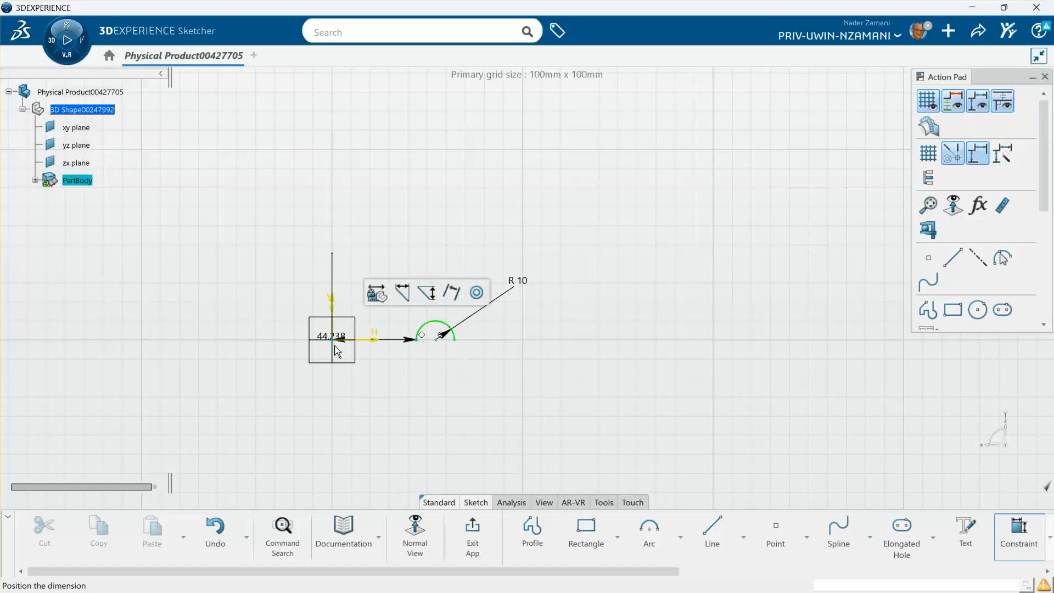
click(371, 399)
text(10)
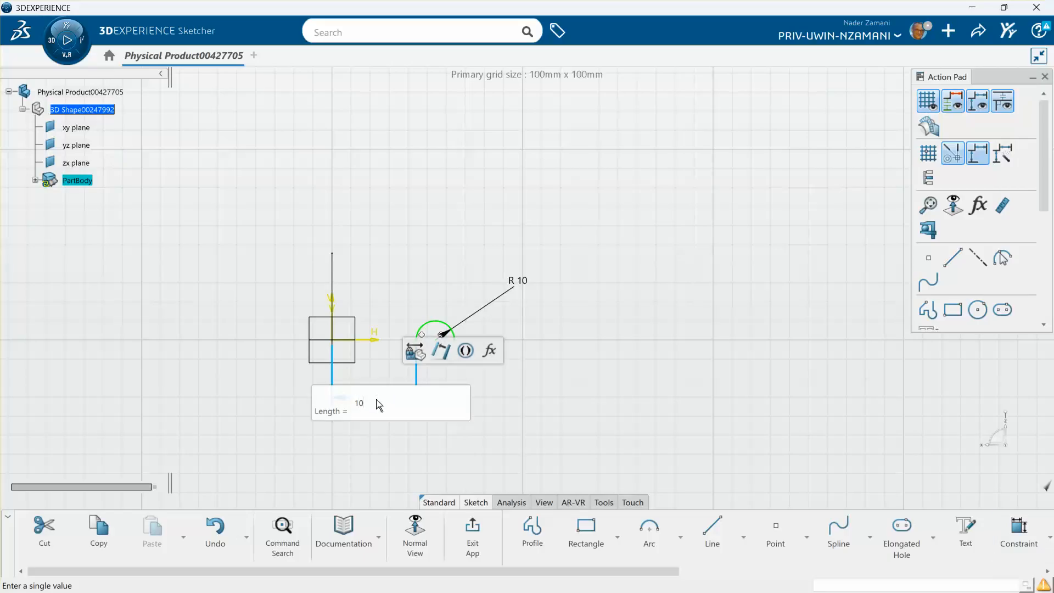
key(Return)
click(471, 532)
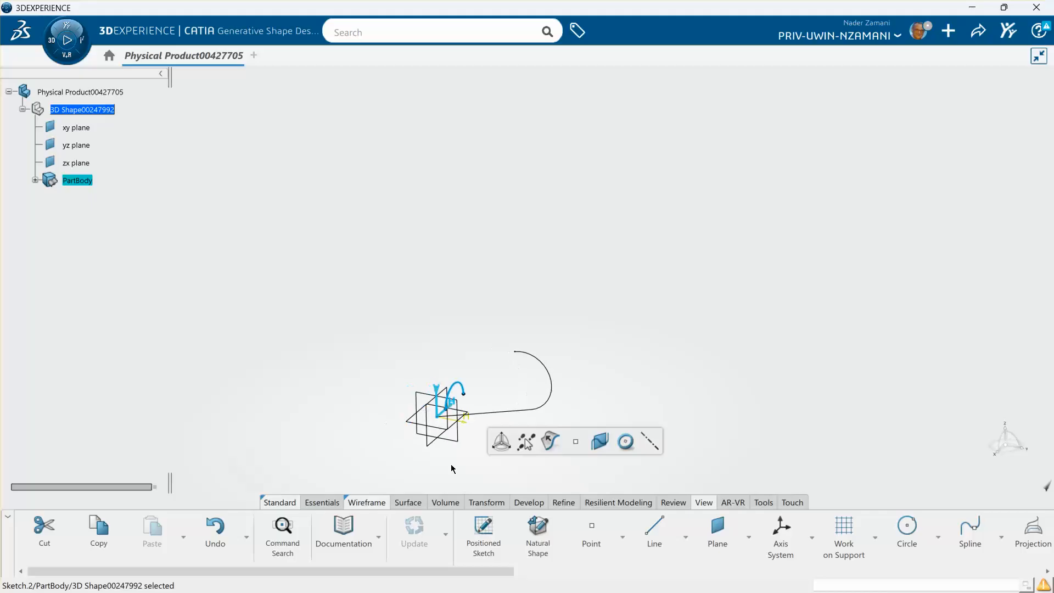
click(408, 459)
mouse_move(403, 445)
middle_down()
mouse_move(387, 376)
mouse_move(424, 352)
middle_up()
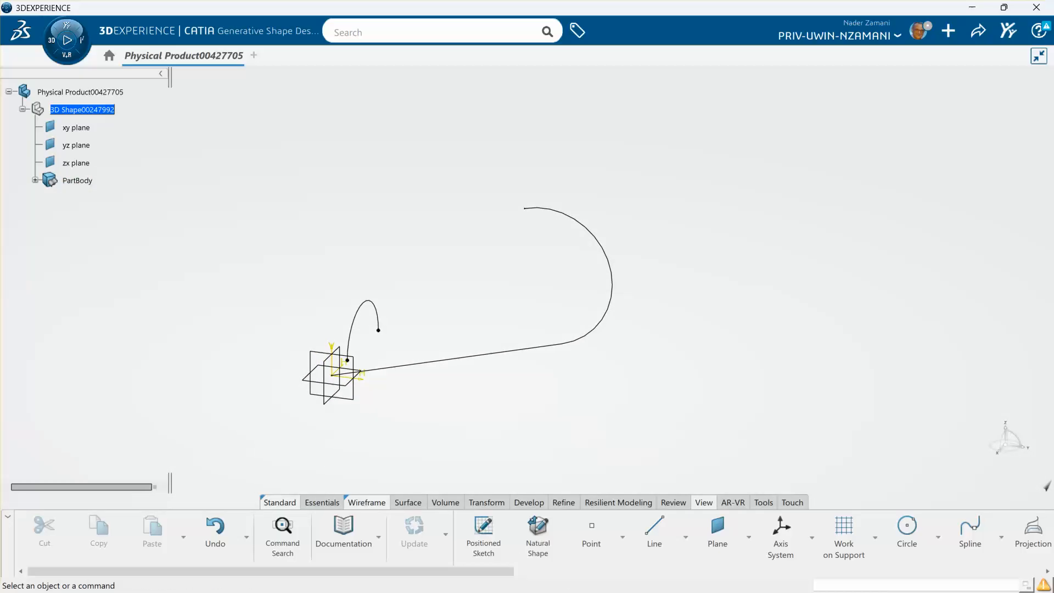
Switch to PowerPoint, check the guide and profile dimensions on slide 4, and return to 3DEXPERIENCE
click(756, 578)
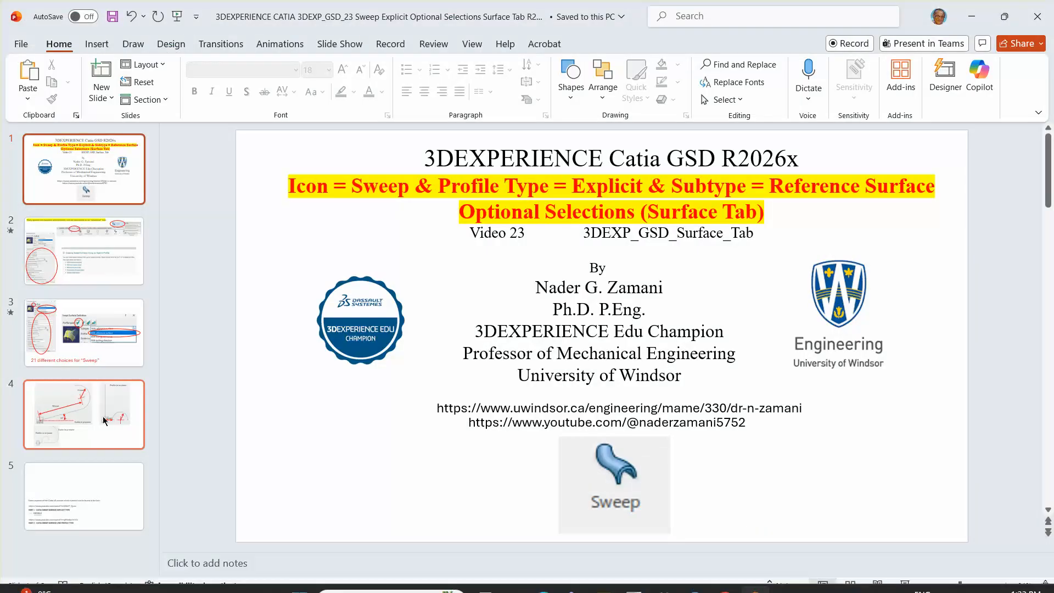
click(104, 420)
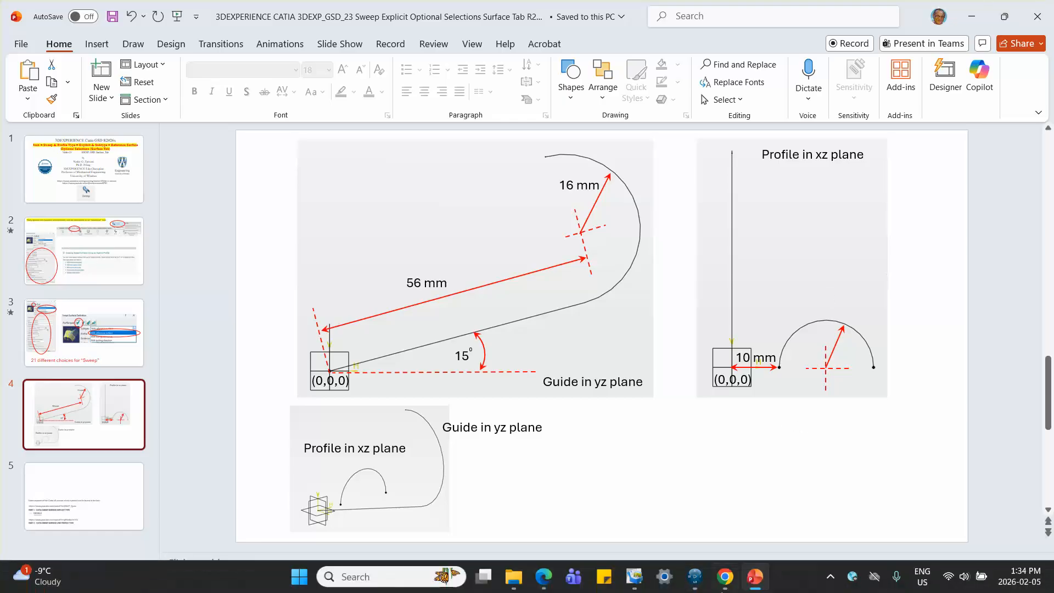
click(695, 576)
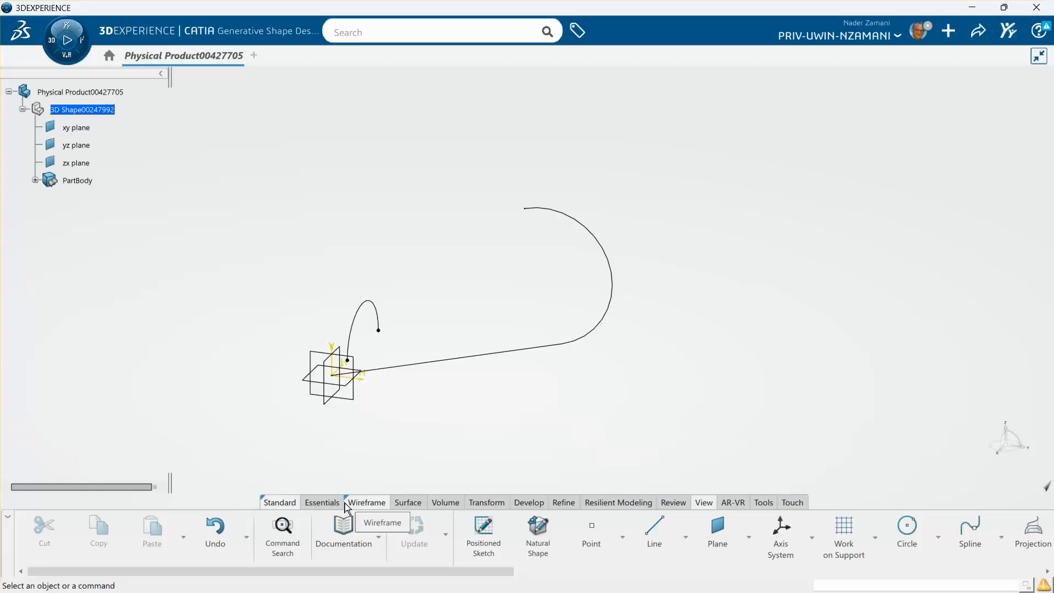
Set up an explicit sweep with reference surface, using the half-circle sketch as profile and the line-and-arc sketch as guide curve
click(406, 502)
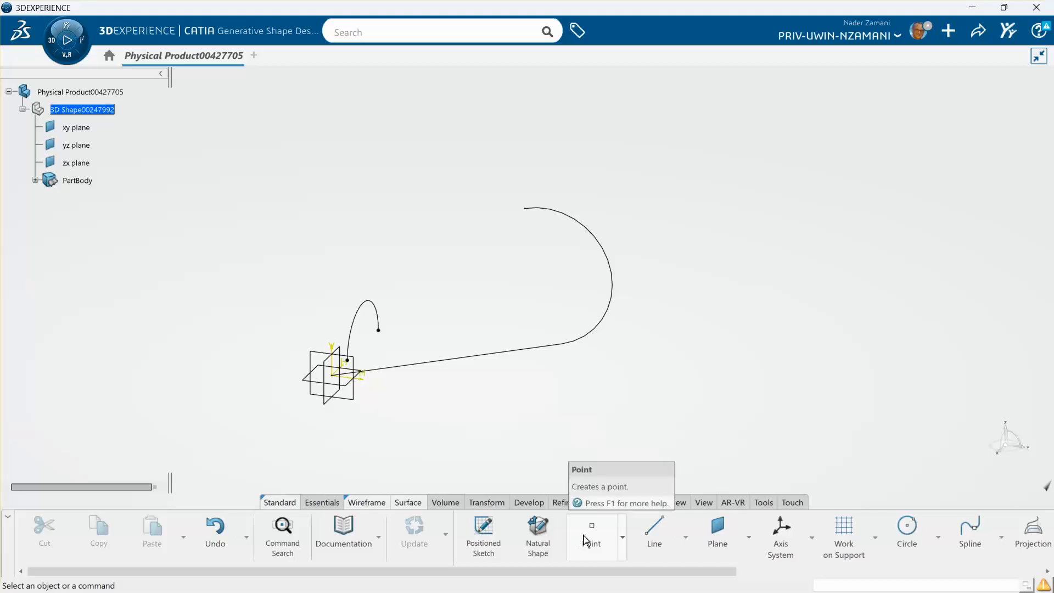
scroll(603, 540, right, 5)
scroll(604, 538, right, 3)
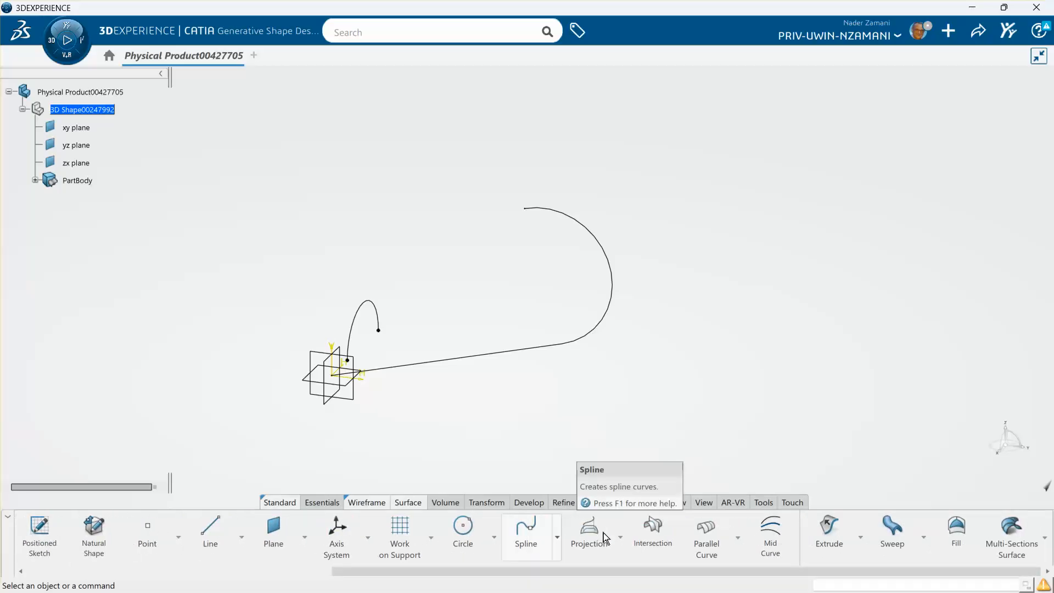
click(892, 530)
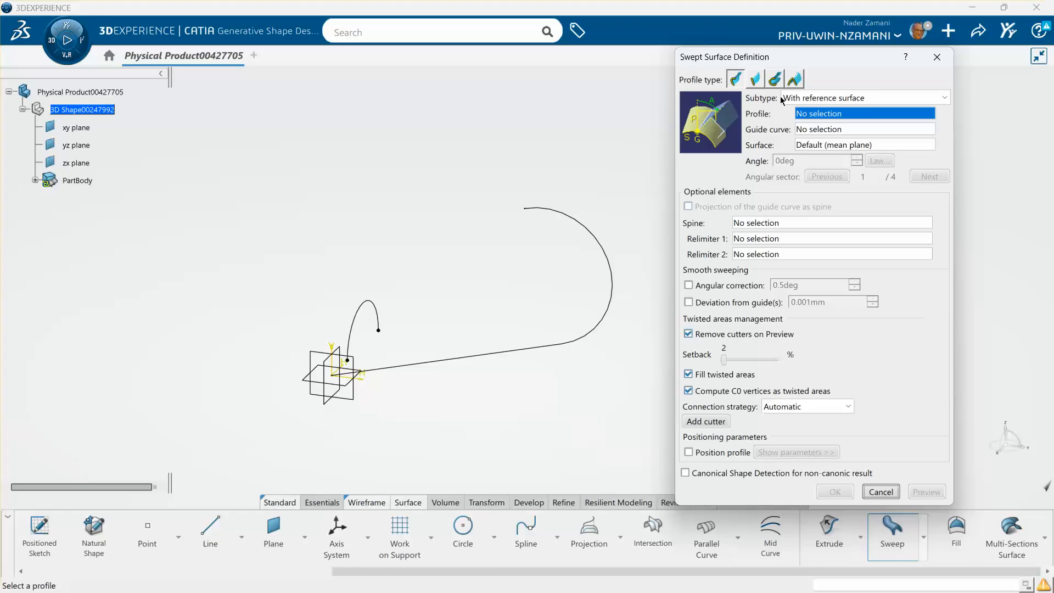
click(918, 99)
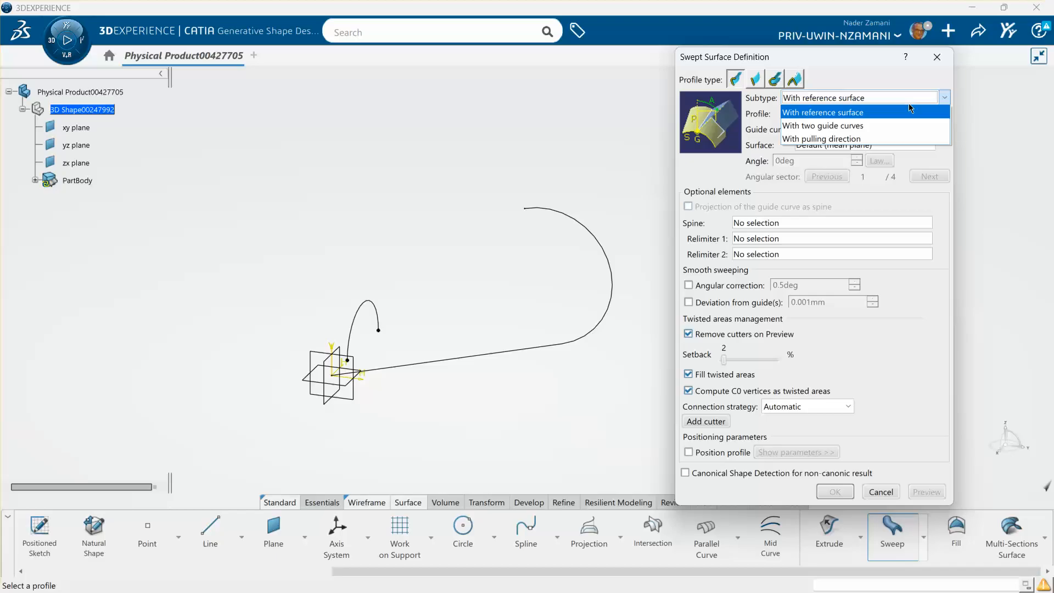
click(878, 112)
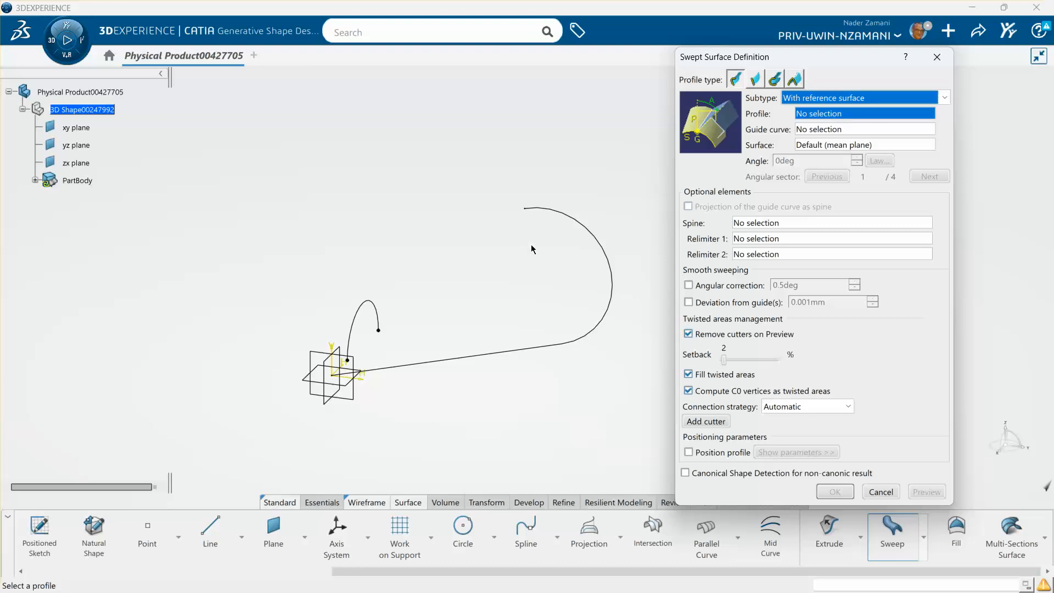
click(377, 313)
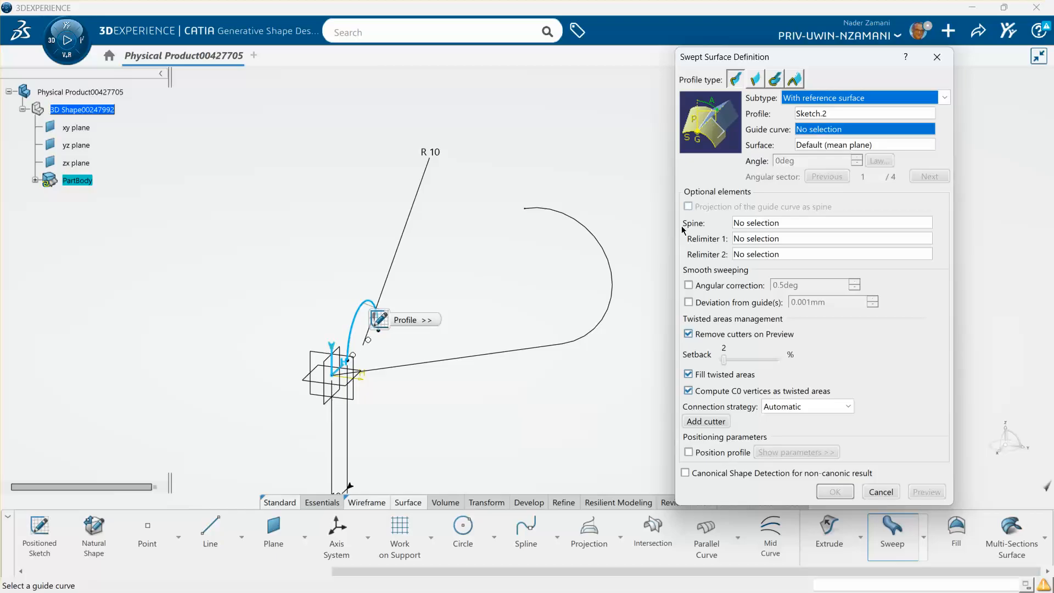
click(544, 349)
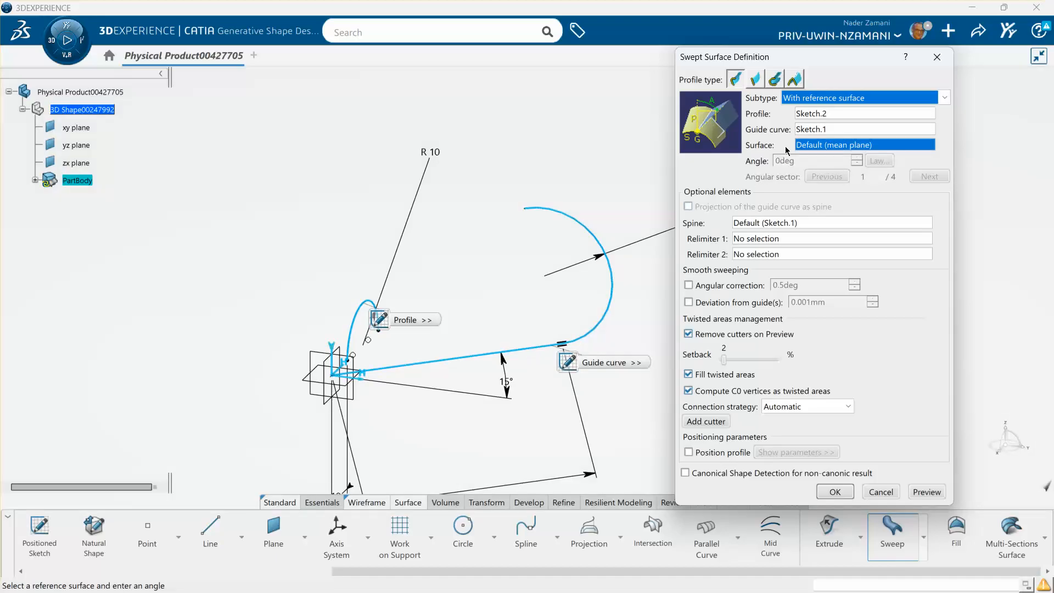
Preview the sweep with the default mean plane as reference surface and create it
middle_drag(535, 308, 552, 378)
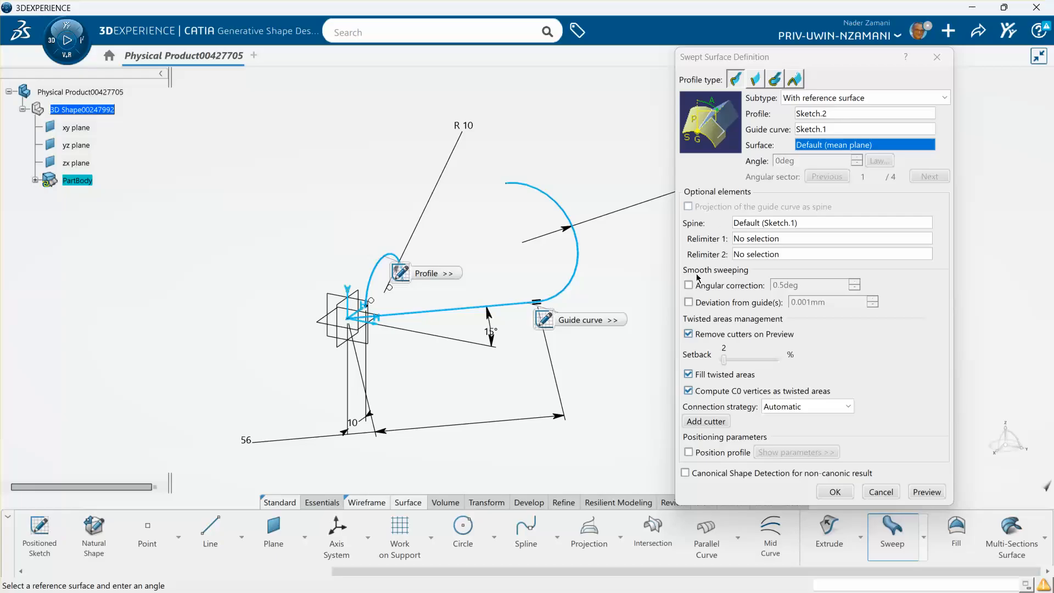
mouse_move(635, 371)
middle_down()
mouse_move(604, 392)
mouse_move(593, 318)
middle_up()
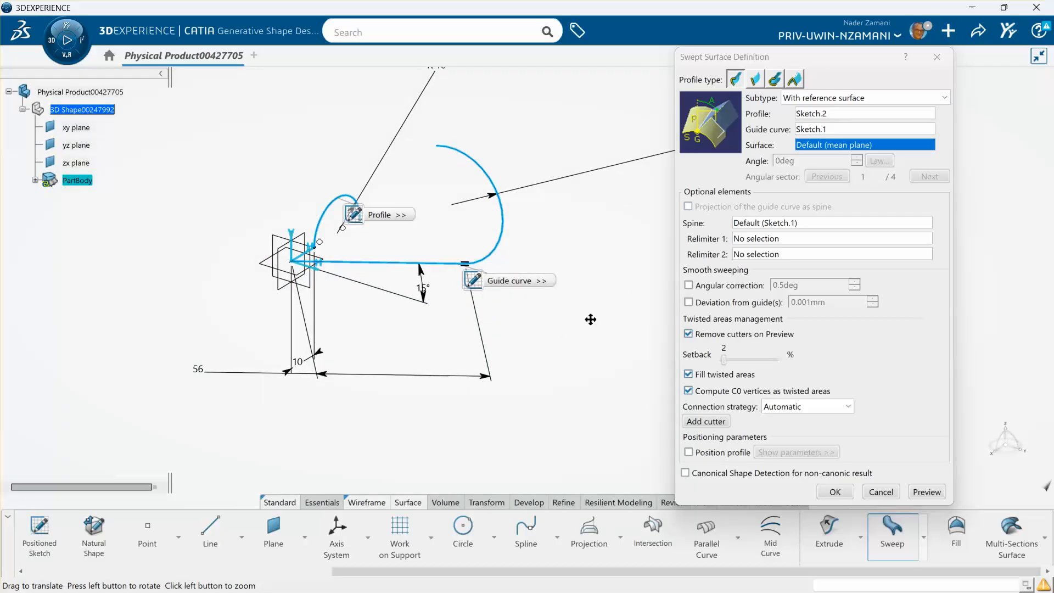
click(925, 492)
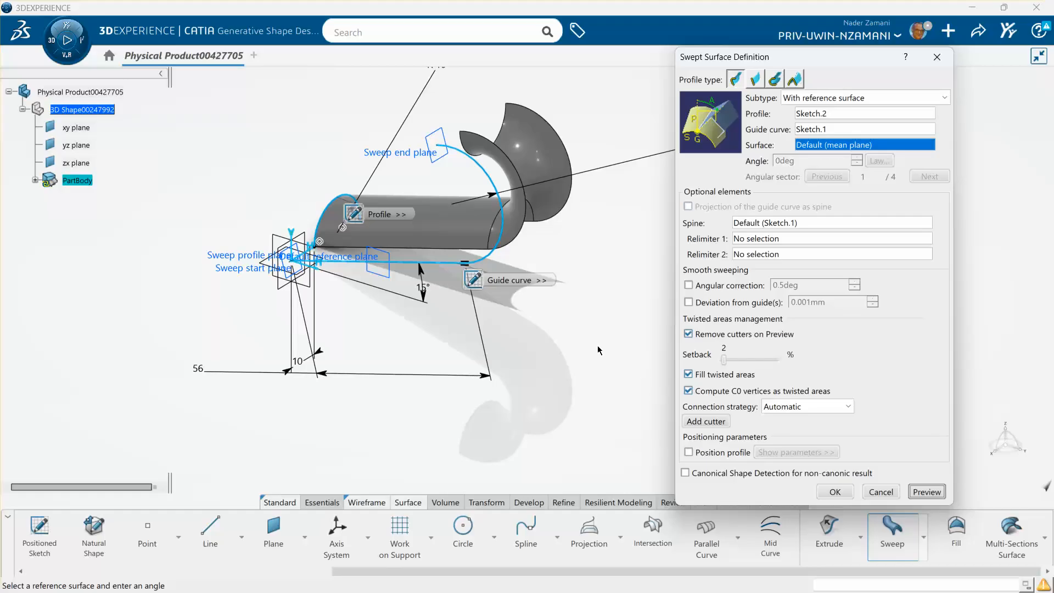
middle_drag(558, 428, 407, 349)
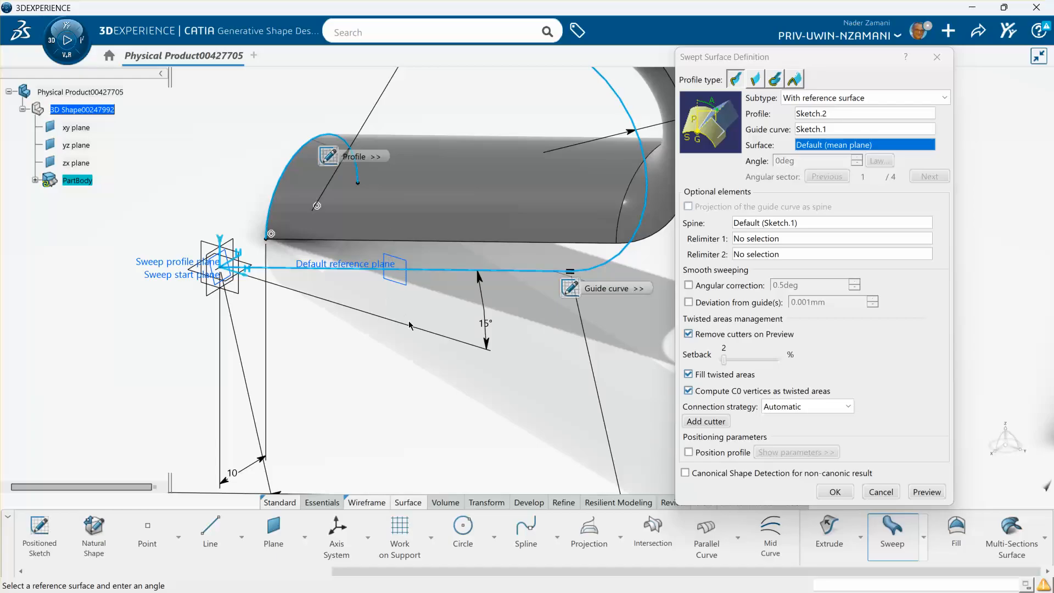
middle_drag(412, 361, 553, 391)
click(839, 492)
middle_drag(706, 430, 564, 467)
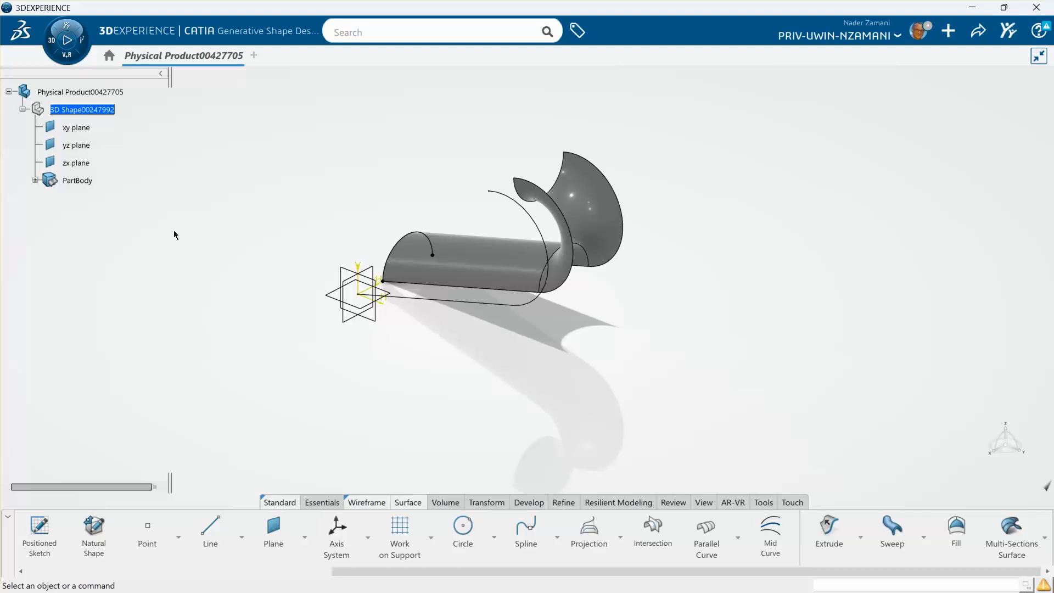
Expand PartBody and hide the Sweep.1 surface
click(34, 180)
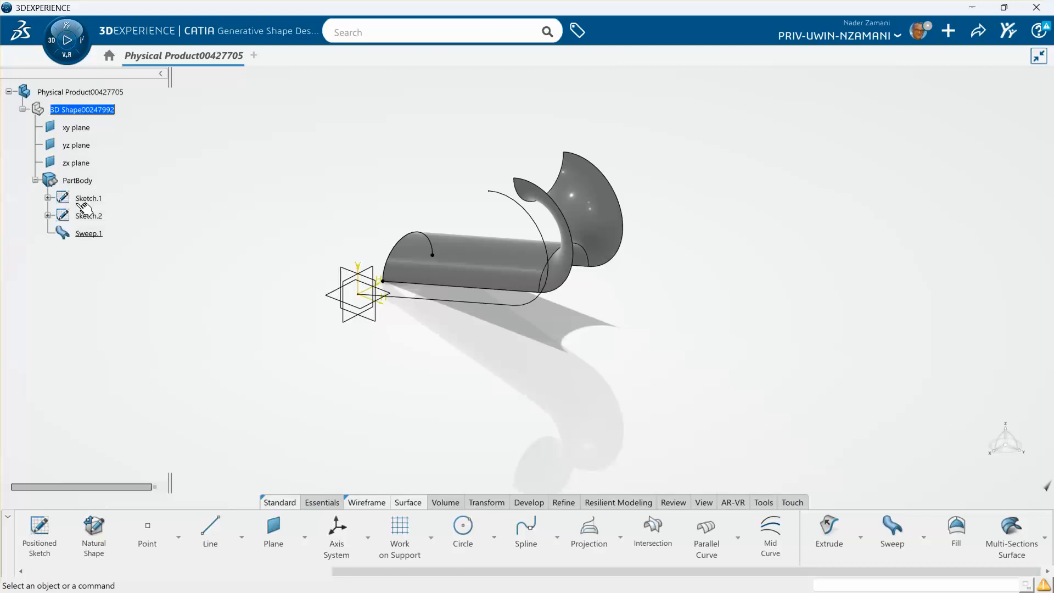
right_click(89, 233)
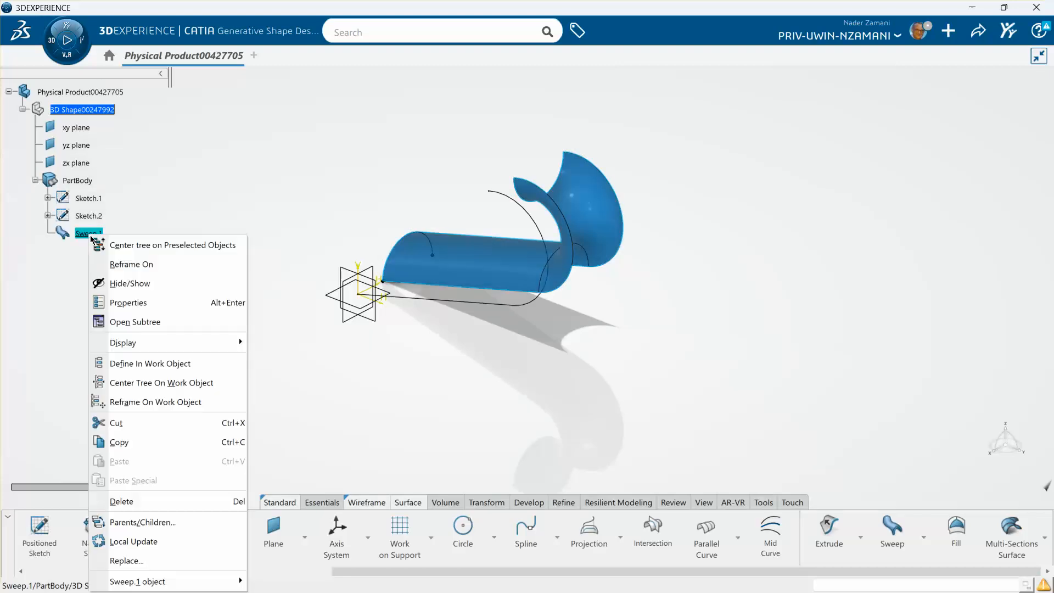
click(132, 283)
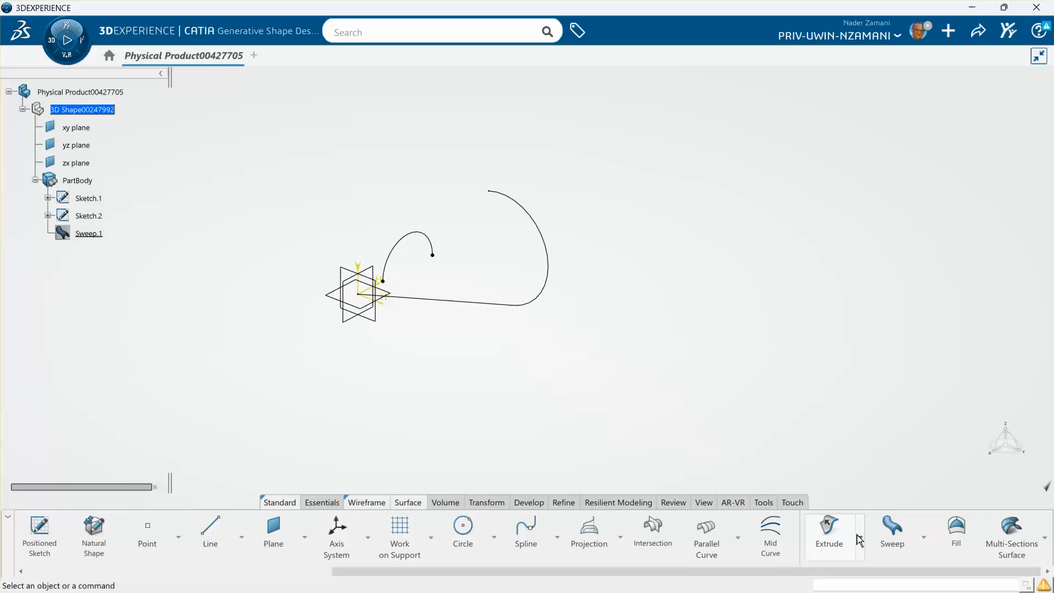
Create a second sweep of the half-circle sketch along the line-and-arc guide, with the yz plane as reference surface
click(892, 526)
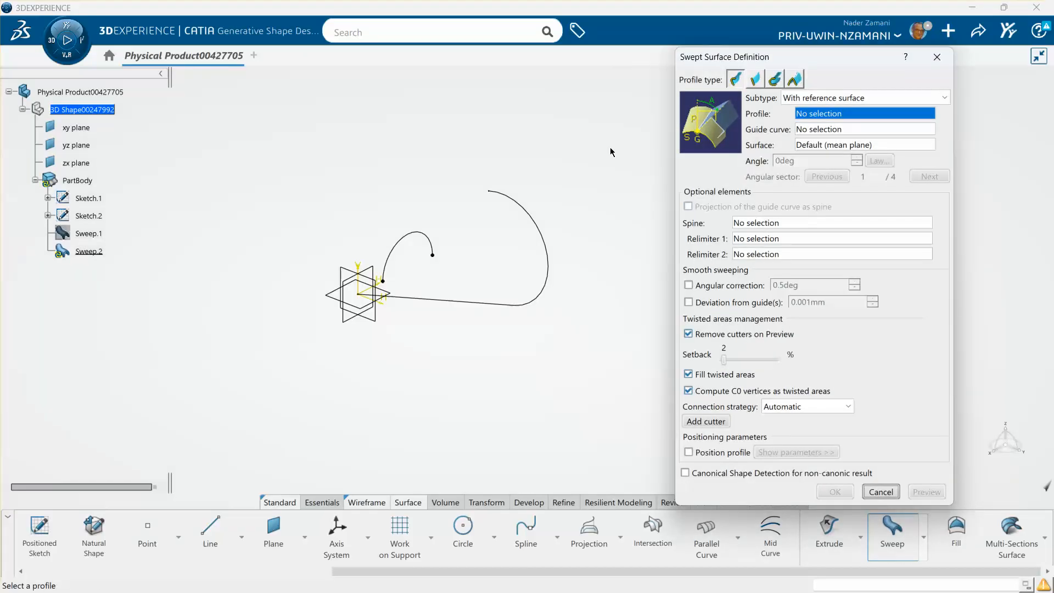
click(433, 237)
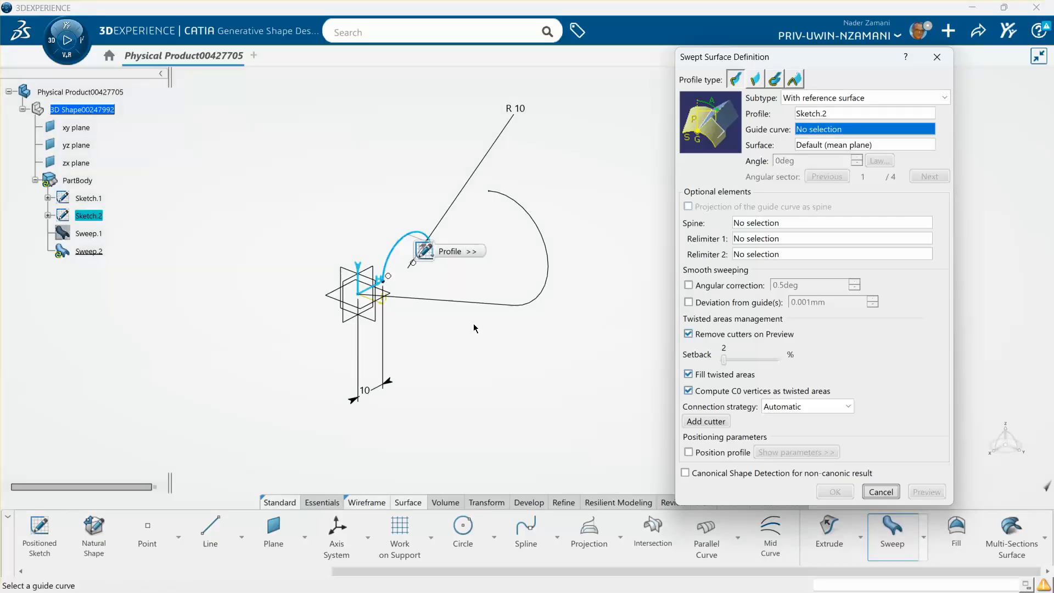
click(462, 303)
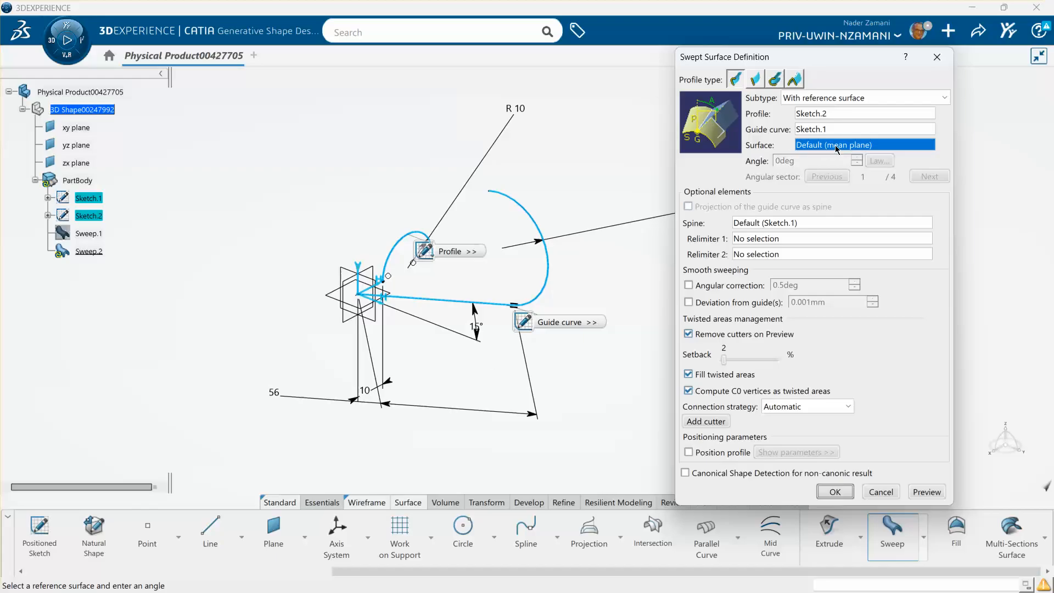
click(77, 146)
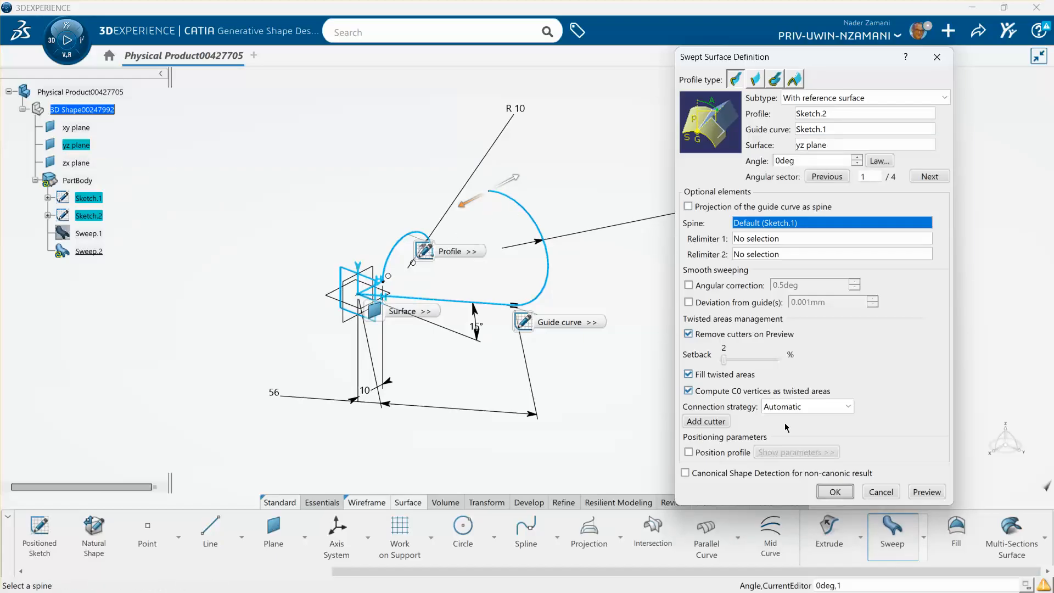
click(926, 492)
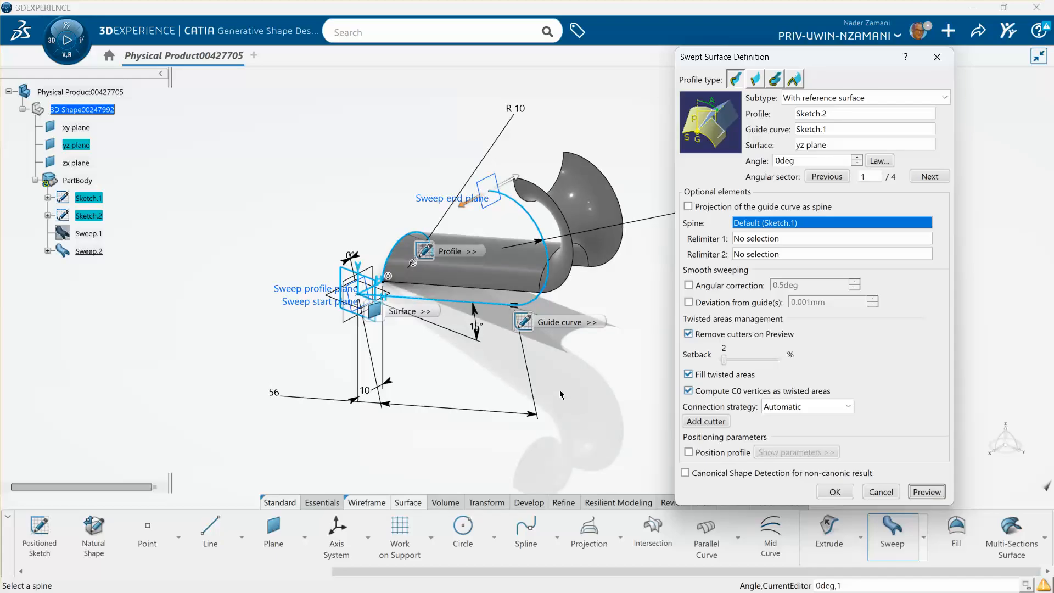
mouse_move(530, 409)
middle_down()
mouse_move(490, 386)
mouse_move(292, 392)
mouse_move(455, 374)
middle_up()
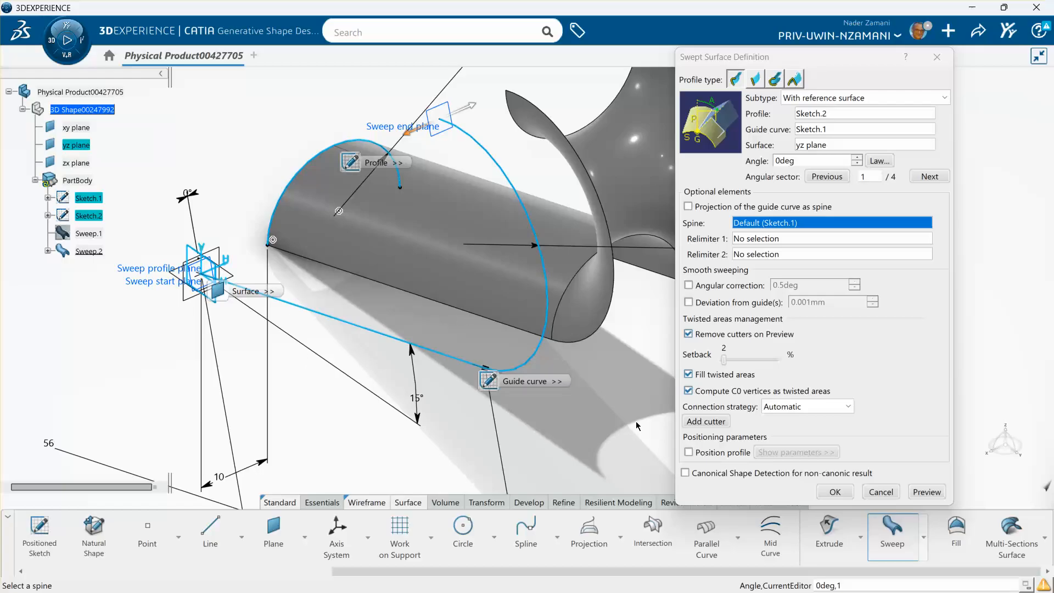
click(835, 492)
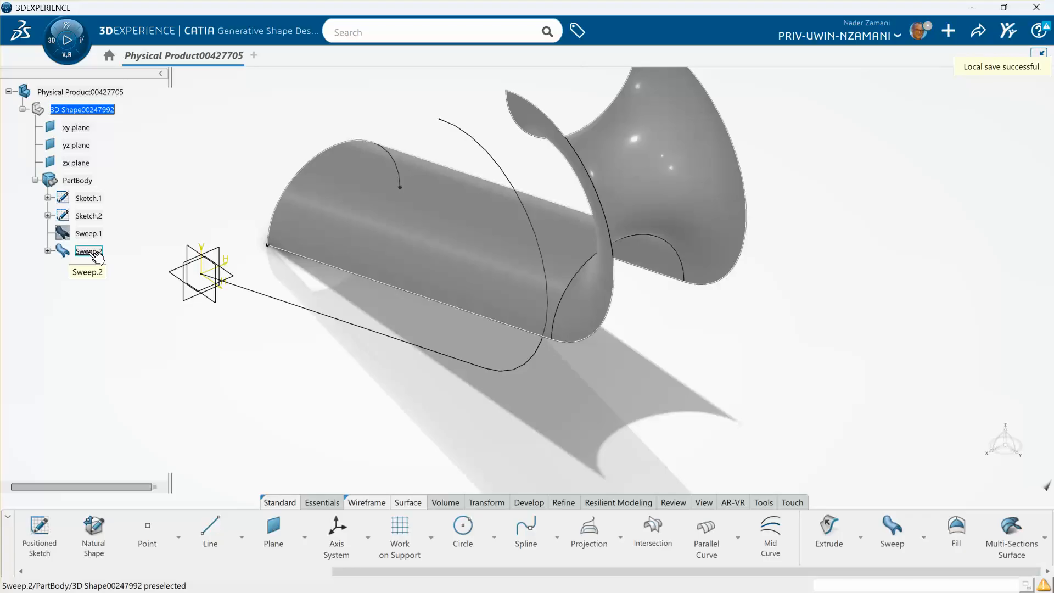
Hide the second sweep and set up an explicit sweep of Sketch.2 along Sketch.1 with the zx plane as reference surface
right_click(96, 254)
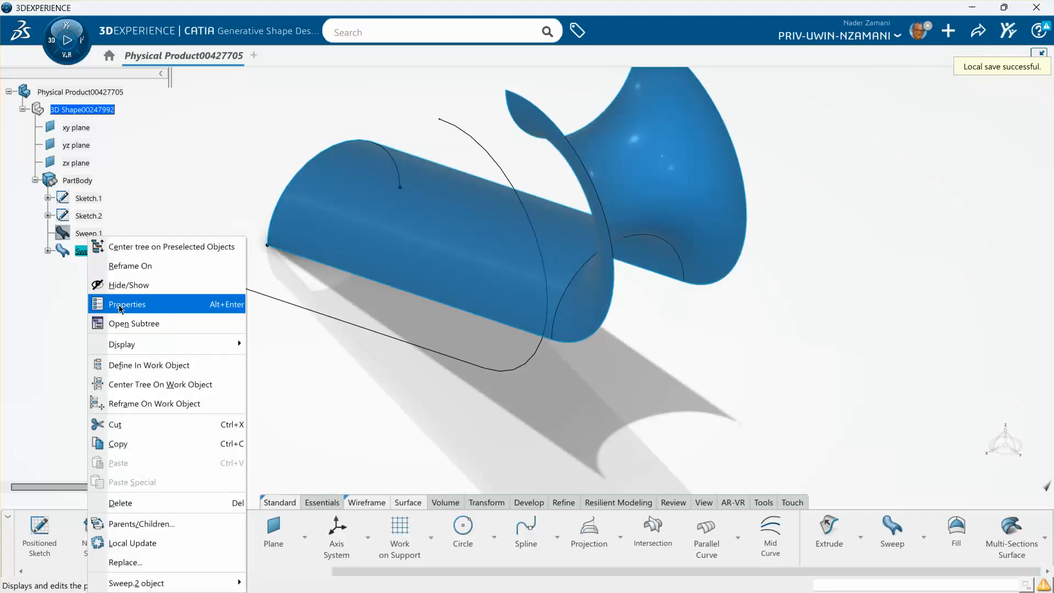
click(120, 285)
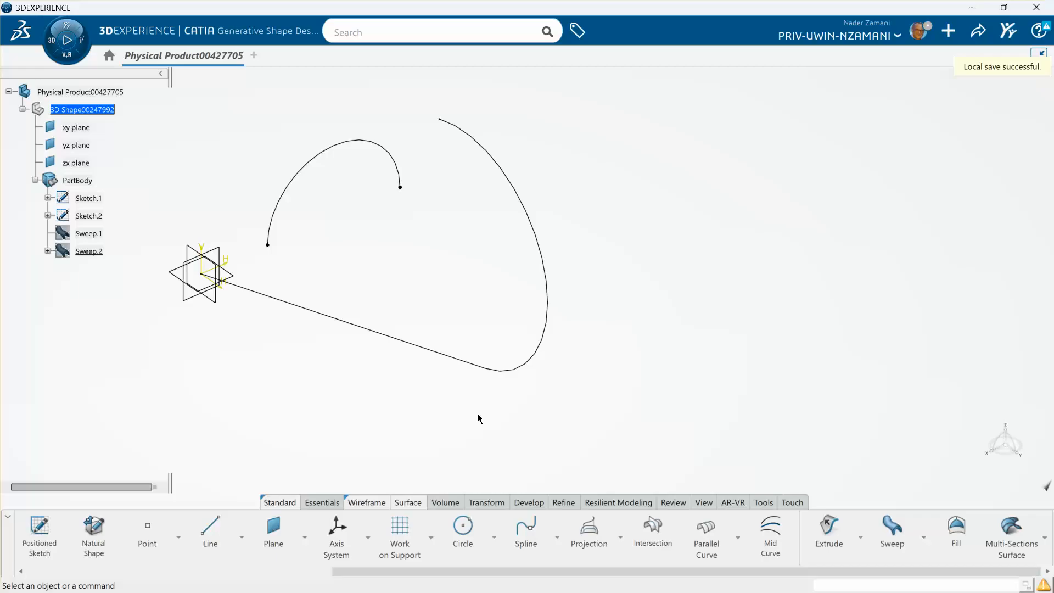
click(892, 528)
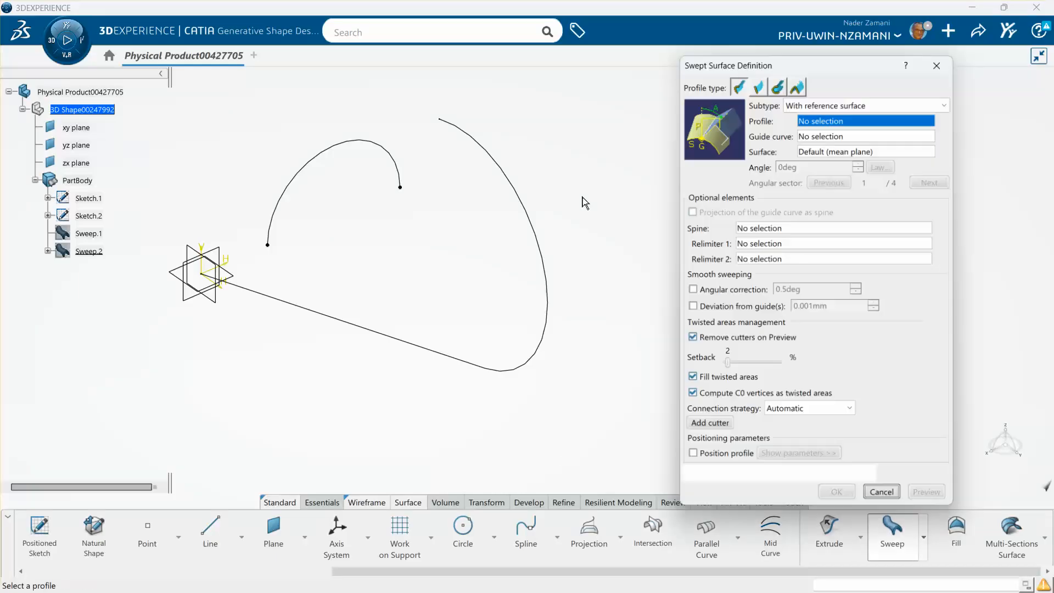
click(380, 144)
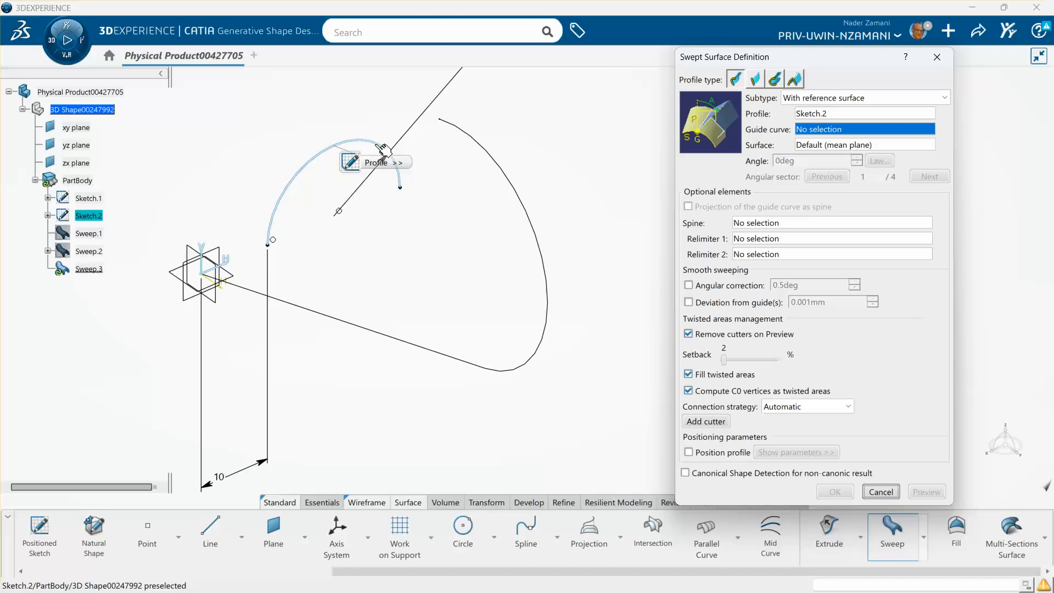
click(401, 340)
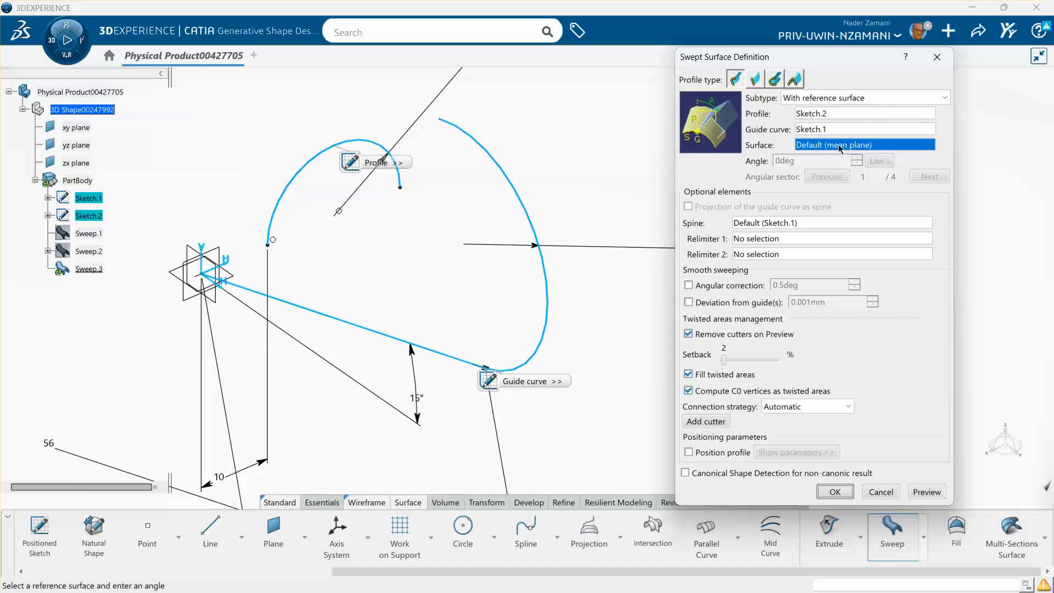
click(77, 163)
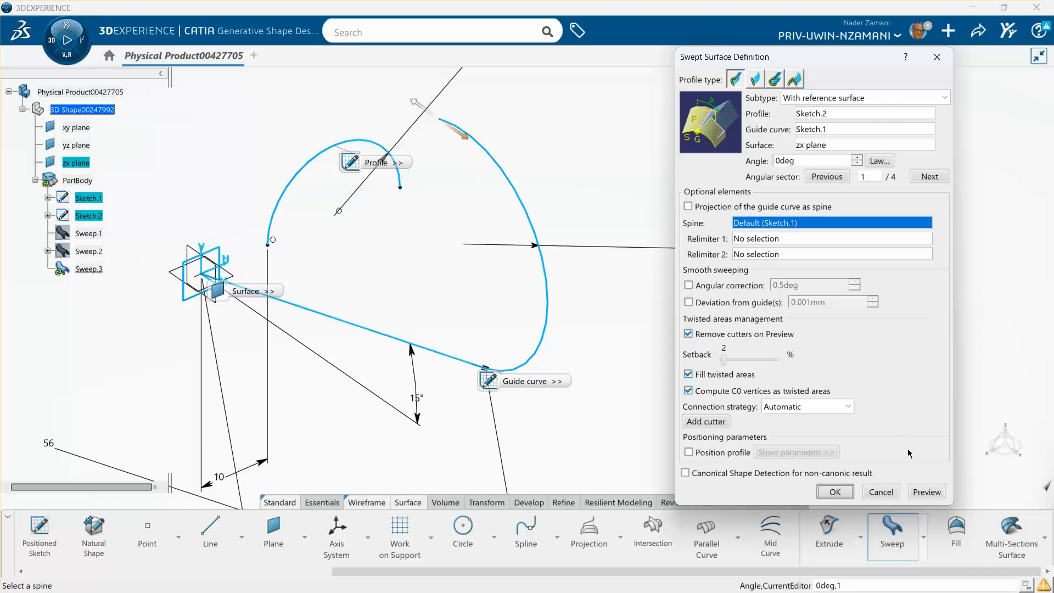
Preview the zx plane sweep and inspect its twisted-area curves from several angles
click(926, 493)
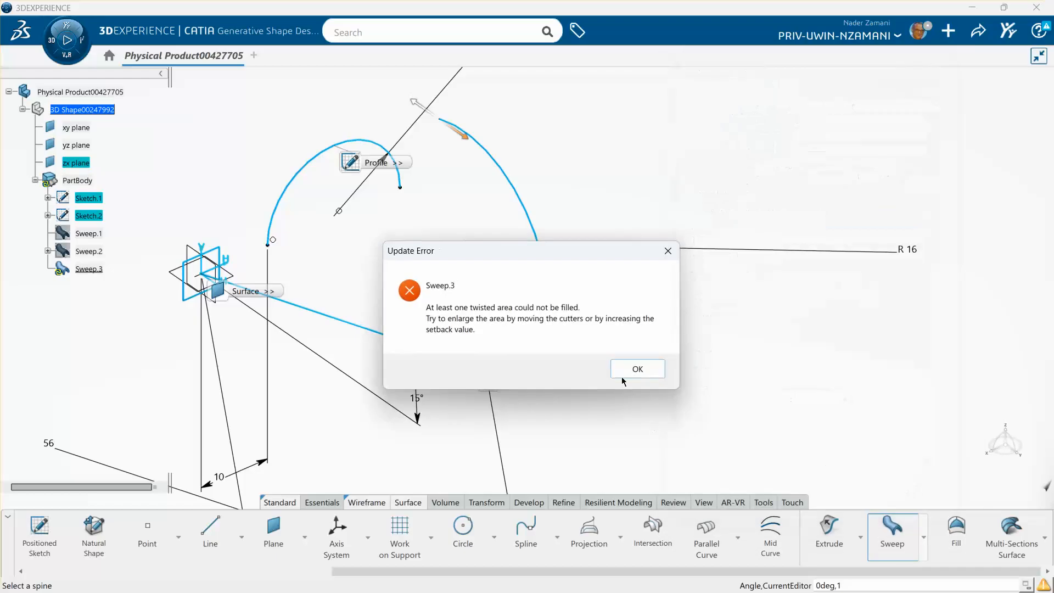
click(622, 377)
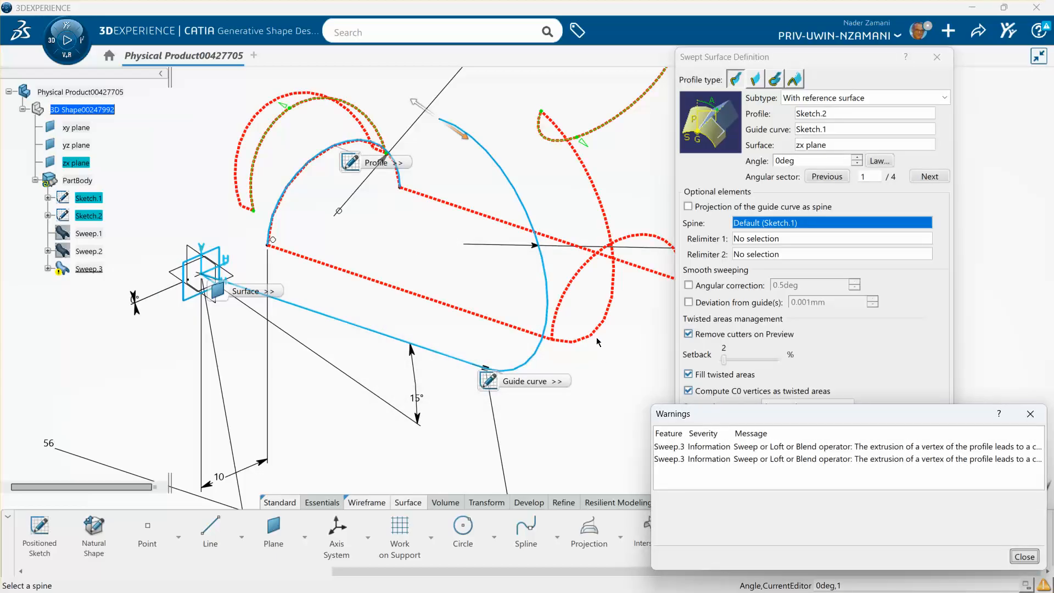
click(1024, 557)
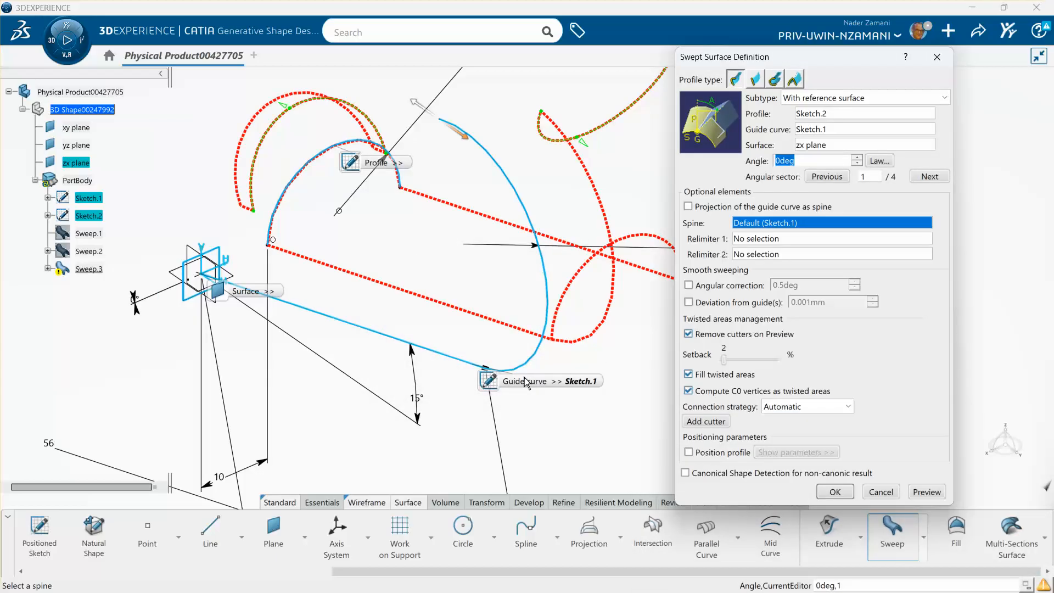
mouse_move(568, 358)
middle_down()
mouse_move(488, 353)
mouse_move(492, 381)
mouse_move(373, 392)
mouse_move(392, 388)
middle_up()
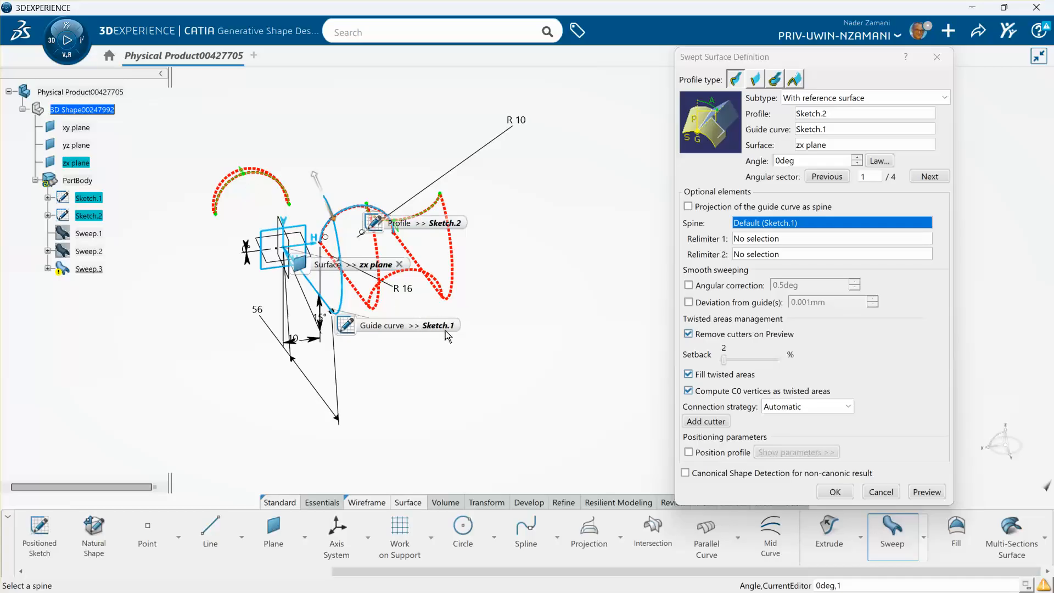
mouse_move(451, 384)
middle_down()
mouse_move(530, 353)
mouse_move(494, 344)
middle_up()
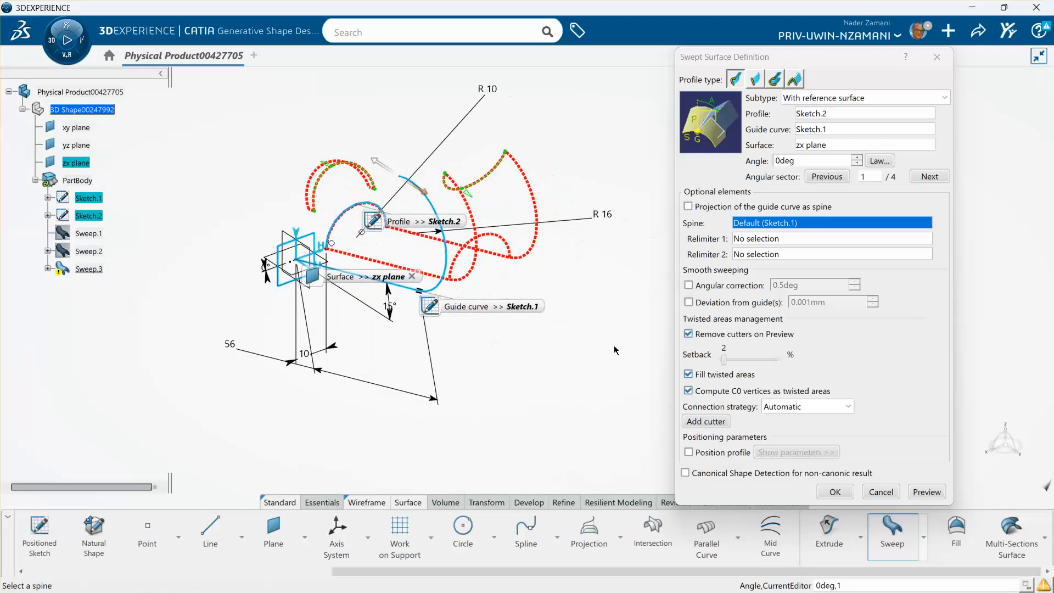
Turn off filling of twisted areas for the sweep and preview it again
click(689, 374)
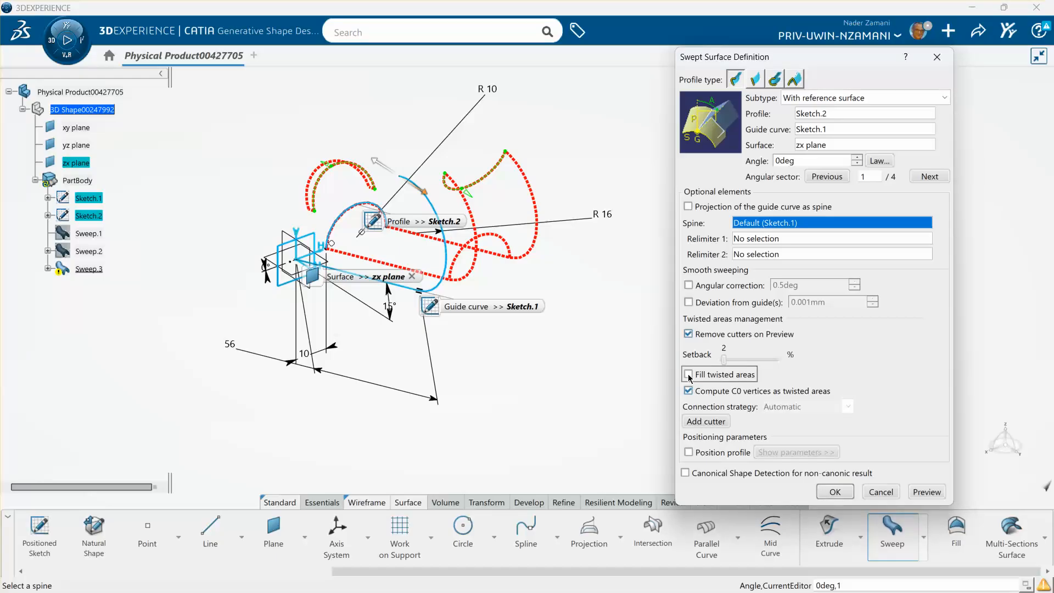
click(924, 493)
click(643, 365)
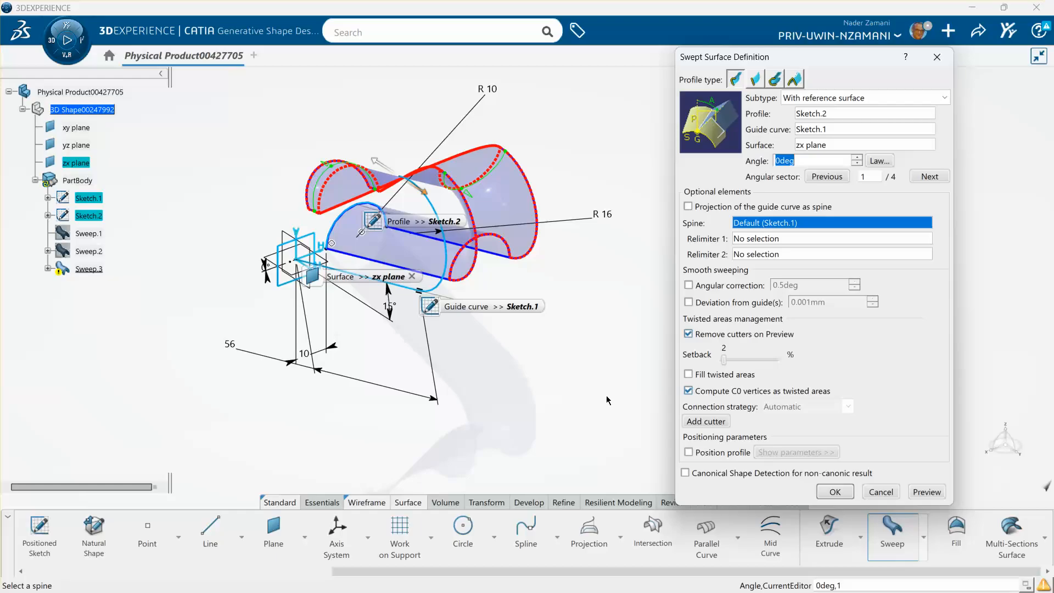
mouse_move(594, 396)
middle_down()
mouse_move(635, 419)
mouse_move(585, 384)
middle_up()
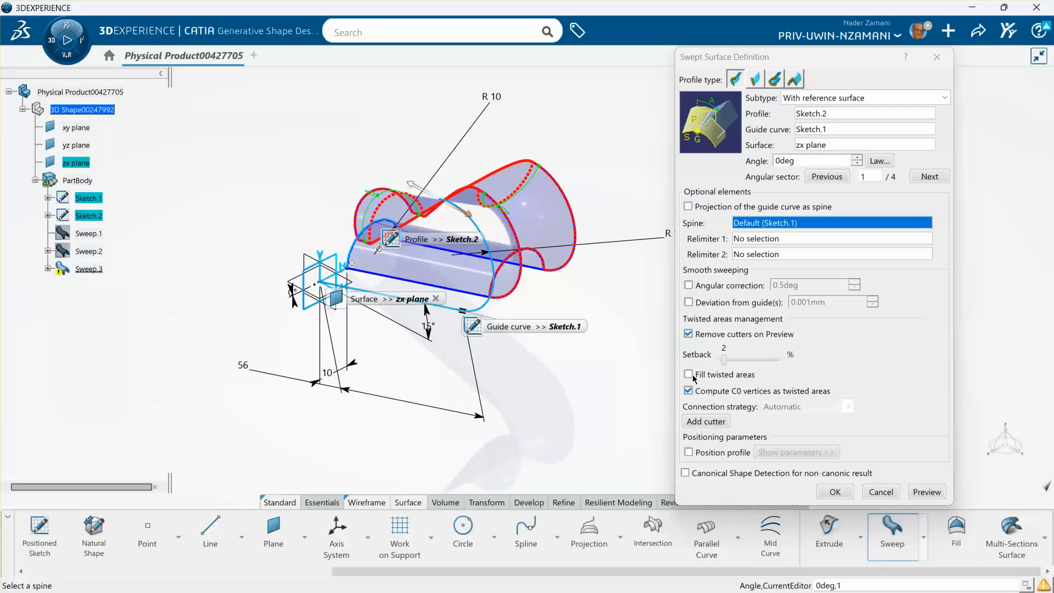
Keep the cutters displayed by disabling their removal on preview, and preview the sweep surface
click(690, 335)
click(925, 492)
mouse_move(611, 430)
middle_down()
mouse_move(609, 417)
mouse_move(618, 420)
middle_up()
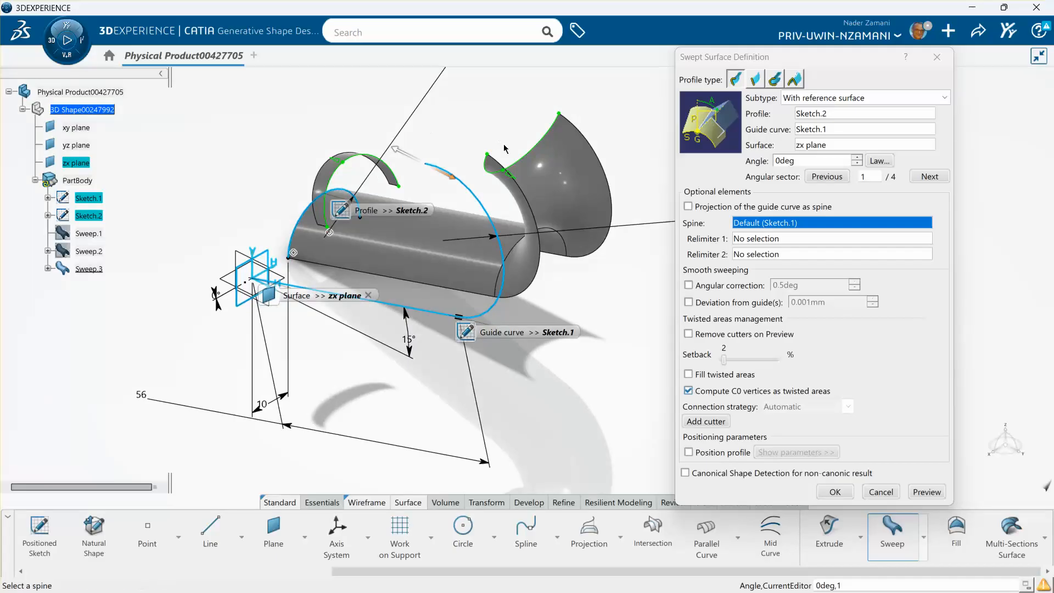
Try to preview the sweep with twisted areas filled, and return to the unfilled preview
click(688, 375)
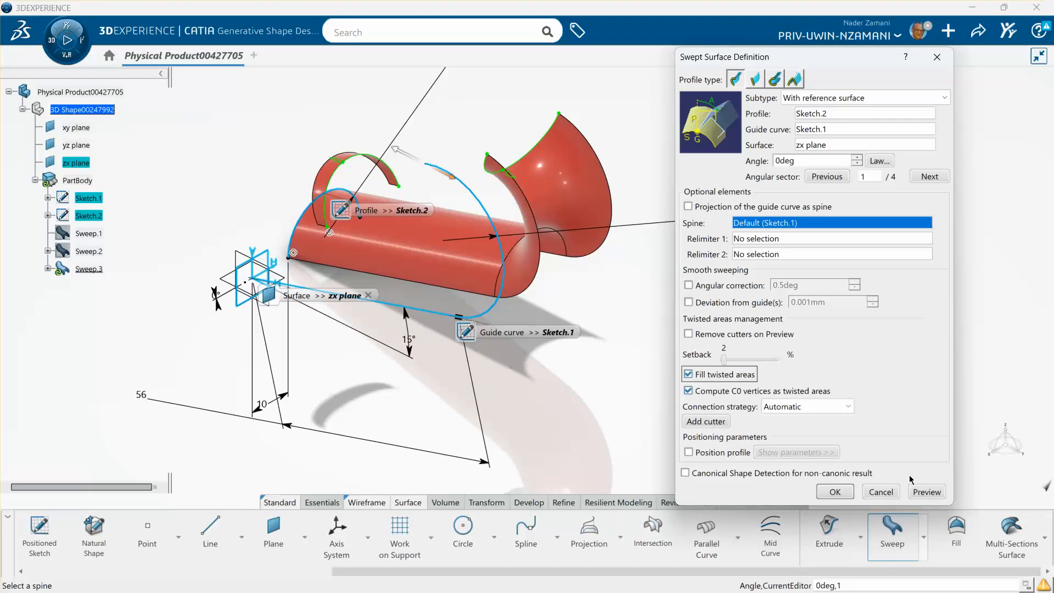
click(927, 492)
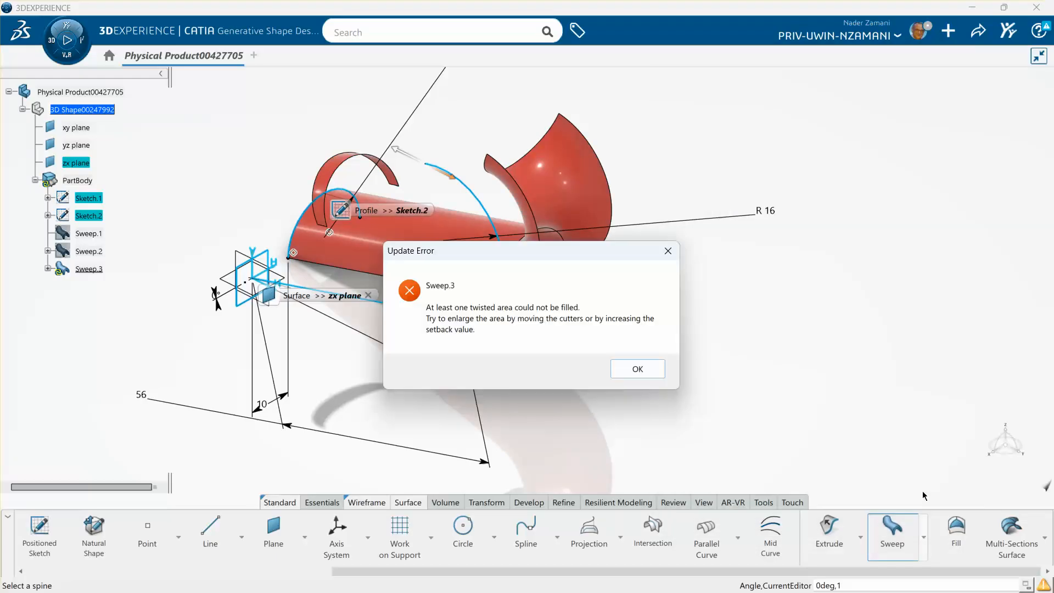
click(637, 369)
click(1022, 557)
click(689, 375)
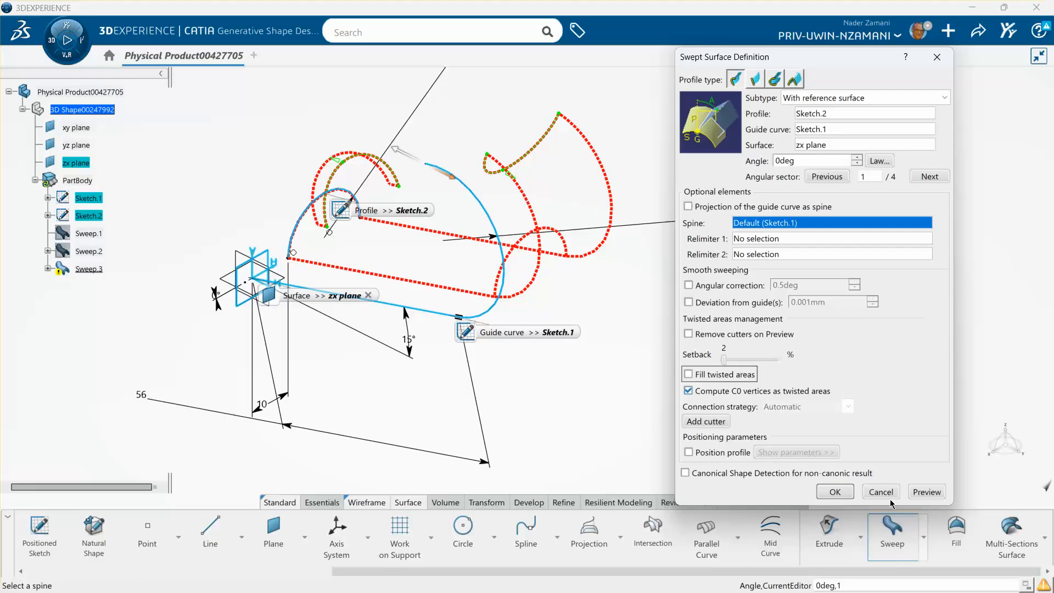
click(928, 493)
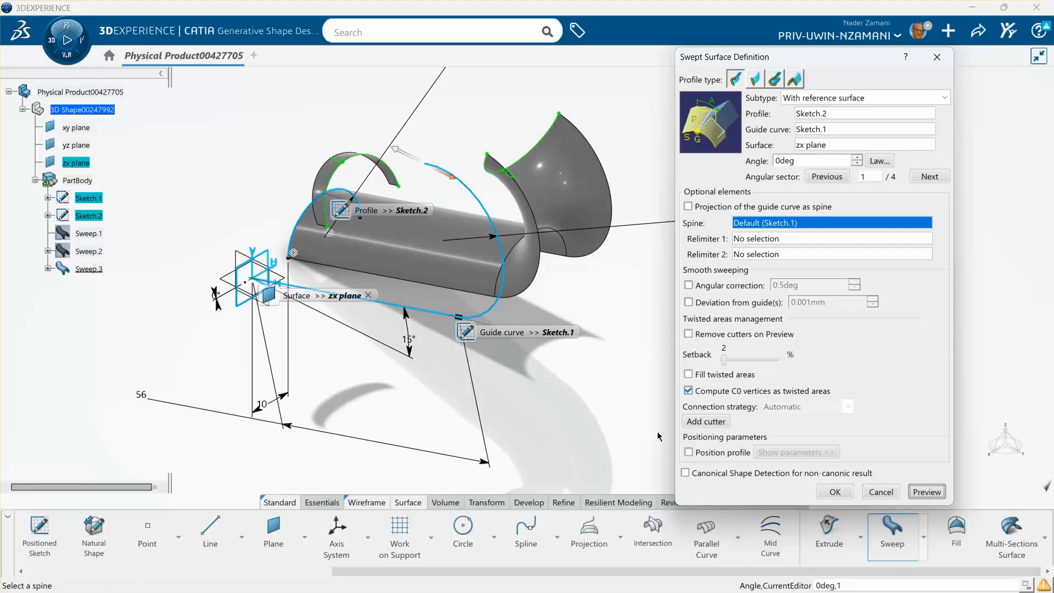
Set the setback to 5 %, shift the cutter on the arched strip above the half-circle profile to widen the strip, and preview the sweep
middle_drag(614, 415, 598, 403)
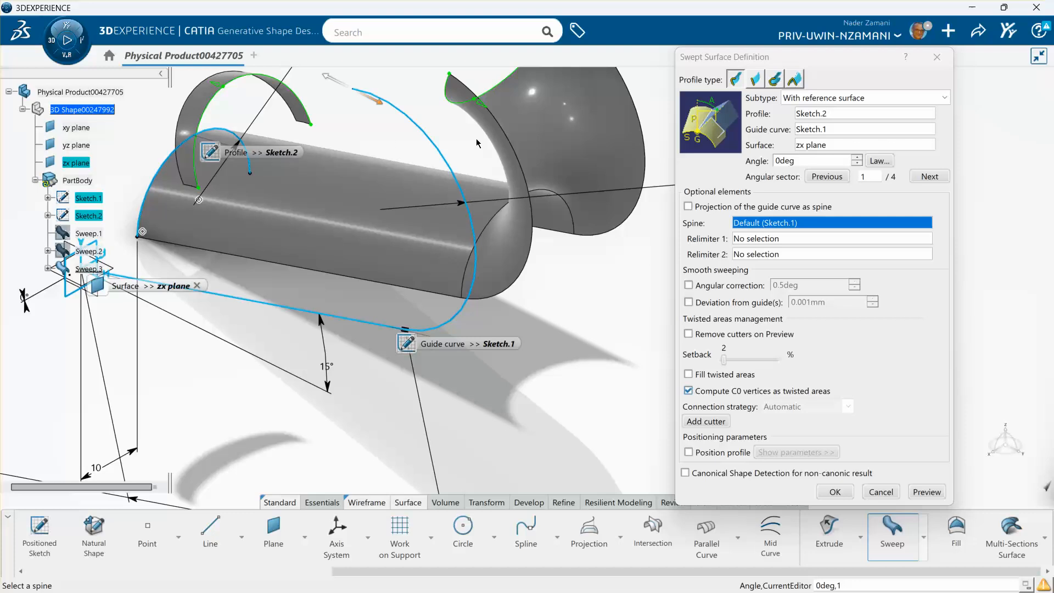
middle_drag(526, 132, 454, 153)
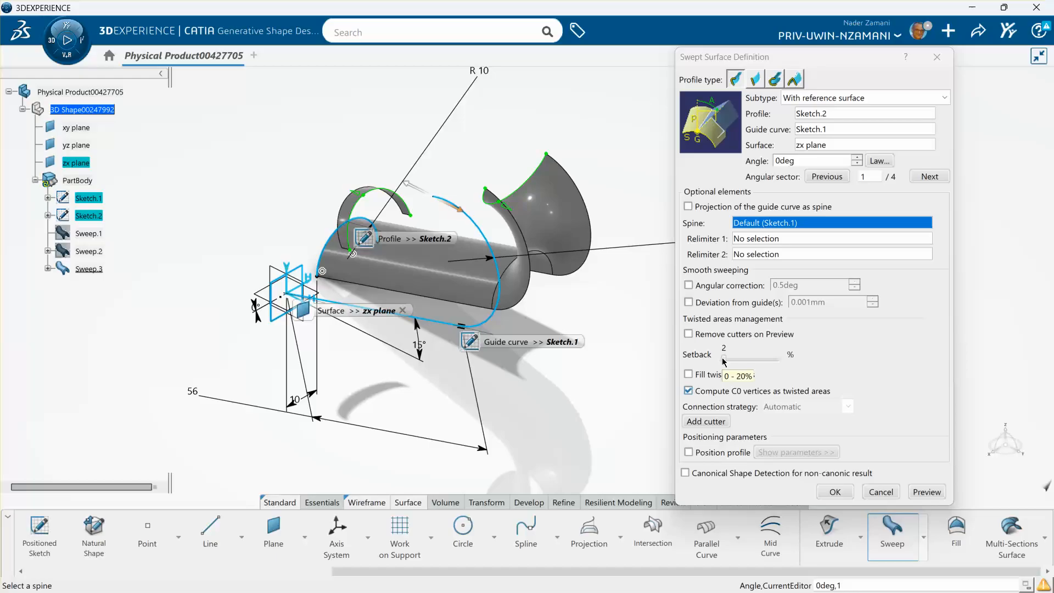
drag(725, 360, 737, 362)
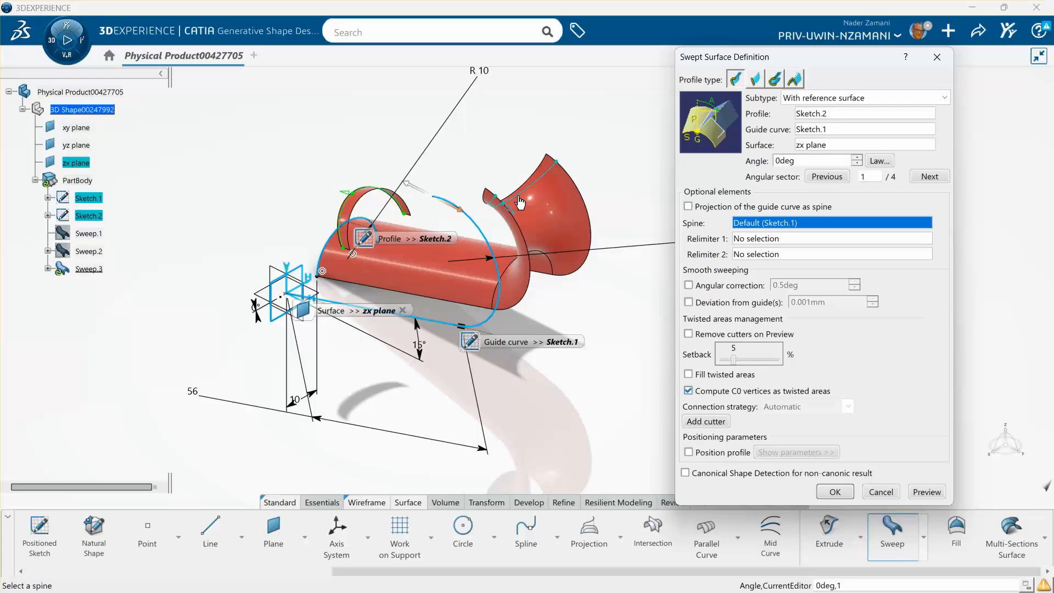
drag(352, 198, 372, 199)
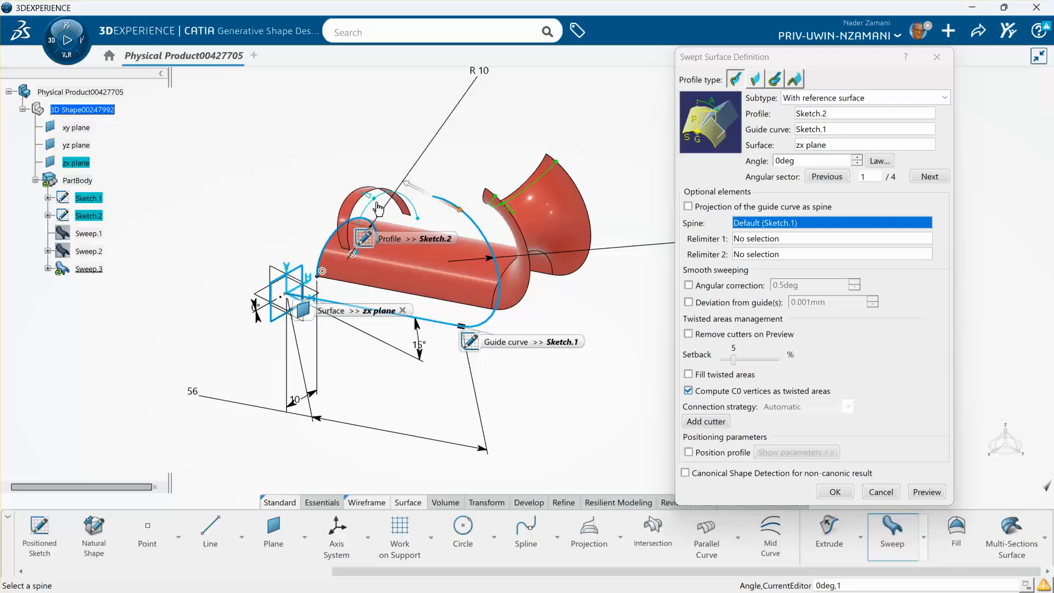
click(921, 493)
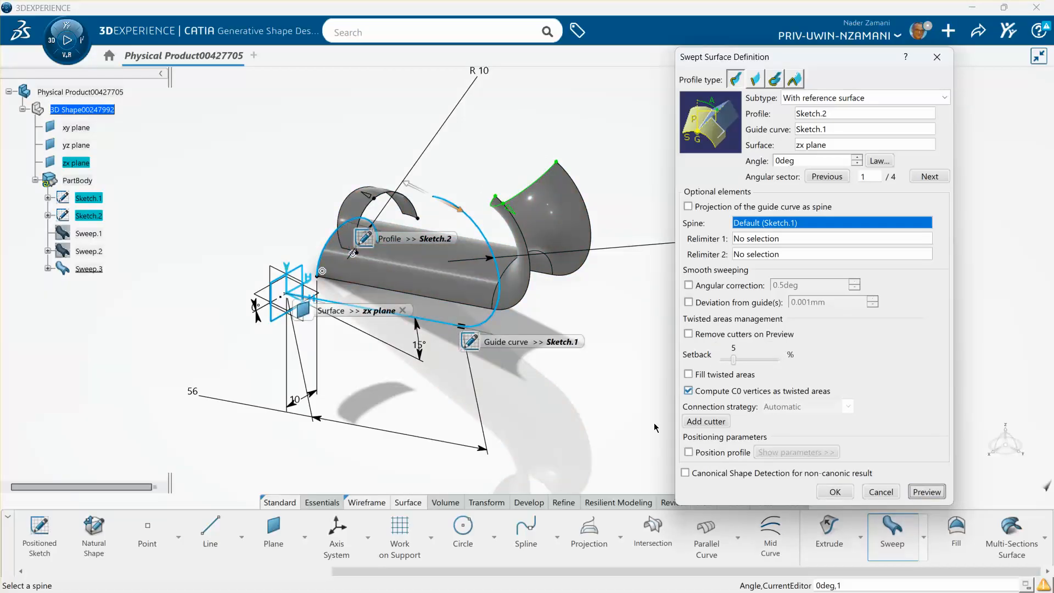
mouse_move(610, 385)
middle_down()
mouse_move(589, 330)
mouse_move(588, 374)
mouse_move(612, 387)
middle_up()
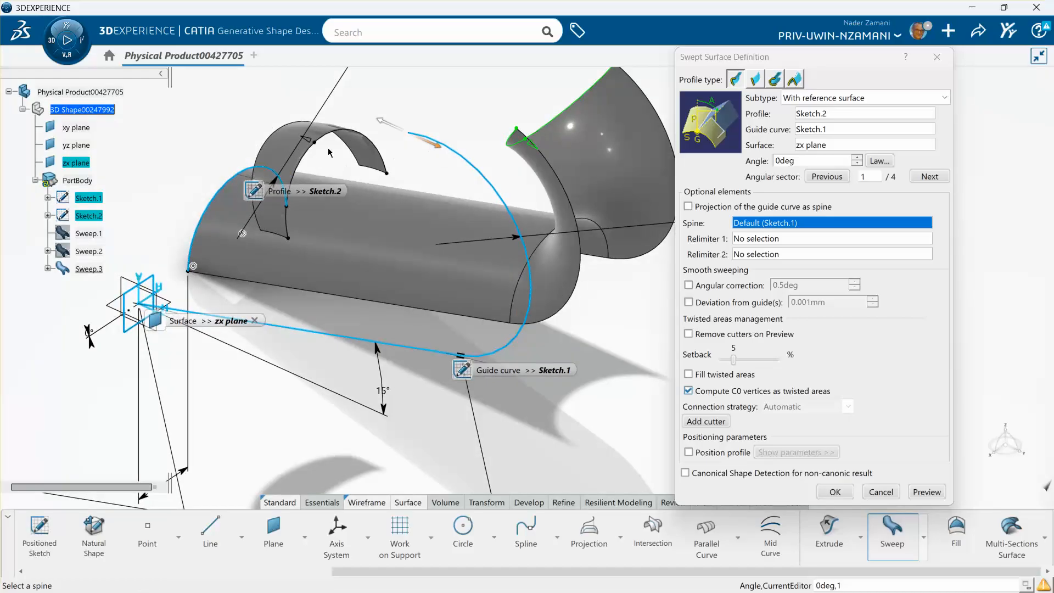
mouse_move(491, 240)
middle_down()
mouse_move(462, 252)
mouse_move(398, 131)
middle_up()
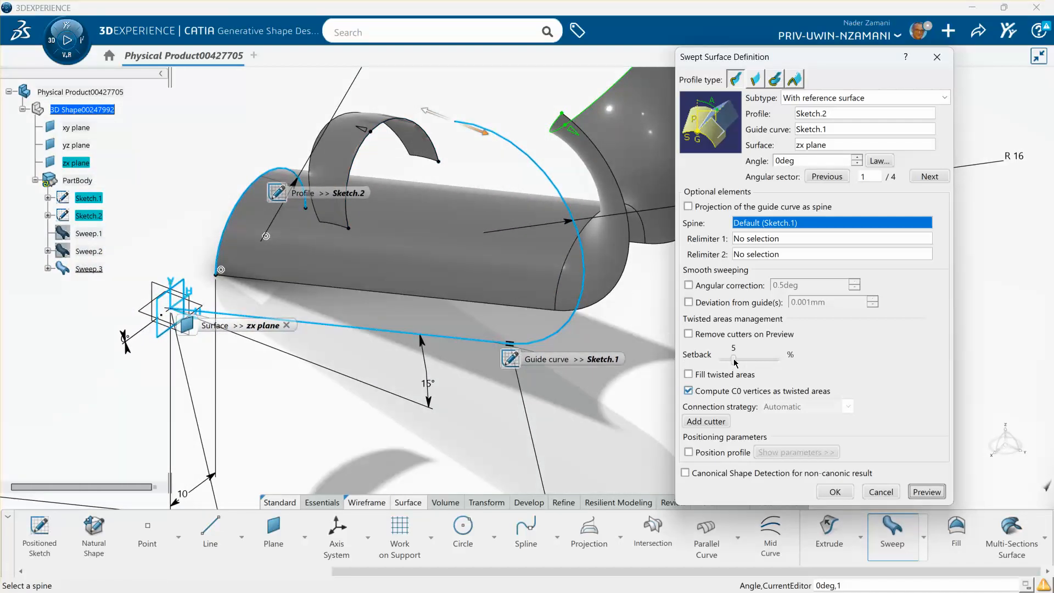
Set the twisted-area setback to 14 % and preview the sweep
drag(735, 359, 762, 359)
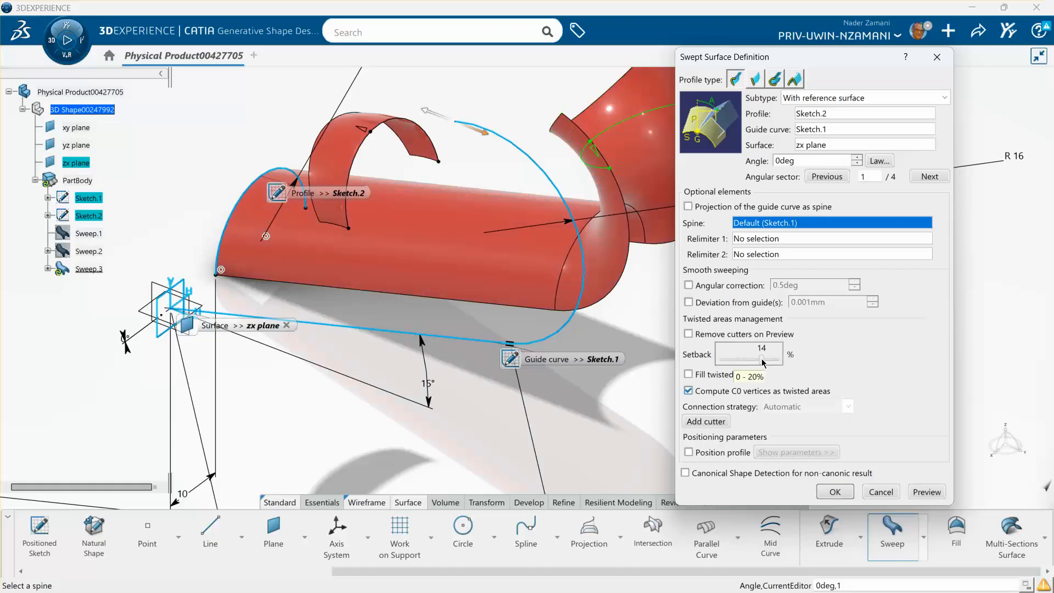
click(926, 492)
middle_drag(600, 432, 535, 434)
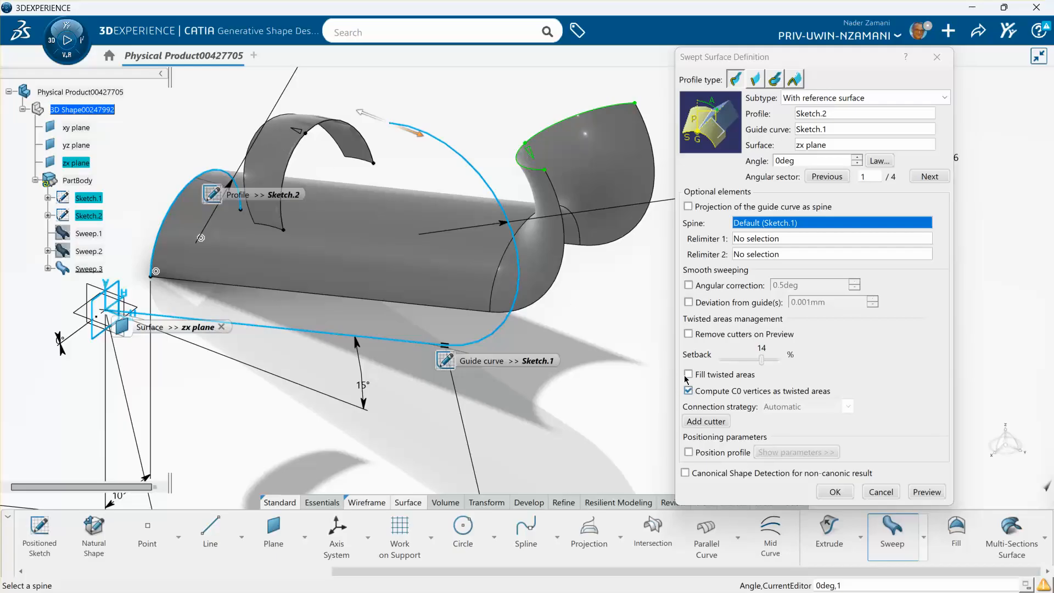
Move the arched strip's cutter to the strip's opposite edge, preview the sweep and create it
click(292, 131)
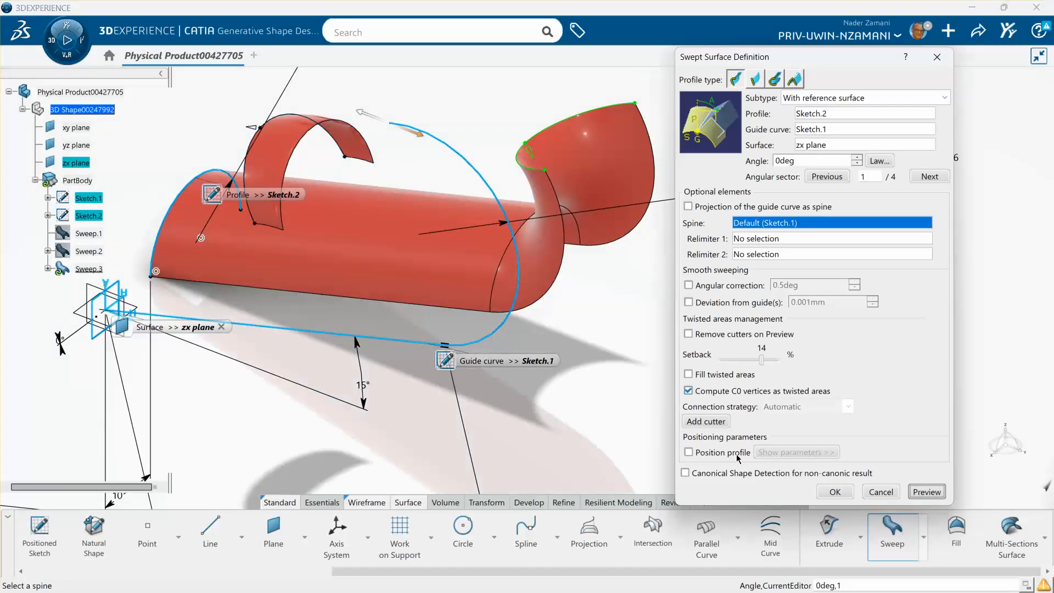
click(919, 492)
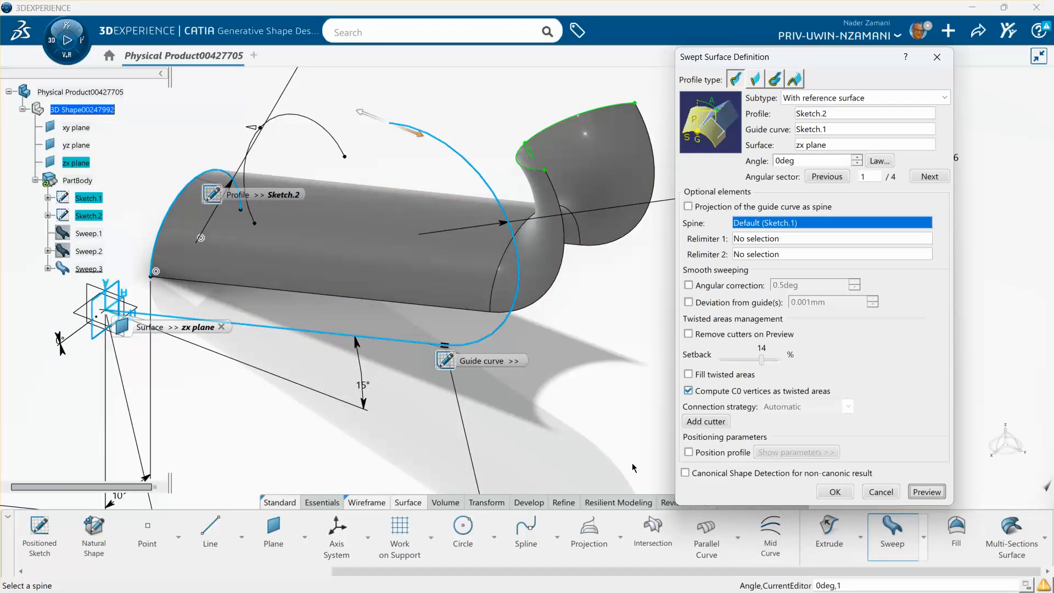
middle_drag(581, 425, 543, 174)
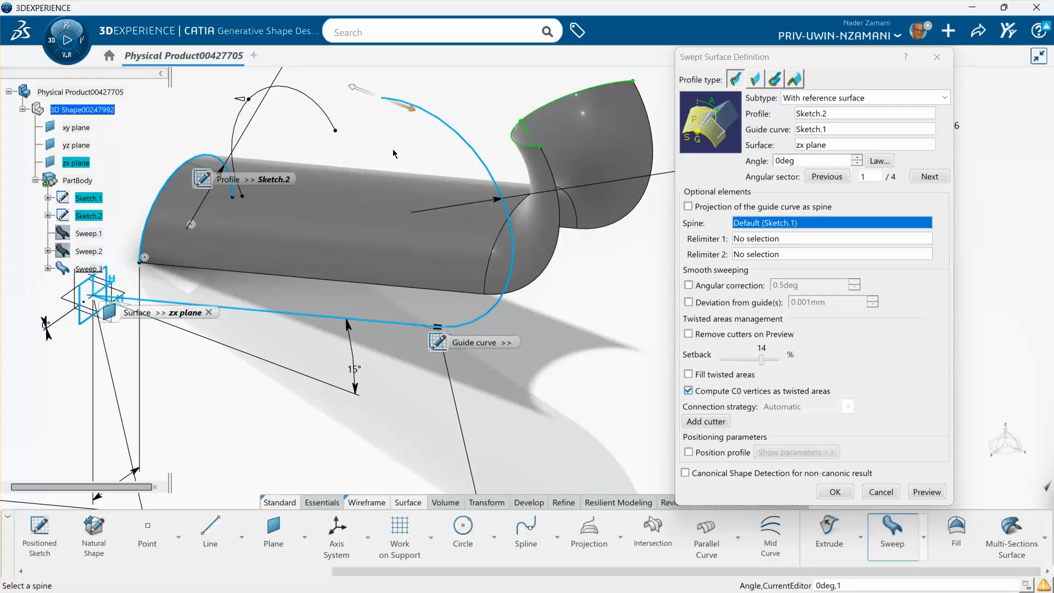
middle_drag(394, 149, 424, 188)
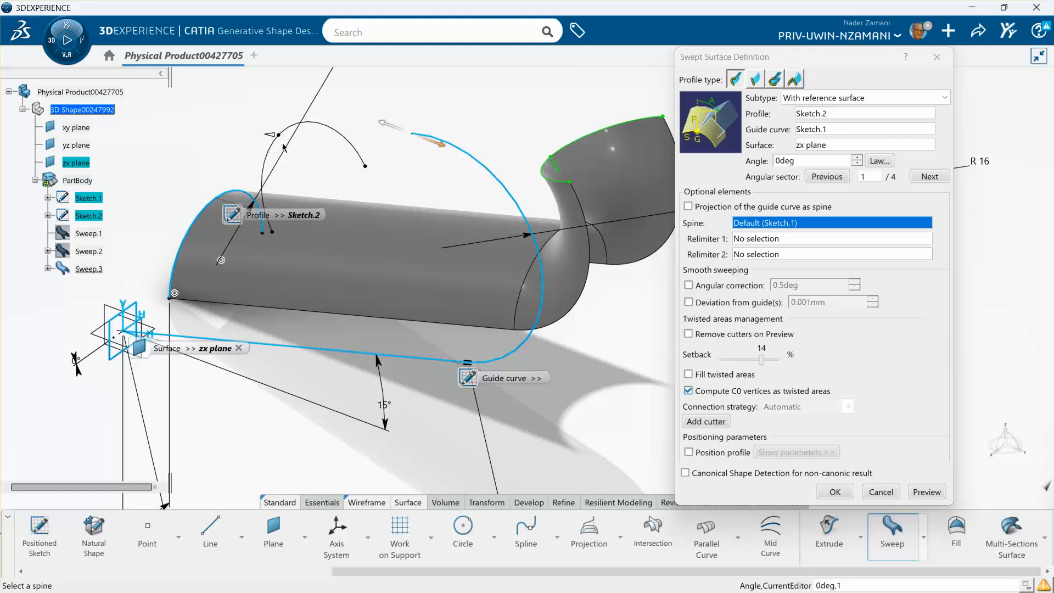
click(835, 491)
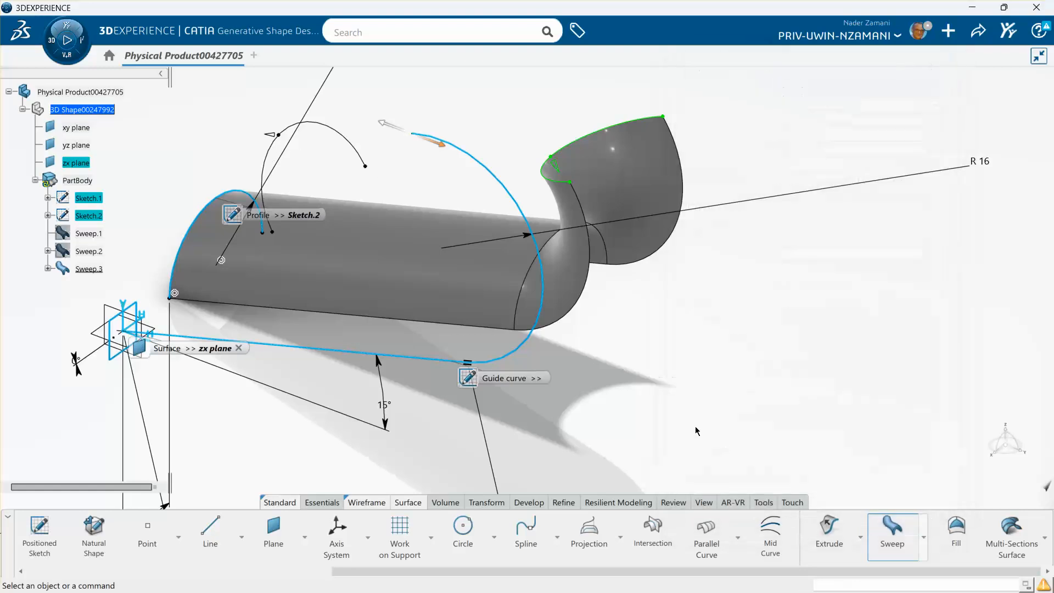
Reopen the third sweep, try previewing it with twisted areas filled, and restore its preview without filling
middle_drag(695, 428, 639, 428)
double_click(86, 269)
middle_drag(472, 369, 605, 379)
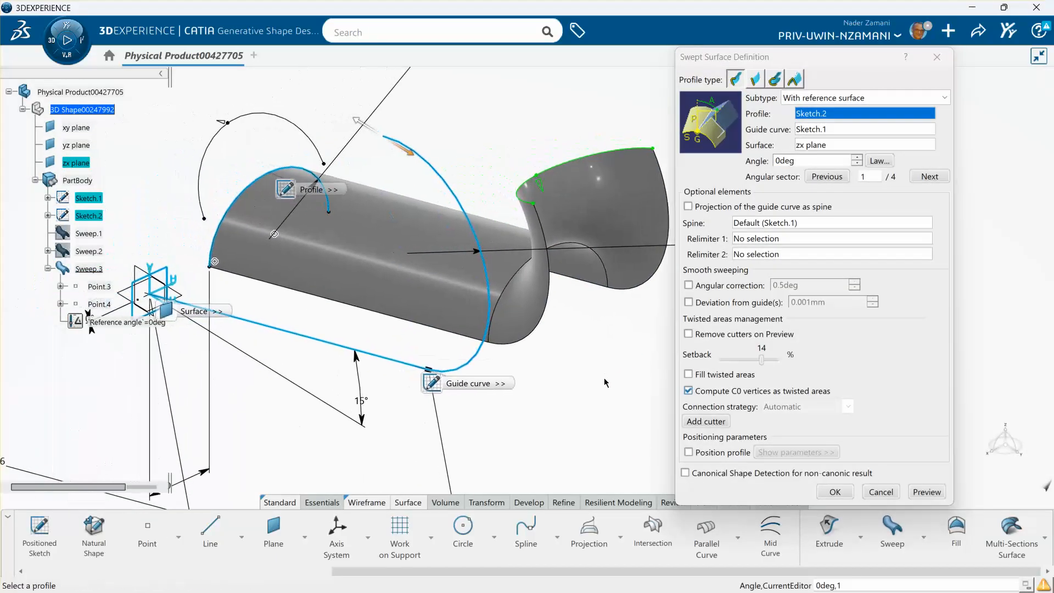
click(688, 375)
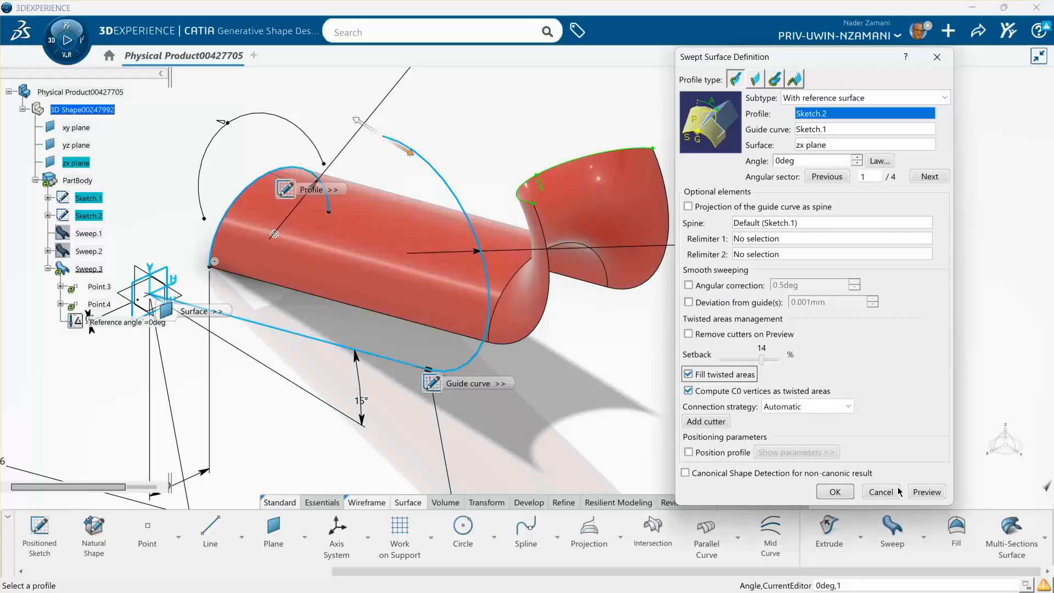
click(921, 492)
click(654, 378)
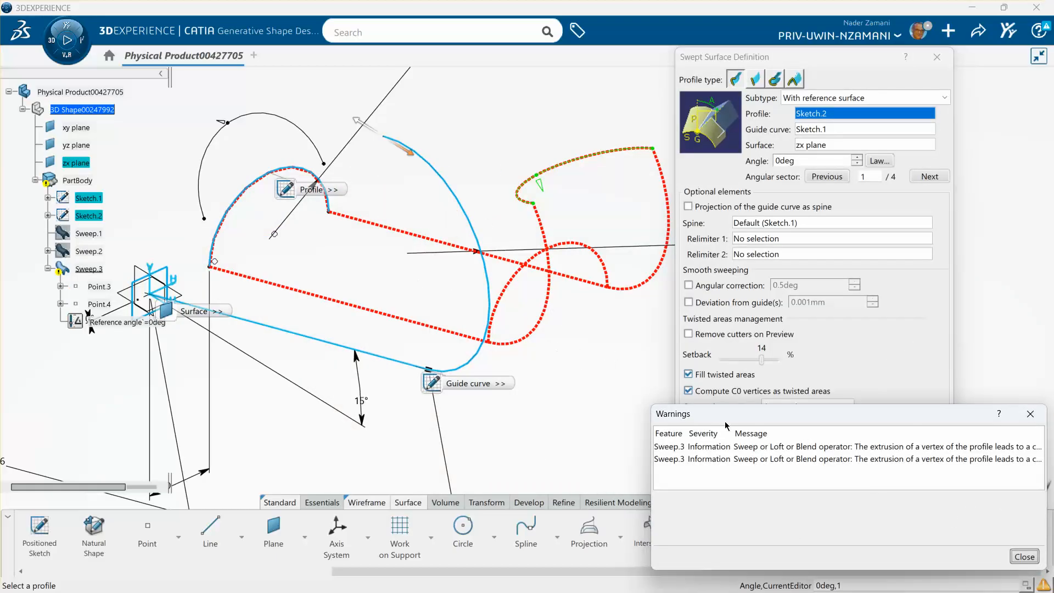
click(1020, 557)
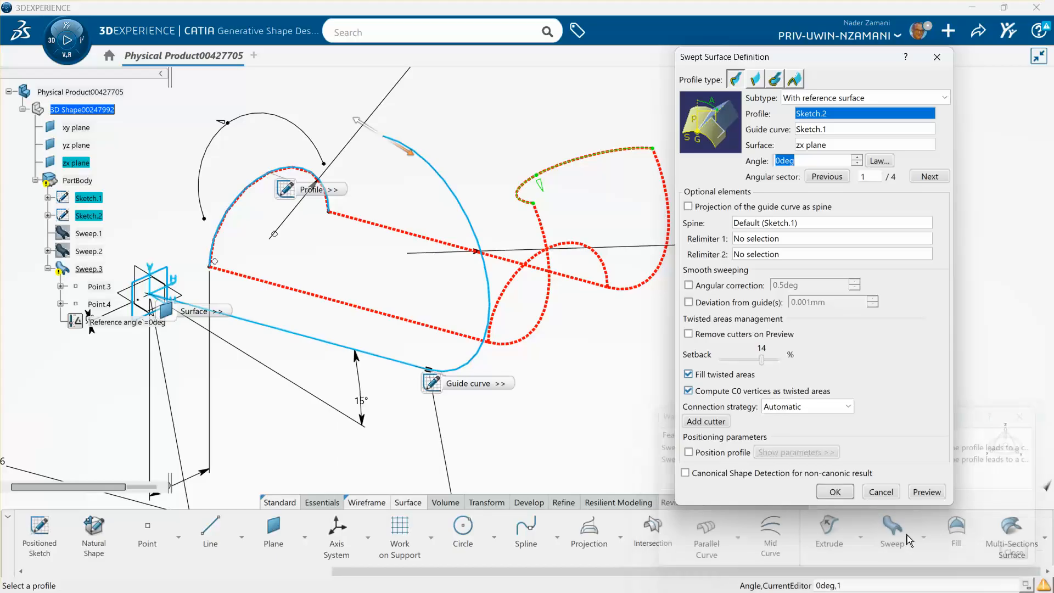
click(689, 375)
click(928, 492)
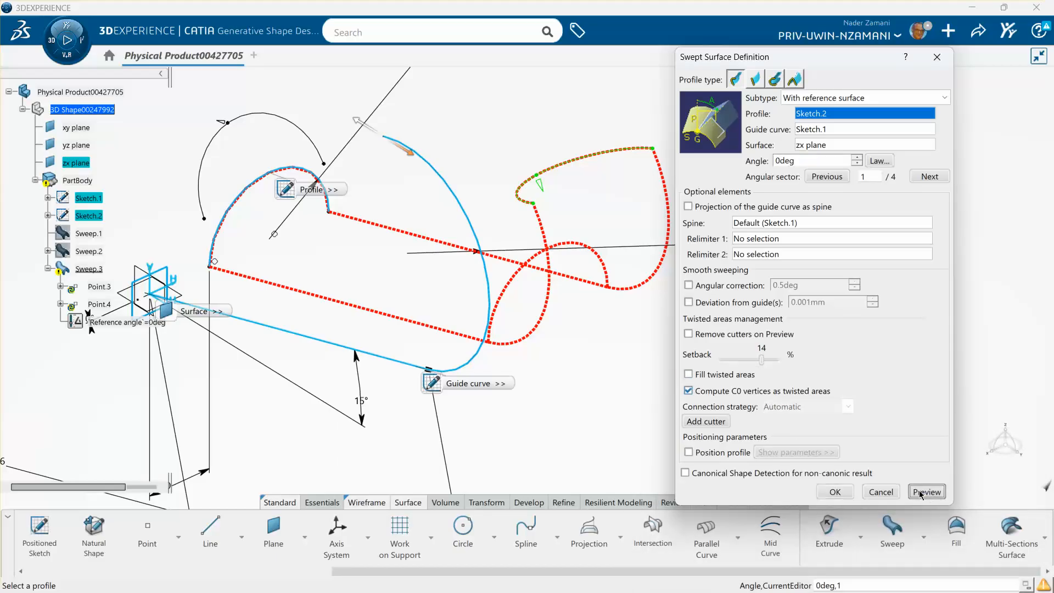
Try moving the cutter on the sweep's upper arched edge down toward the bend, preview the shortened surface and cancel the edit
mouse_move(571, 423)
middle_down()
mouse_move(595, 407)
mouse_move(563, 425)
middle_up()
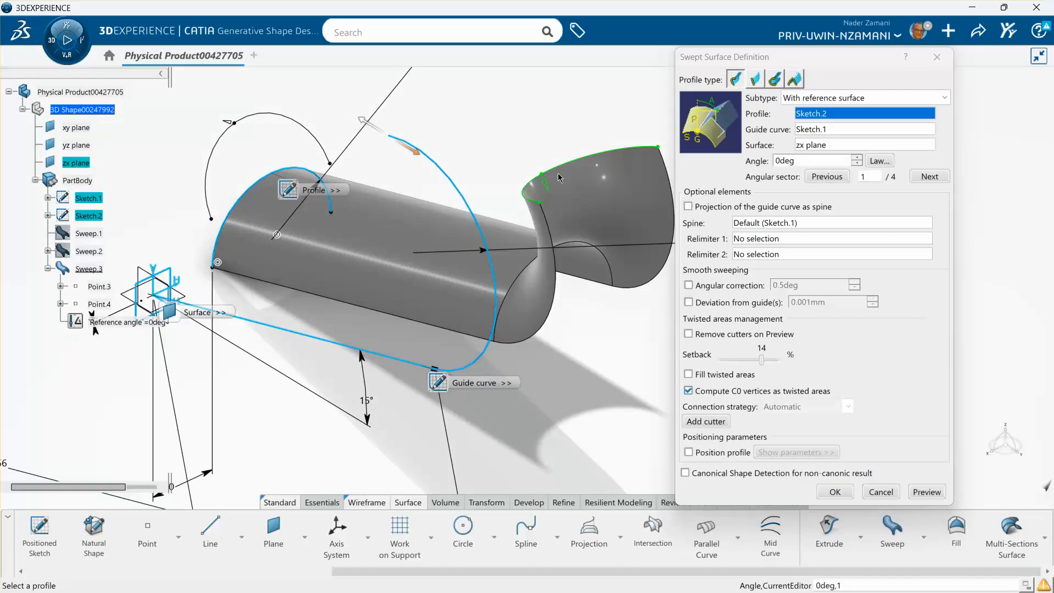
drag(558, 169, 592, 331)
click(922, 497)
middle_drag(594, 423, 511, 392)
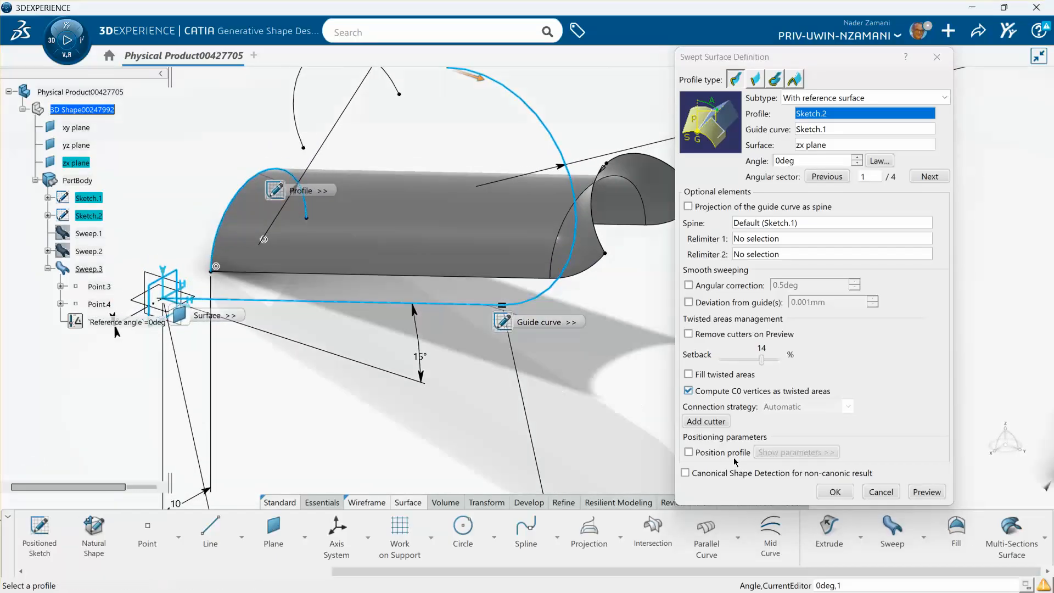
click(880, 492)
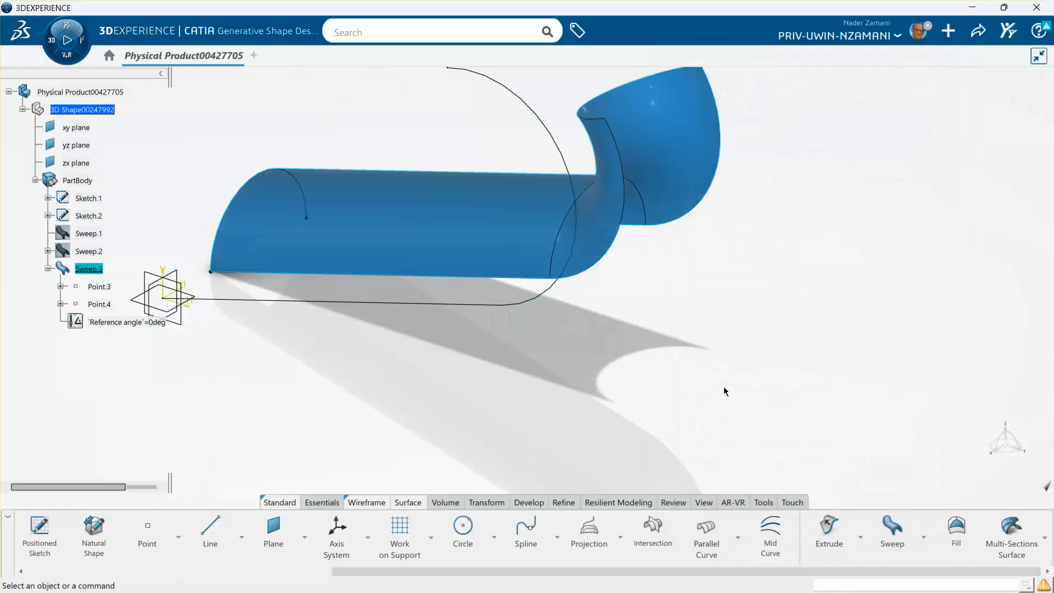
Reopen the third sweep, set its reference angle to 16° and preview the surface
middle_drag(727, 392, 659, 431)
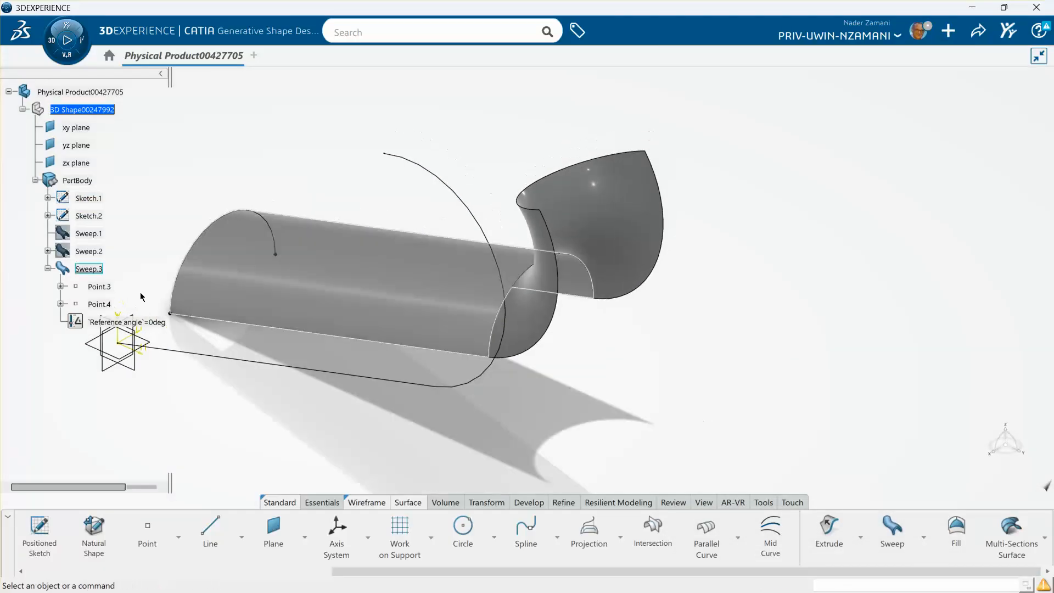
click(88, 270)
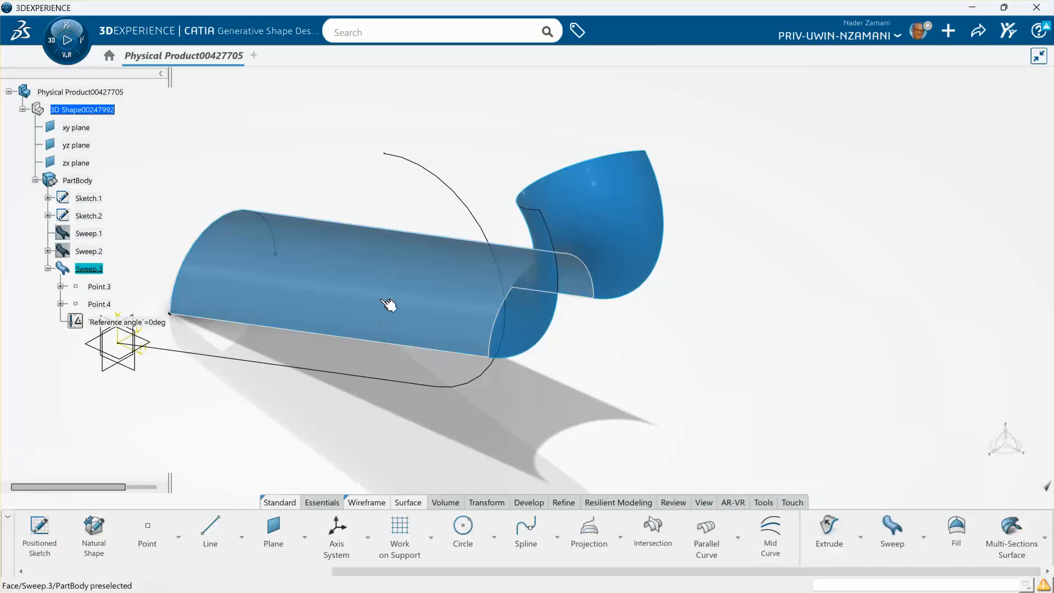
double_click(90, 270)
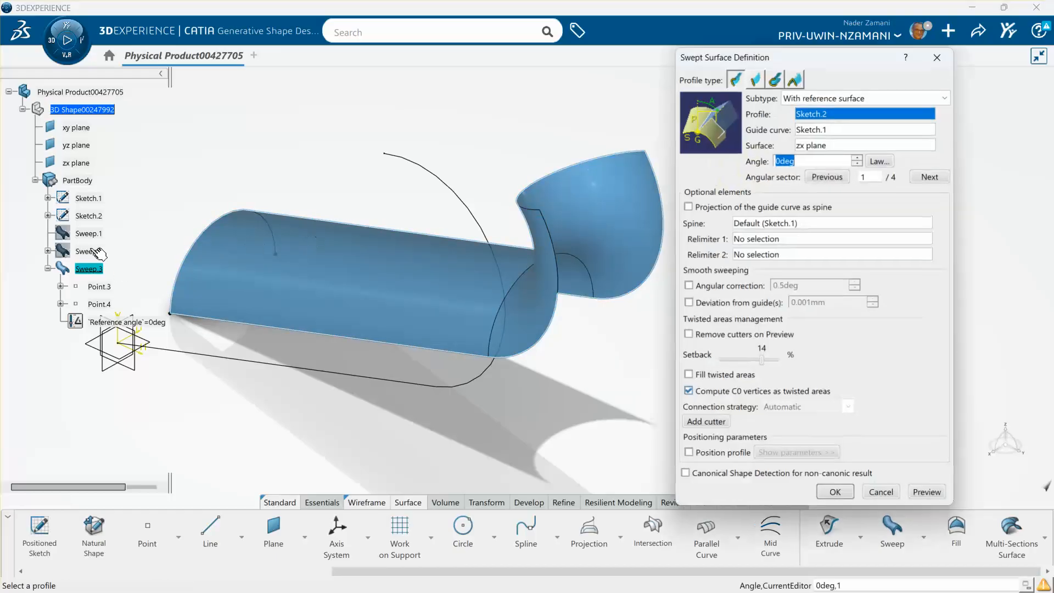
middle_drag(609, 339, 582, 360)
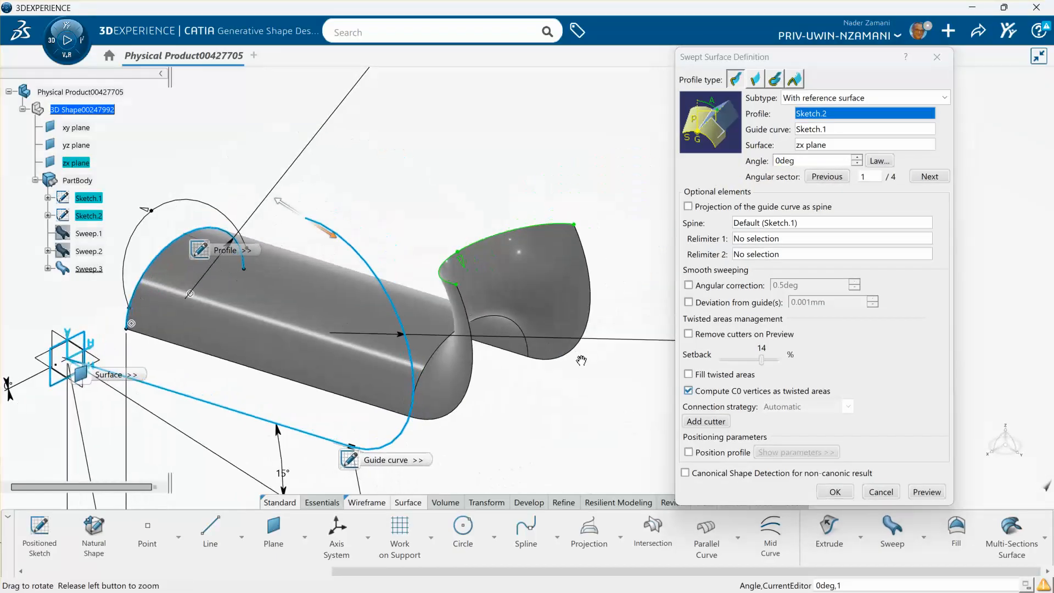
mouse_move(399, 331)
middle_down()
mouse_move(447, 290)
mouse_move(510, 269)
middle_up()
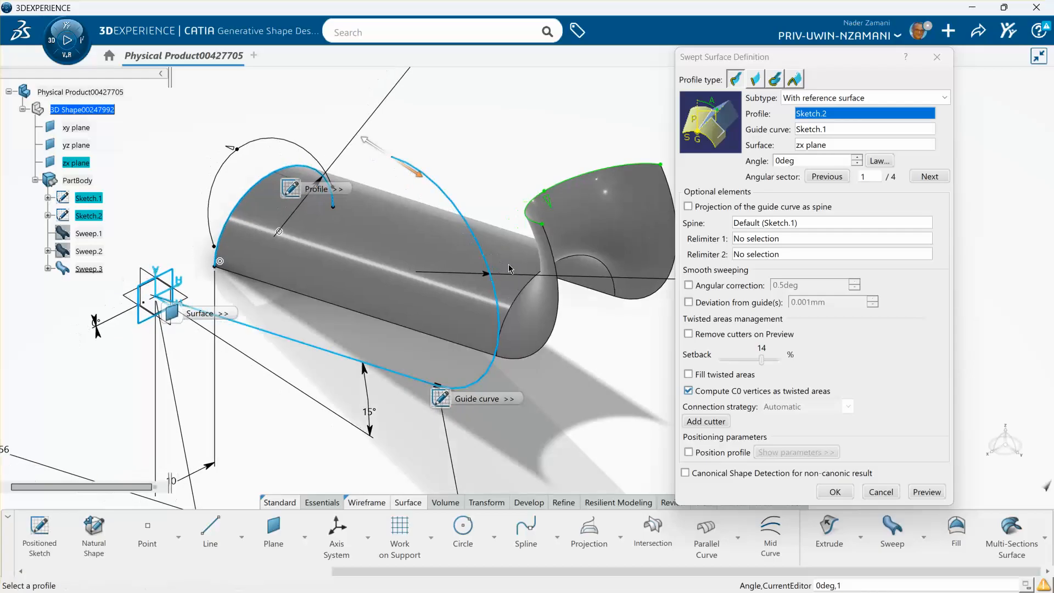
click(797, 160)
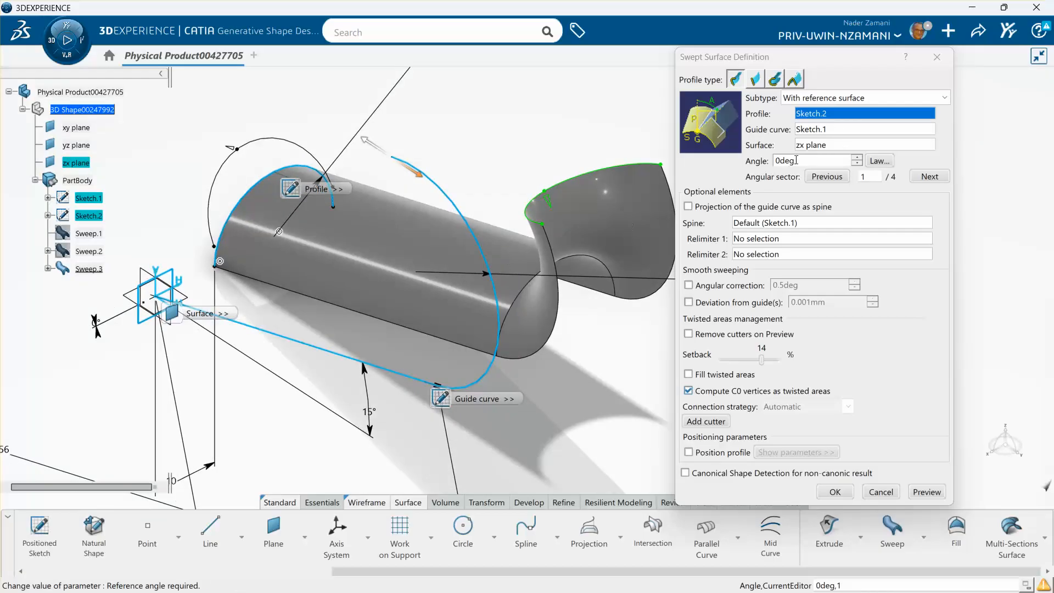
click(858, 159)
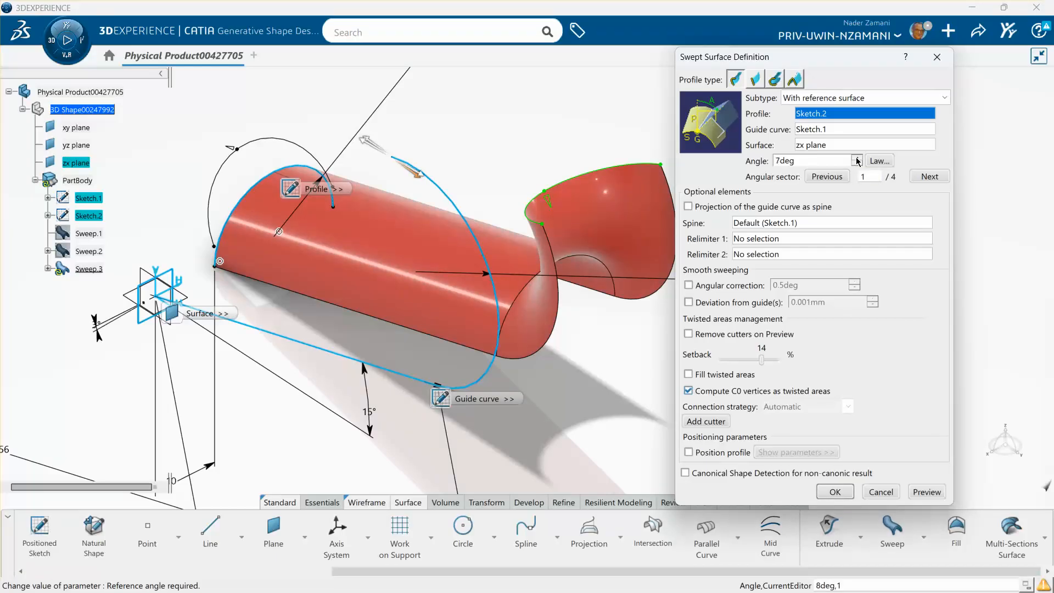
click(858, 158)
click(859, 159)
click(858, 159)
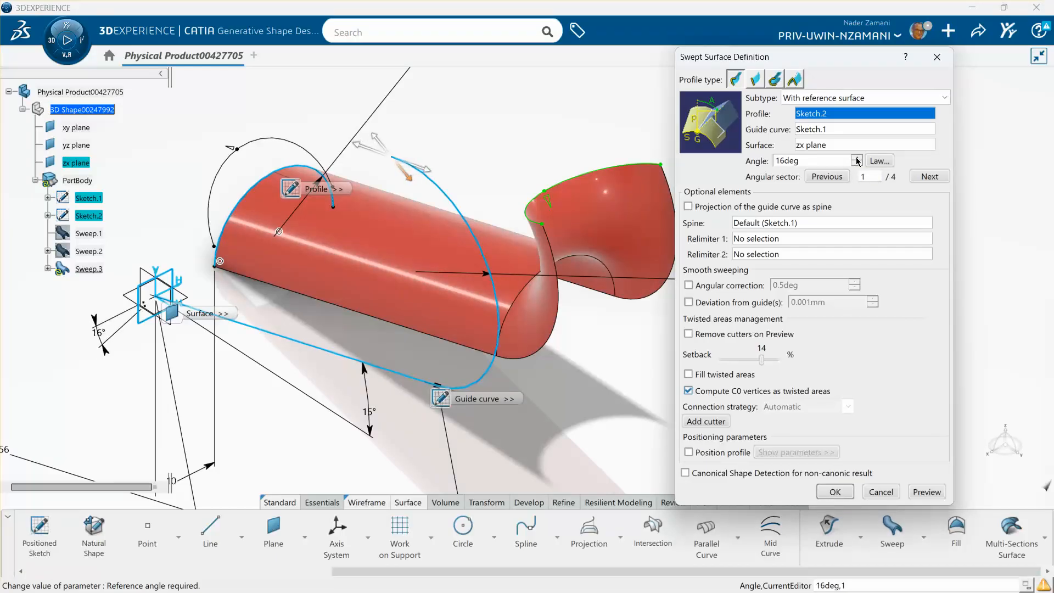
click(928, 492)
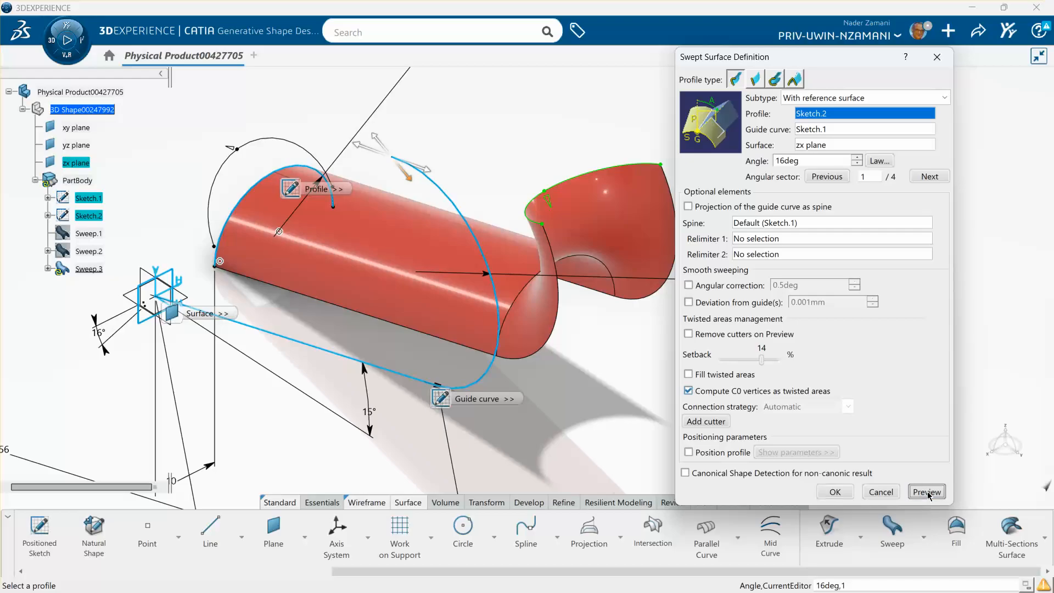
middle_drag(594, 370, 536, 378)
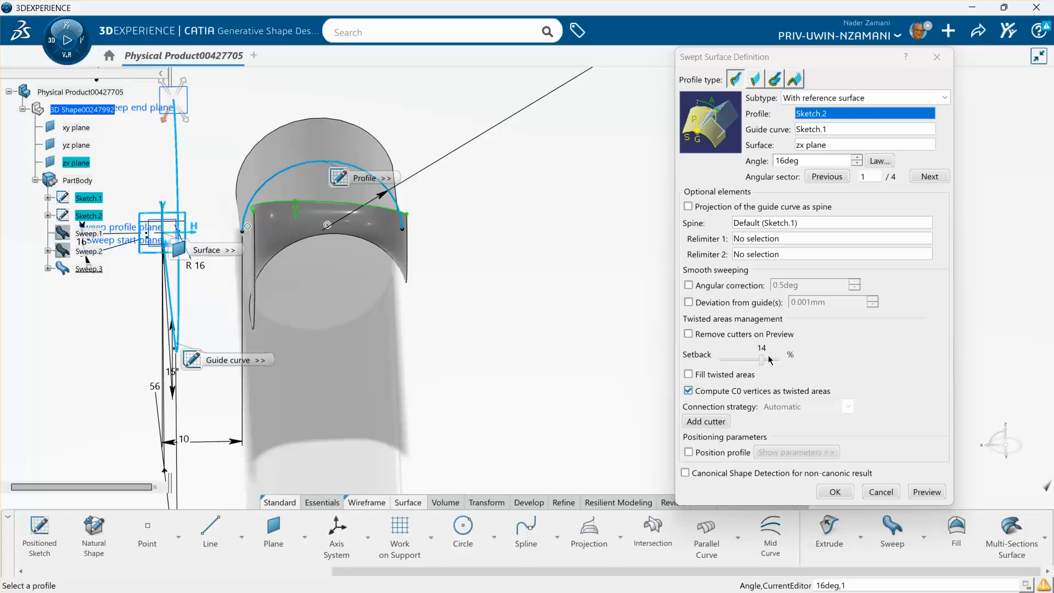
Set the sweep's reference angle to 60°, preview the surface from several directions and dismiss the warnings
click(747, 162)
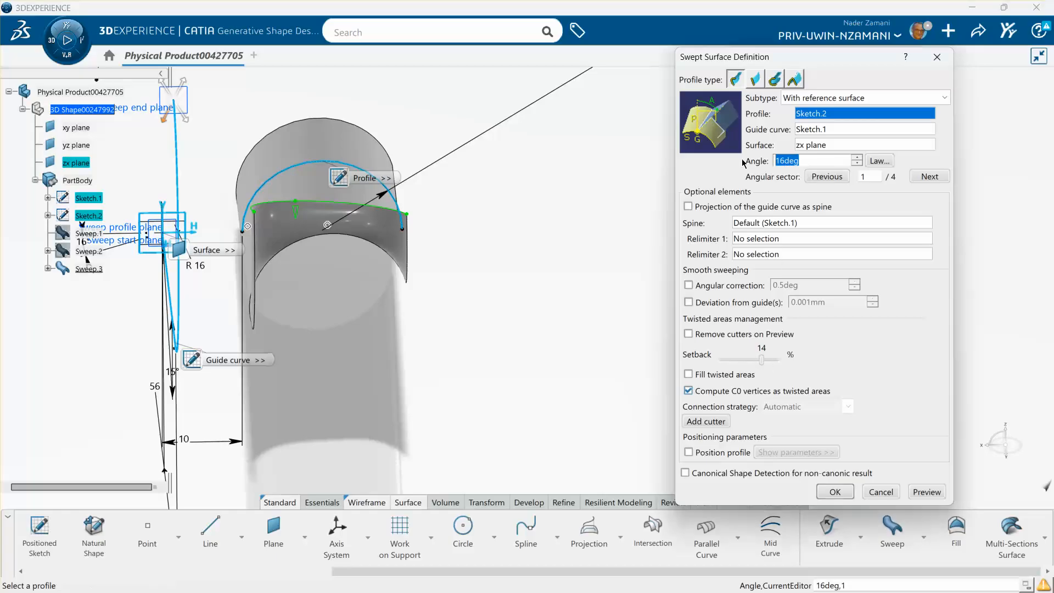
text(60)
click(926, 492)
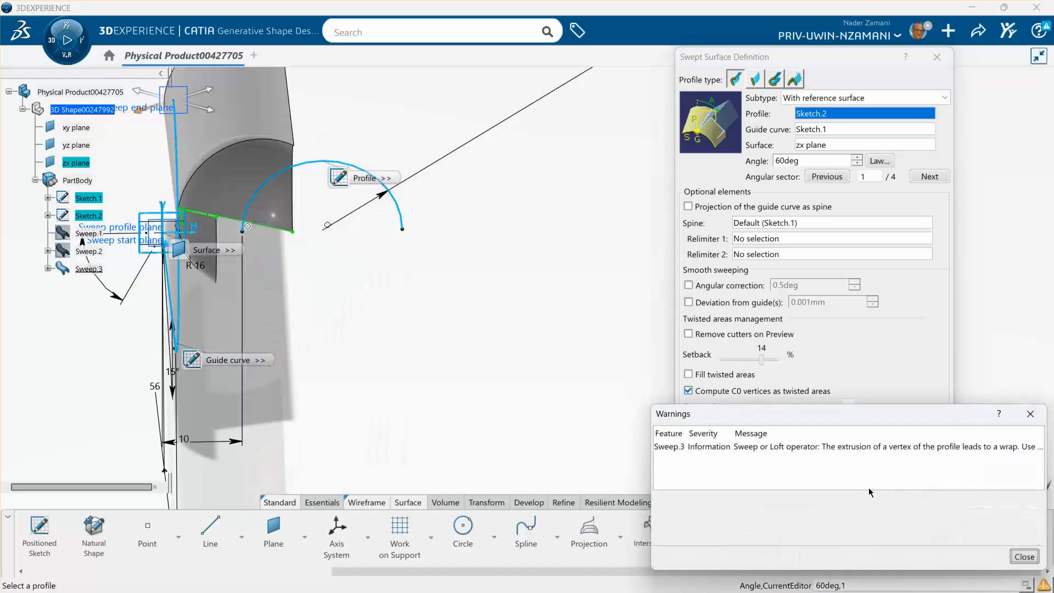
middle_drag(536, 394, 537, 434)
middle_drag(494, 359, 486, 381)
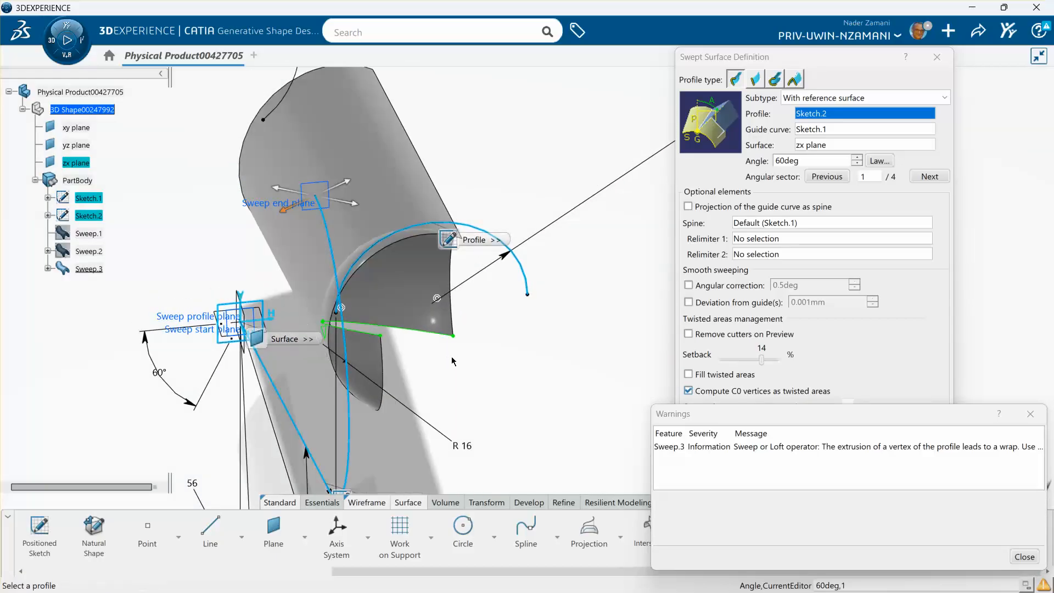
click(1017, 557)
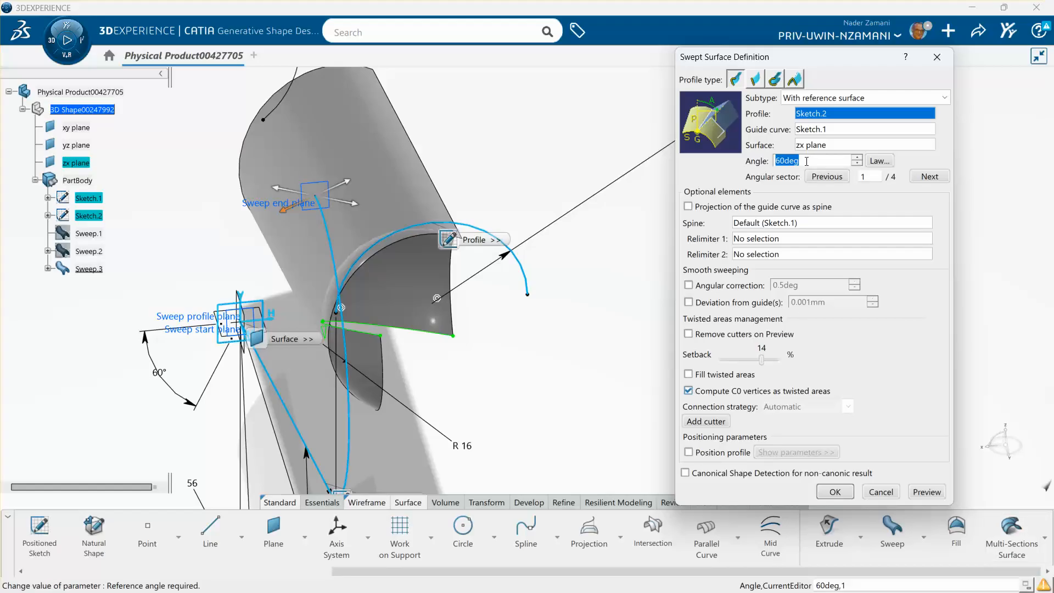
Set the sweep's reference angle to -30° and preview the surface
text(-30)
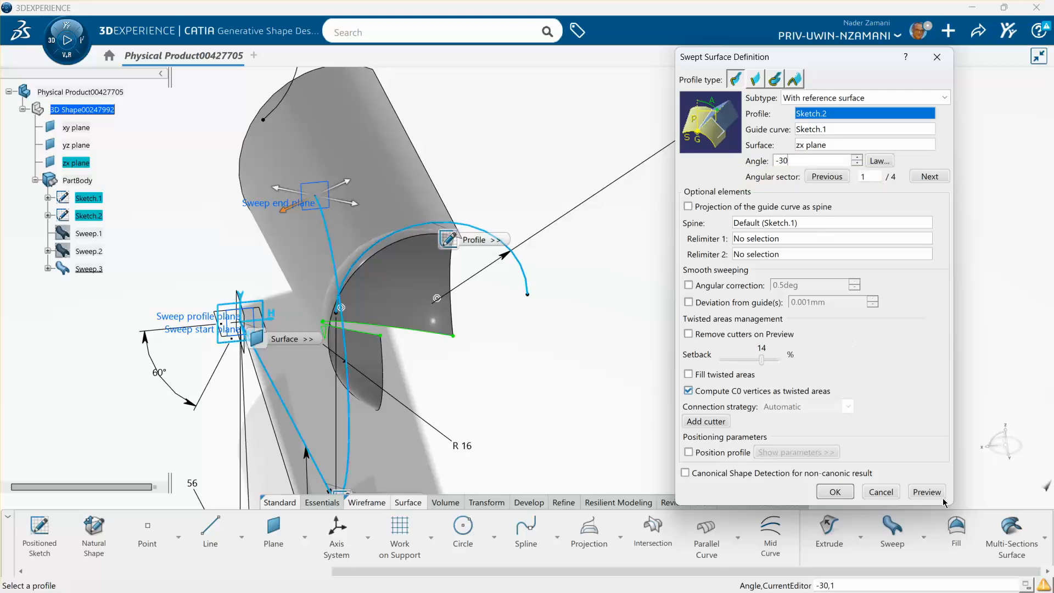
click(927, 492)
middle_drag(666, 384, 576, 264)
mouse_move(544, 379)
middle_down()
mouse_move(560, 349)
mouse_move(471, 263)
middle_up()
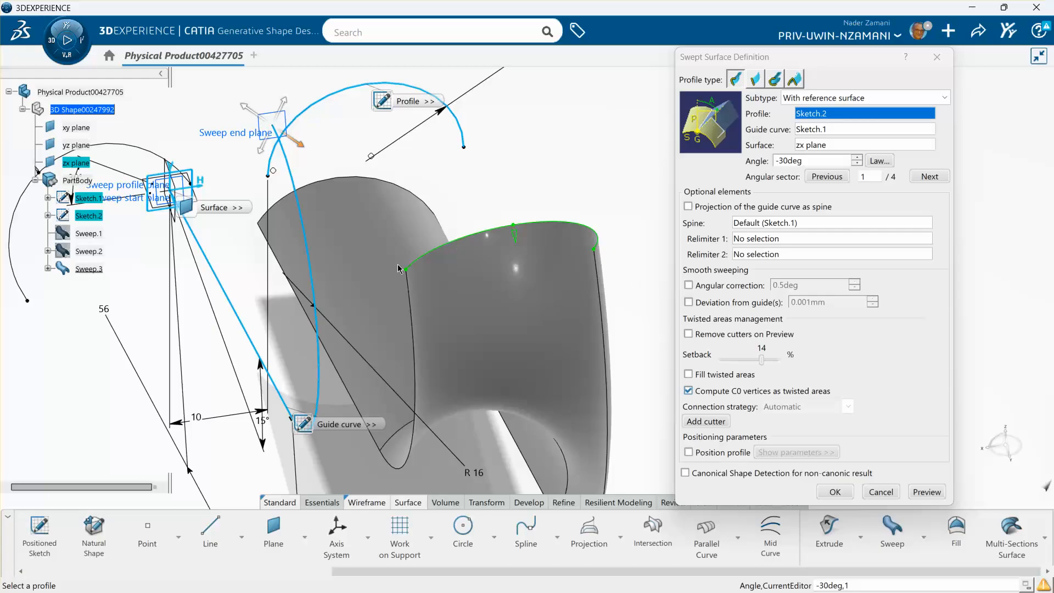
Preview the sweep with a reference angle of 0°, try 3° as well, and discard the edit
click(748, 163)
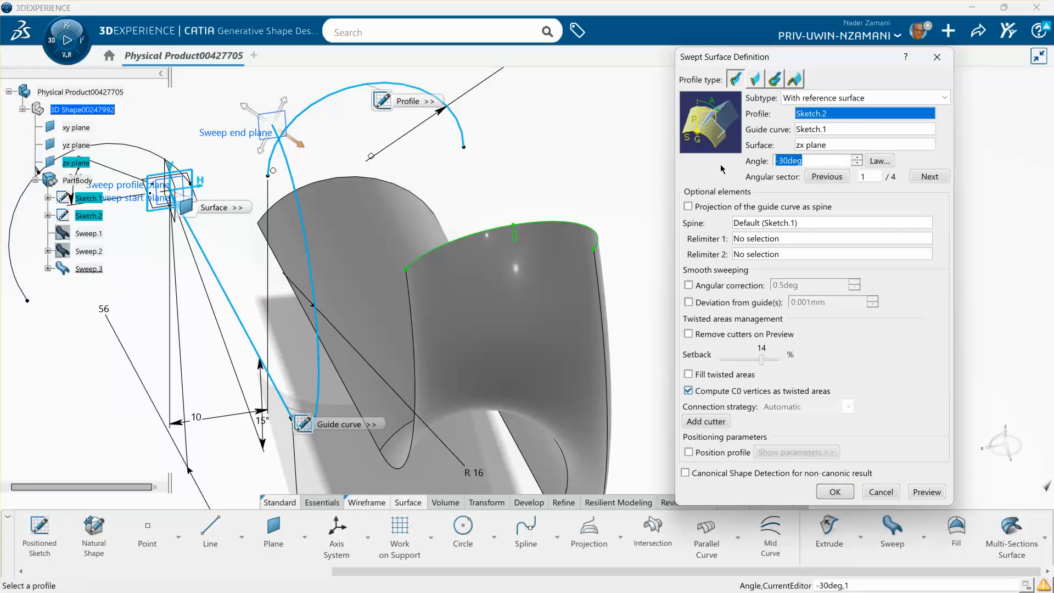
text(0)
click(930, 493)
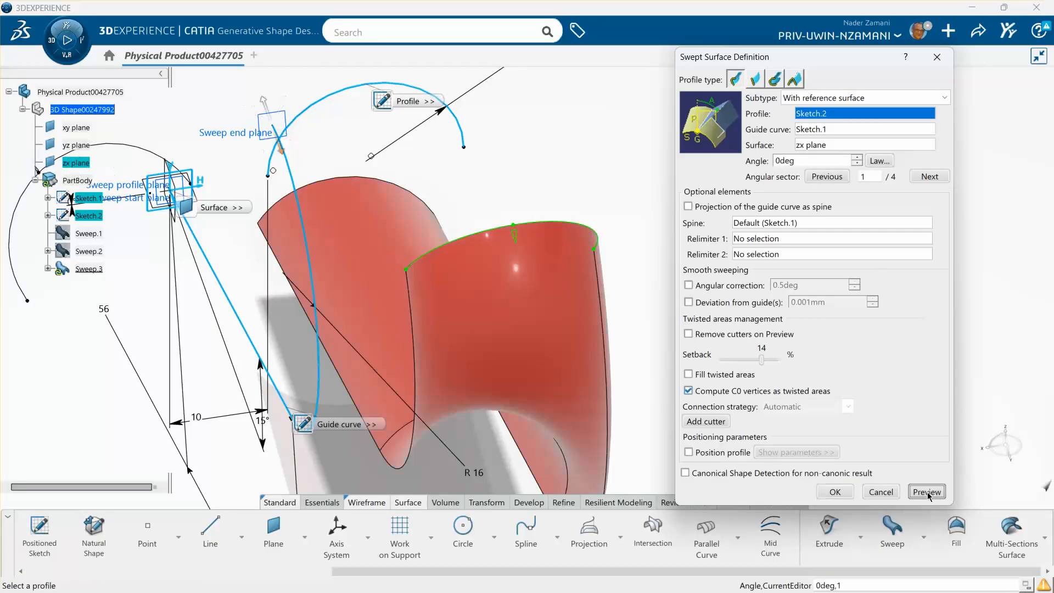
click(858, 158)
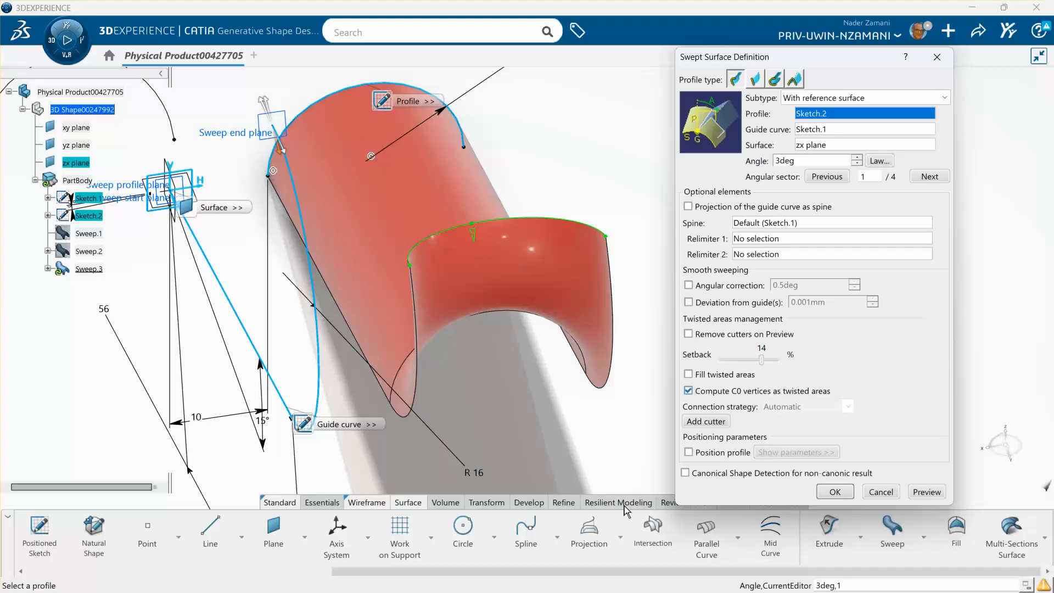
click(938, 57)
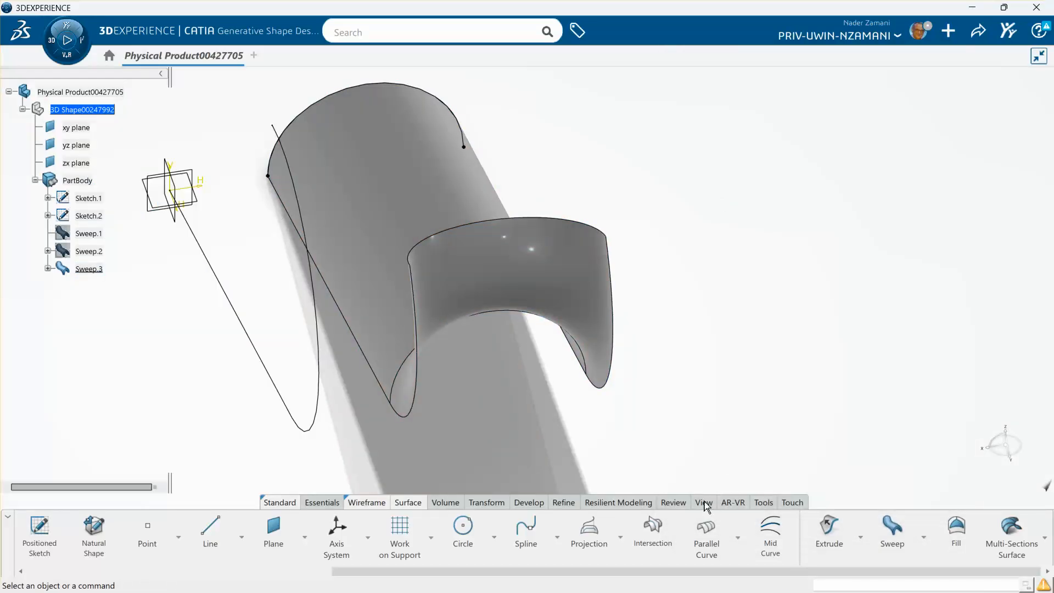
Orient the model to the standard right view and fit all the geometry in the display
click(705, 501)
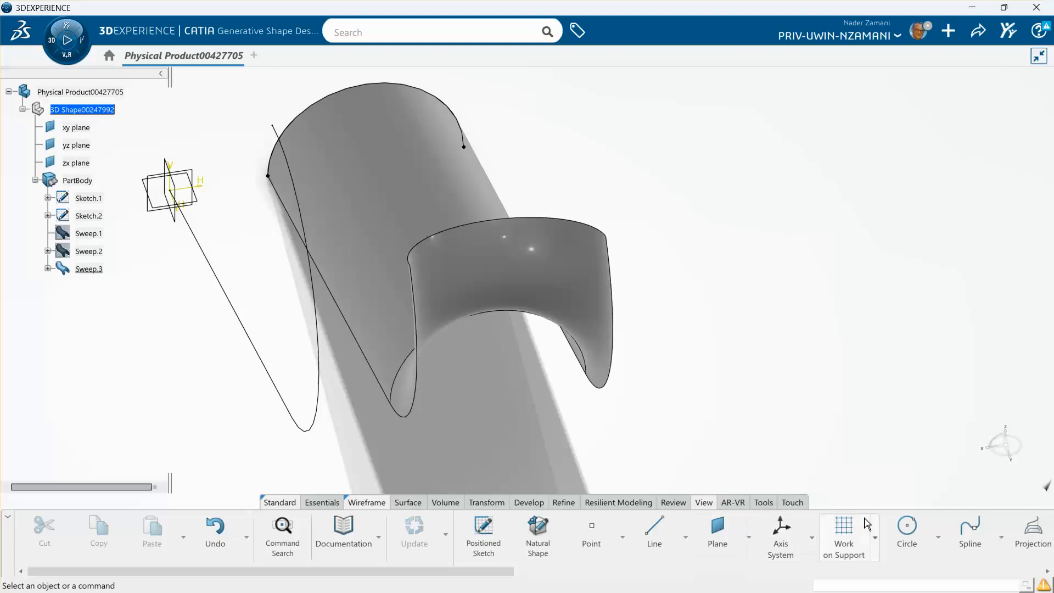
scroll(904, 540, down, 2)
scroll(905, 547, down, 6)
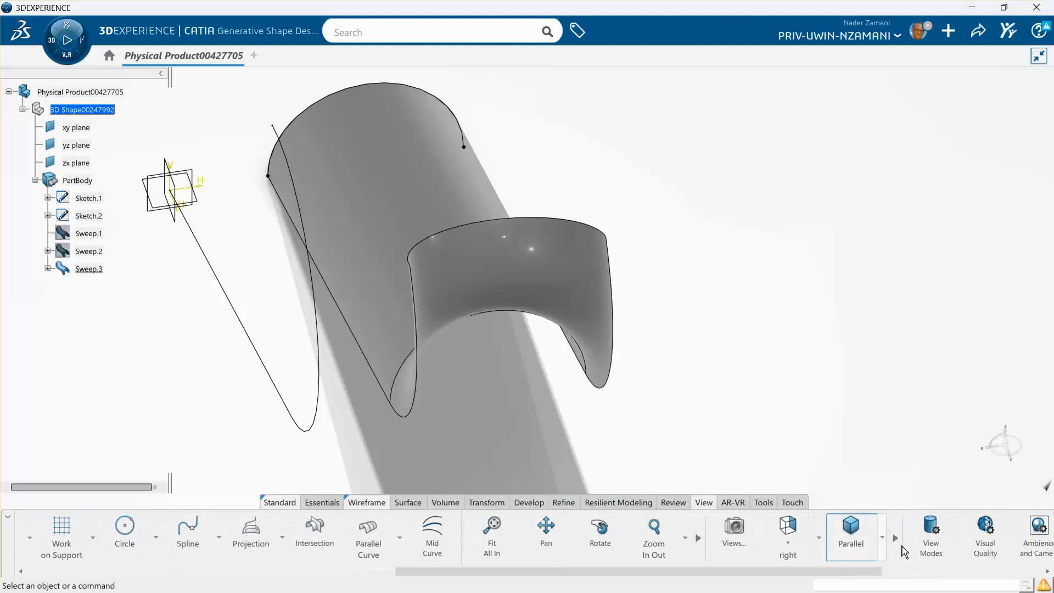
click(819, 538)
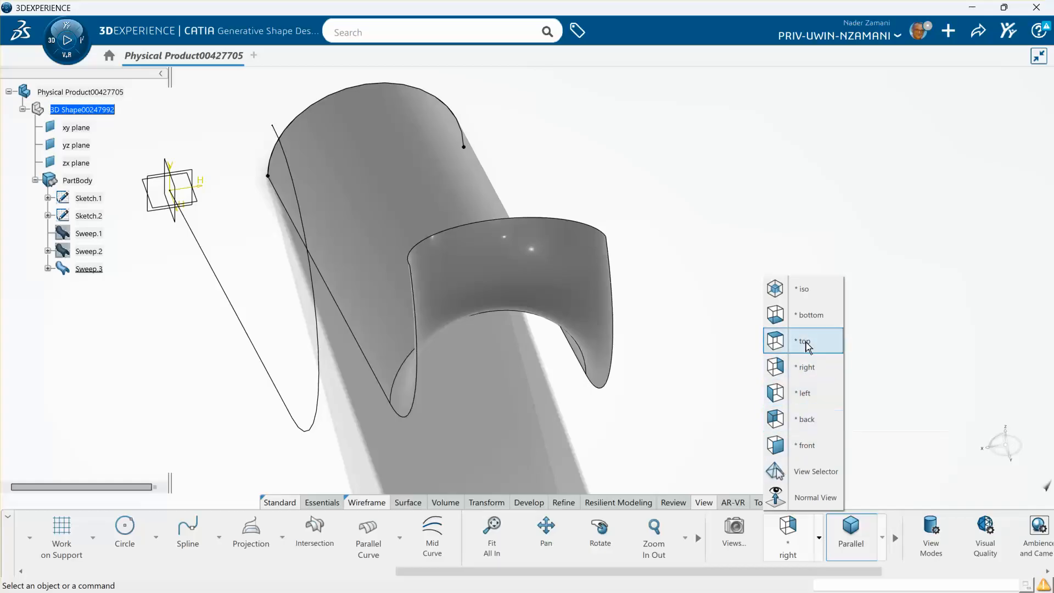
click(813, 446)
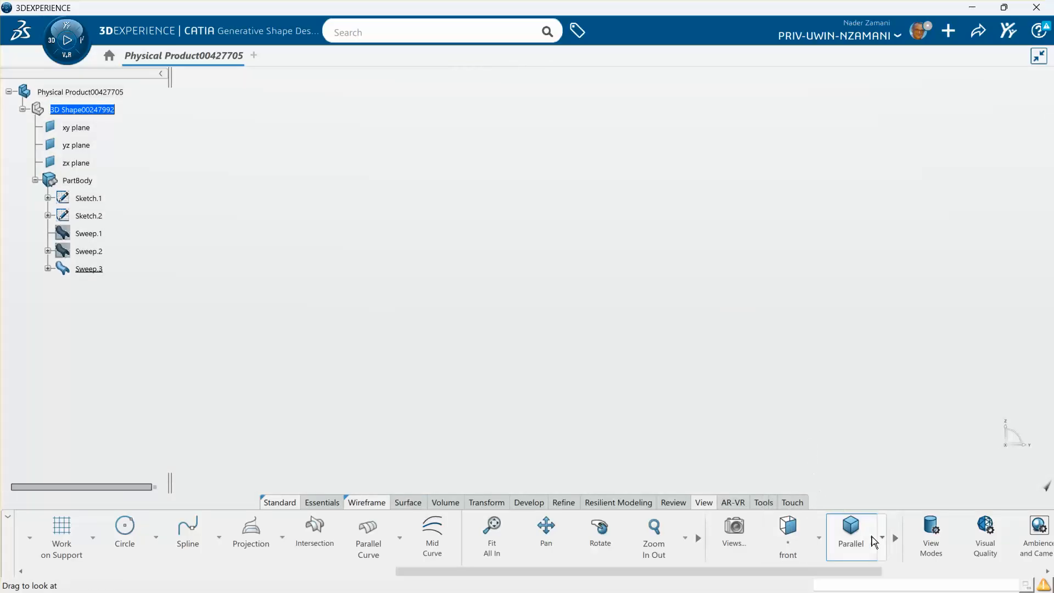
click(883, 538)
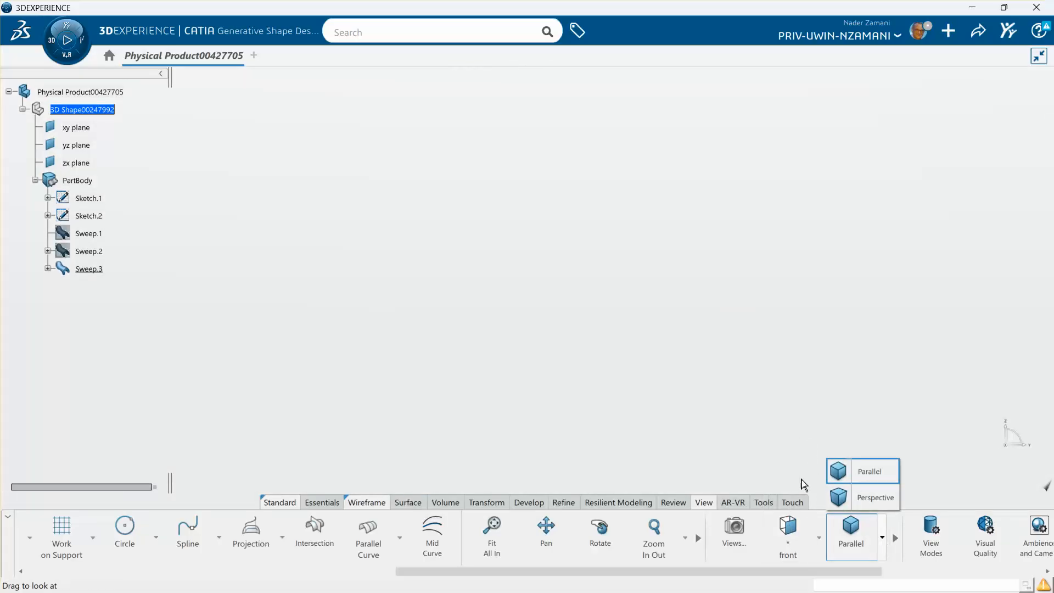
click(819, 538)
click(802, 368)
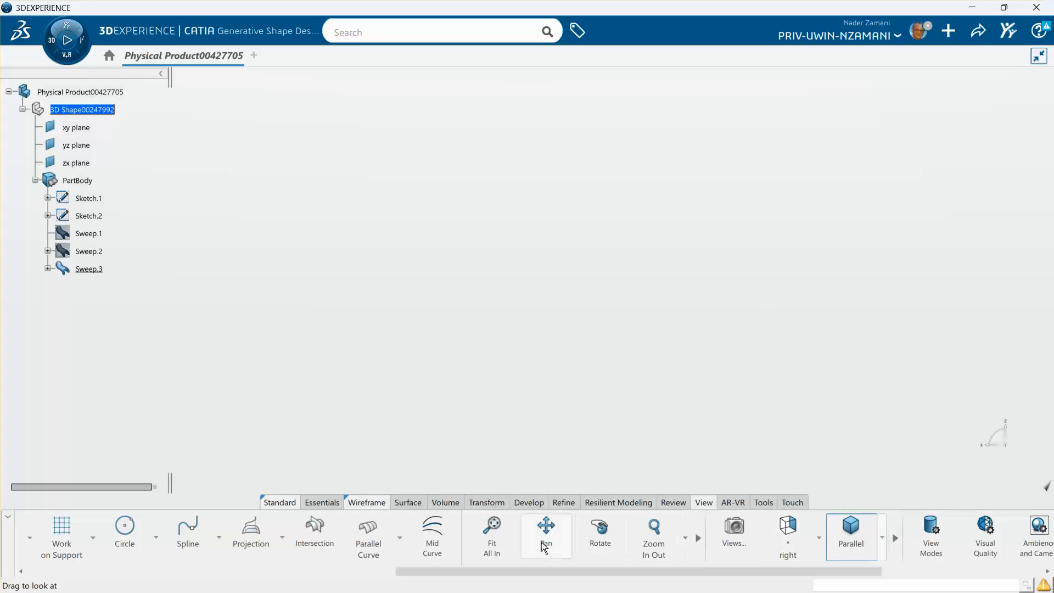
click(508, 534)
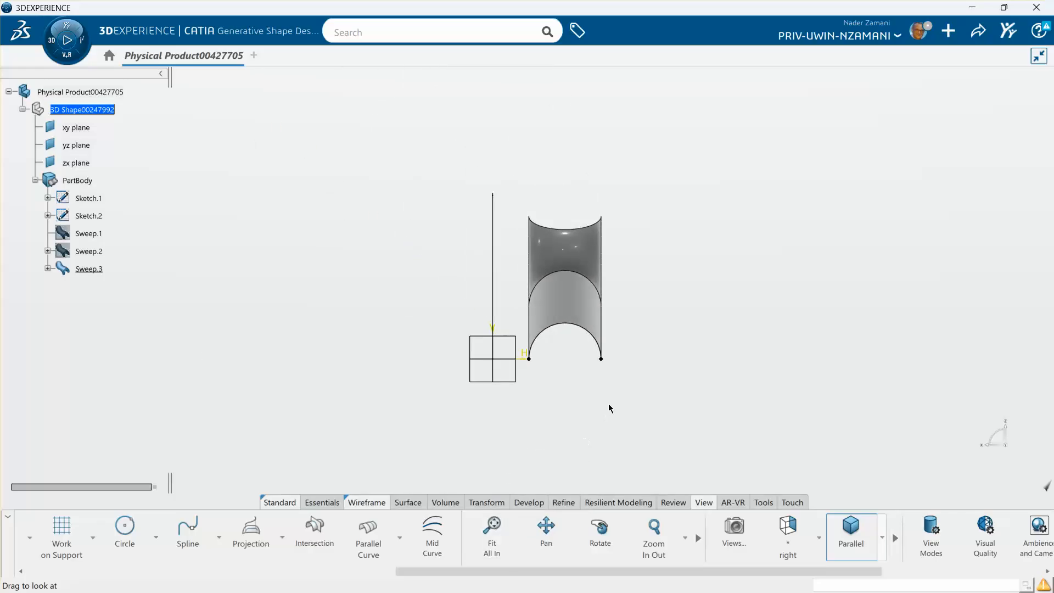
Preview the Sweep.3 surface with reference angles of 15° and 30°, and discard the edit
click(89, 269)
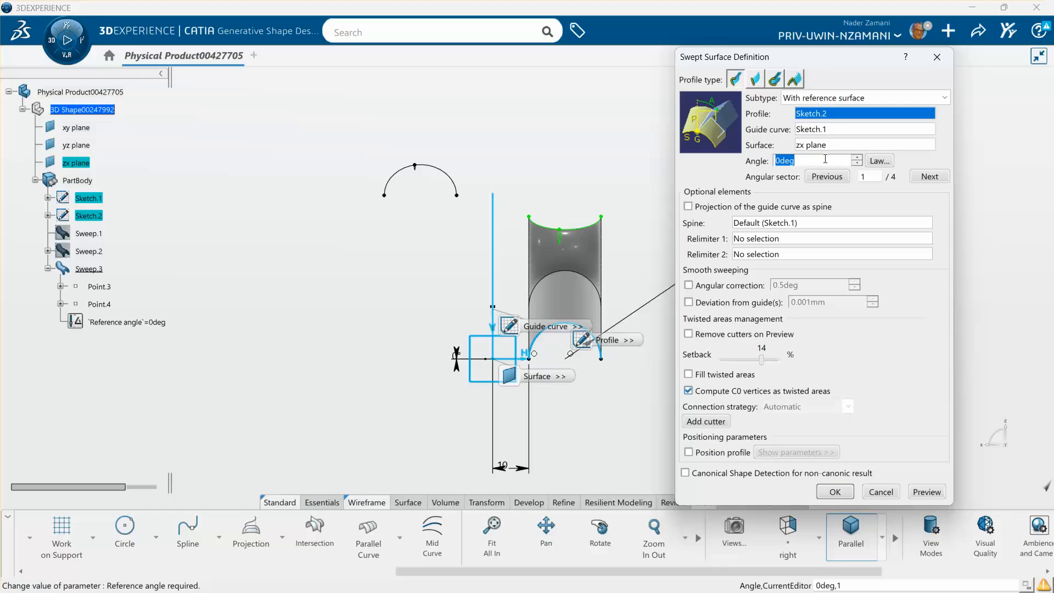
key(BackSpace)
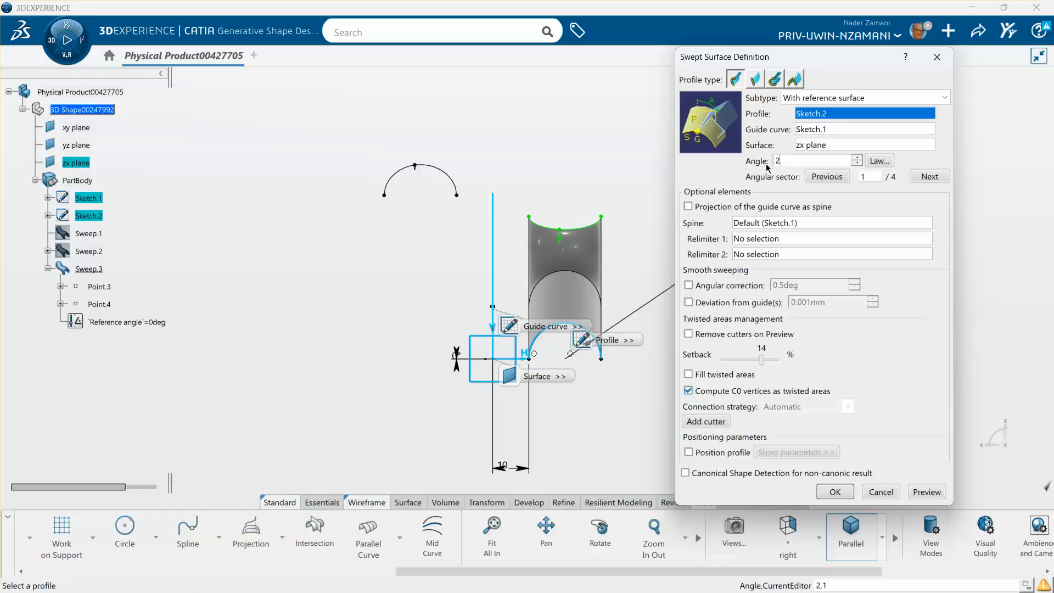
text(15)
click(928, 492)
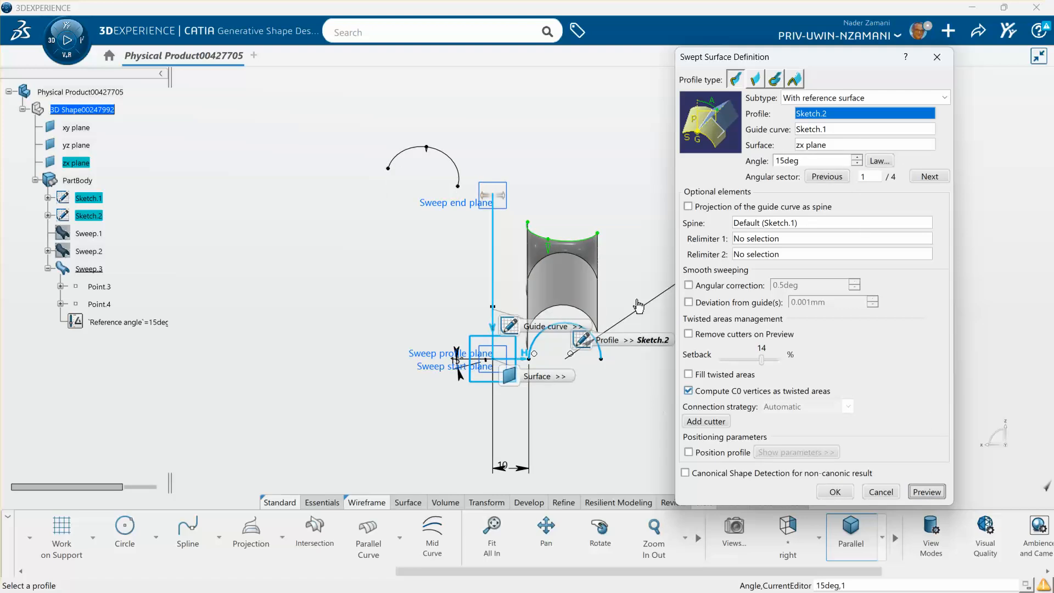
click(856, 158)
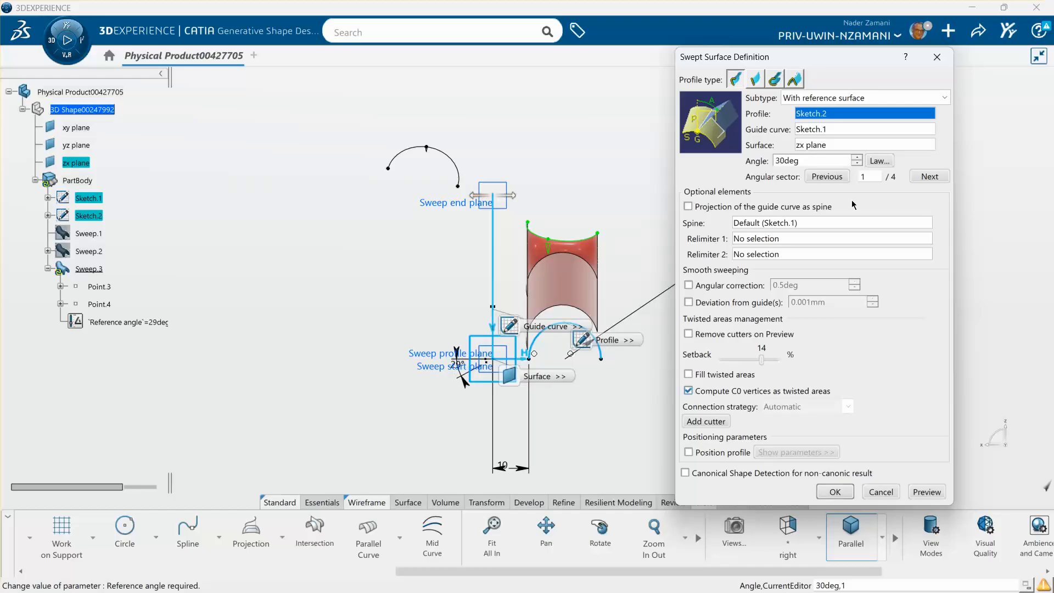
click(926, 493)
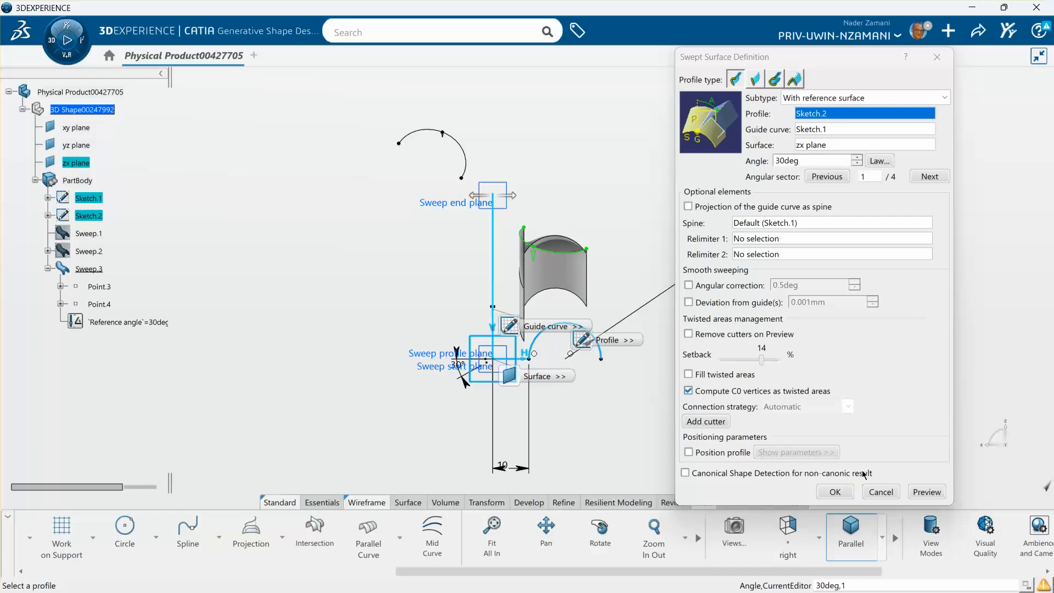
click(883, 494)
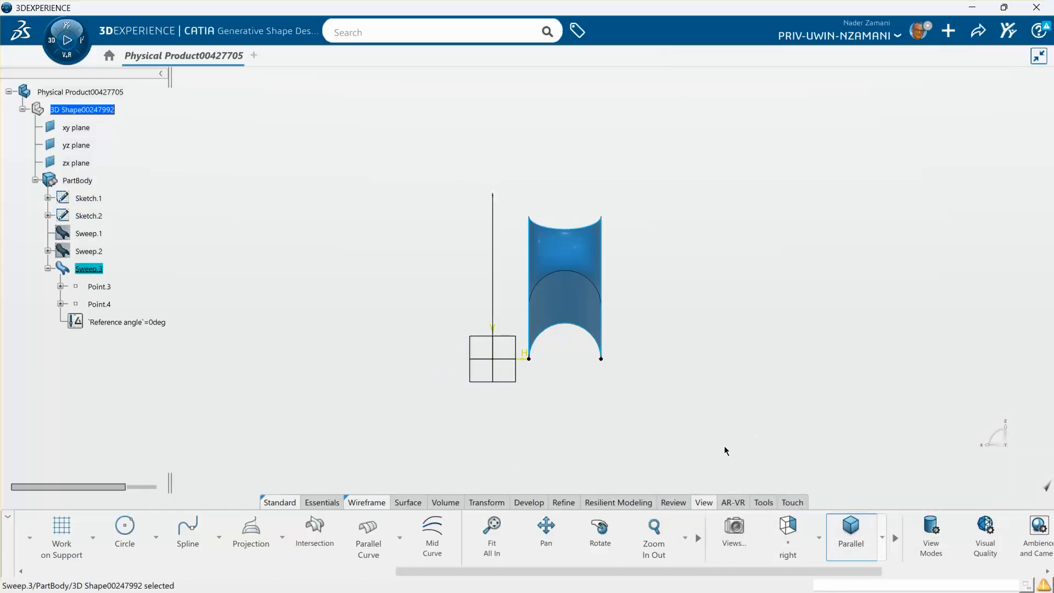
Edit Sweep.3 in the isometric view and create a point about 26.7 mm along Sketch.1 as its first relimiter
click(819, 537)
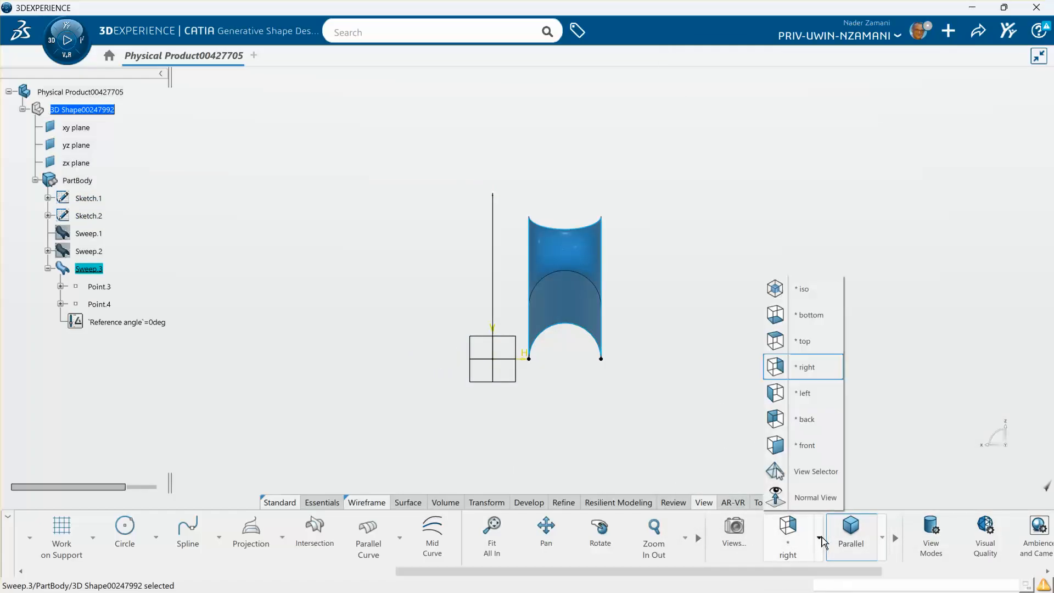
click(797, 297)
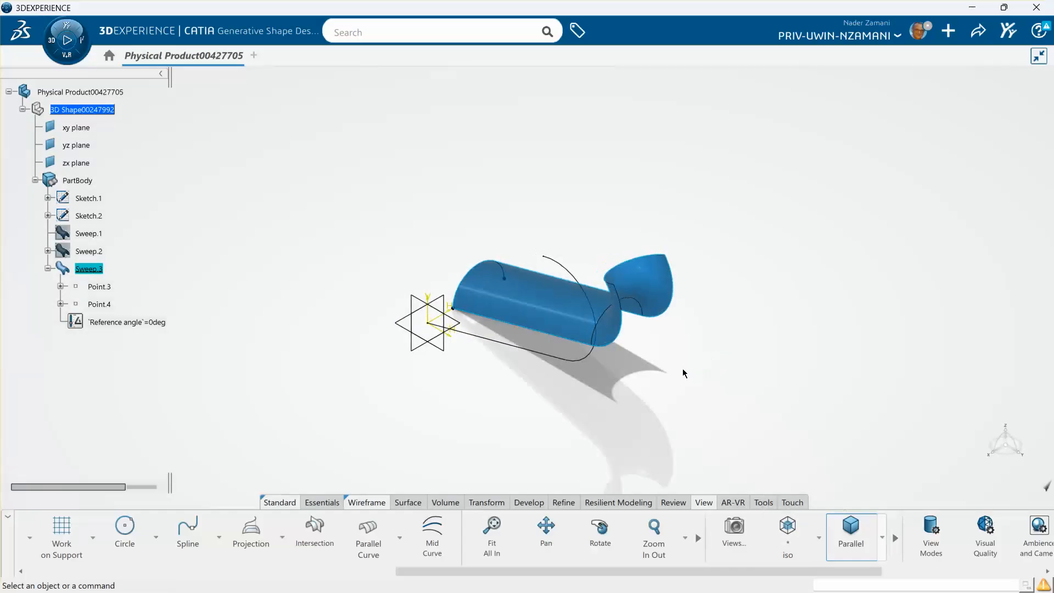
middle_drag(672, 368, 669, 286)
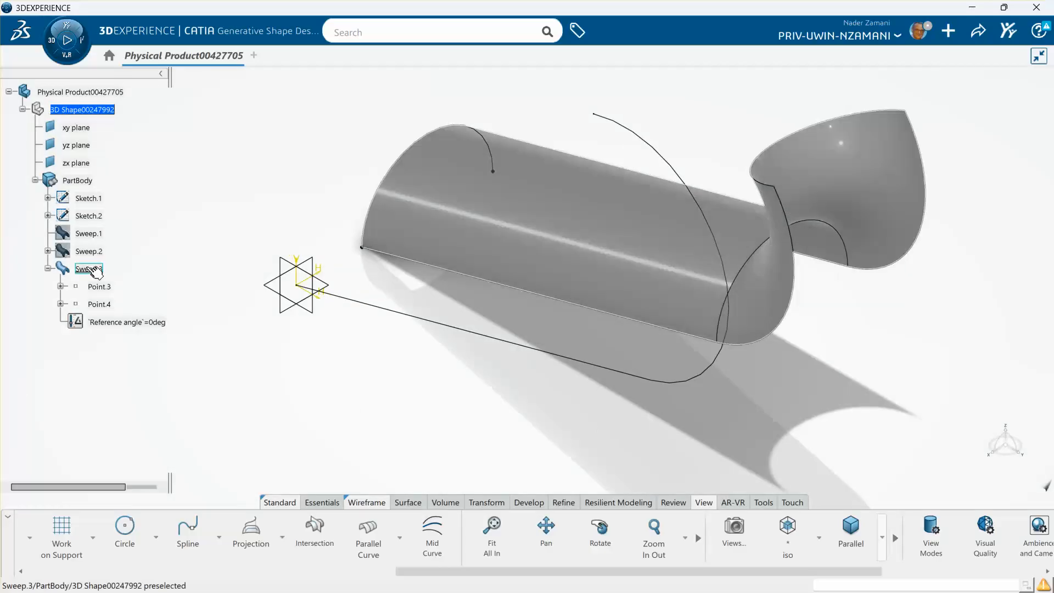
double_click(88, 269)
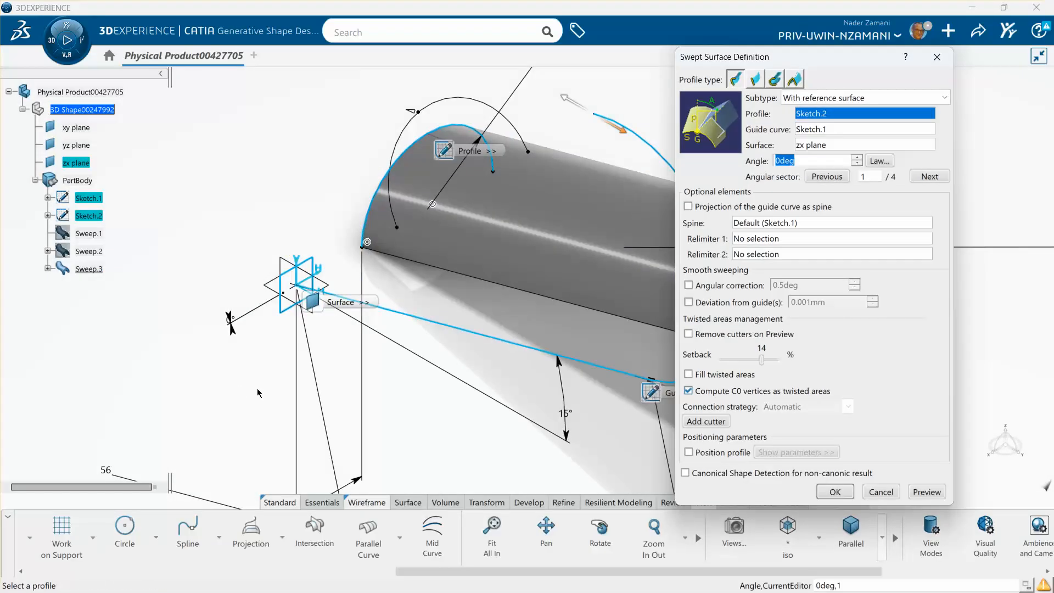
middle_drag(385, 382, 255, 413)
middle_drag(522, 309, 486, 262)
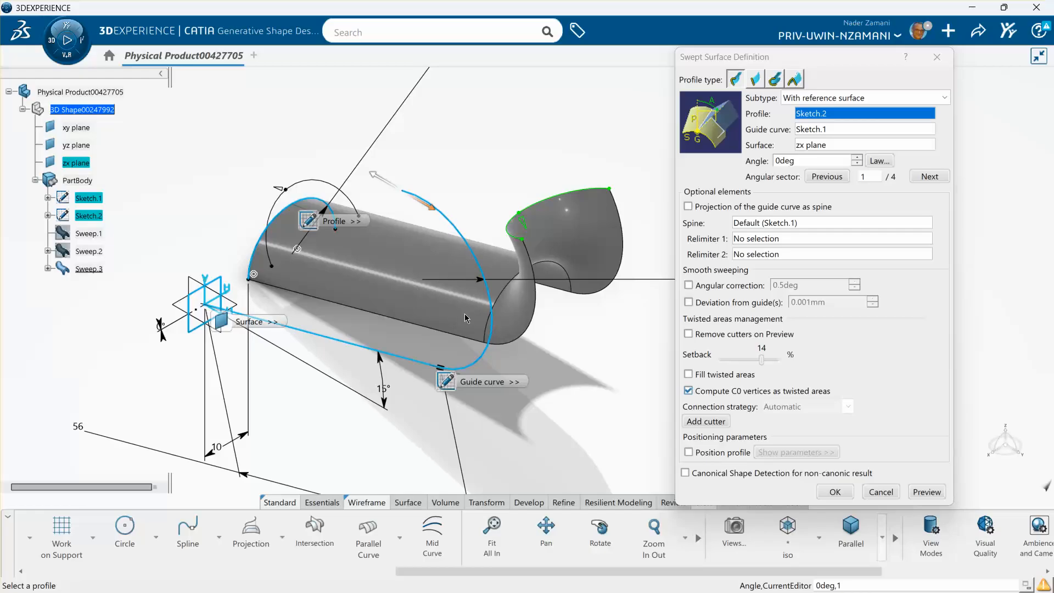
click(747, 242)
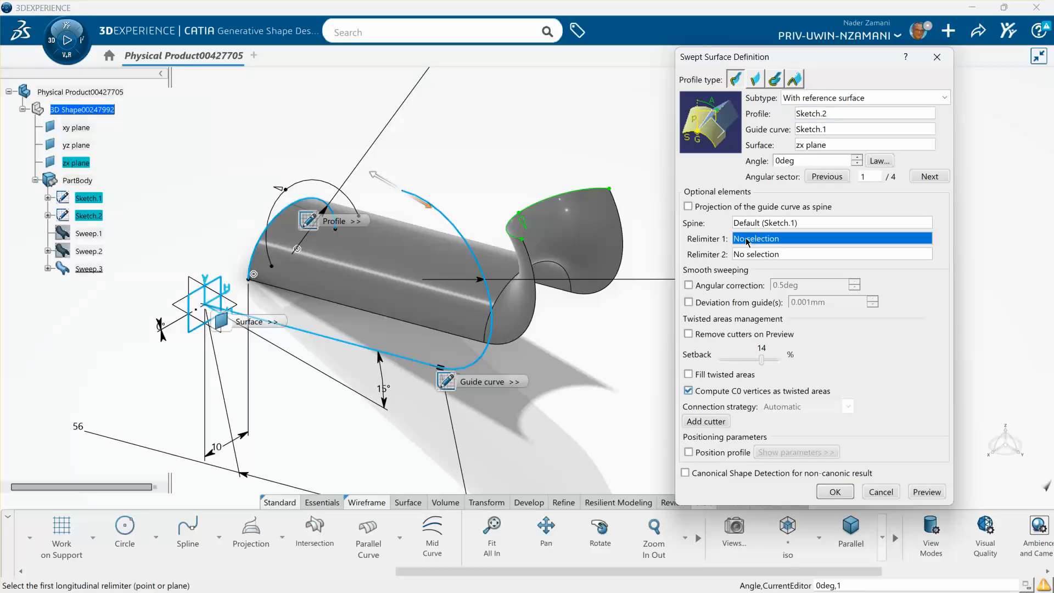
right_click(747, 241)
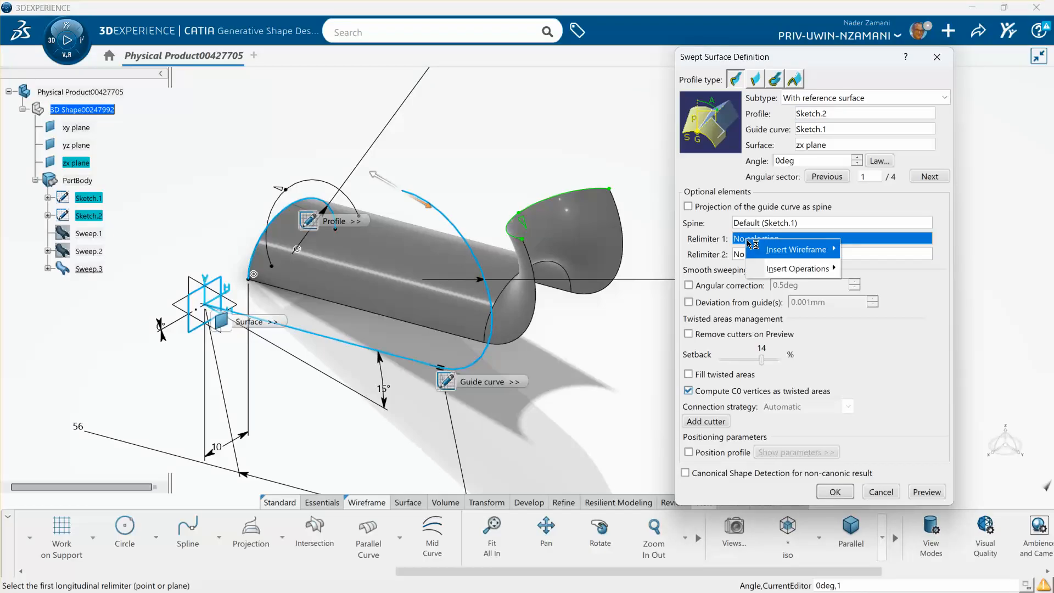
mouse_move(776, 252)
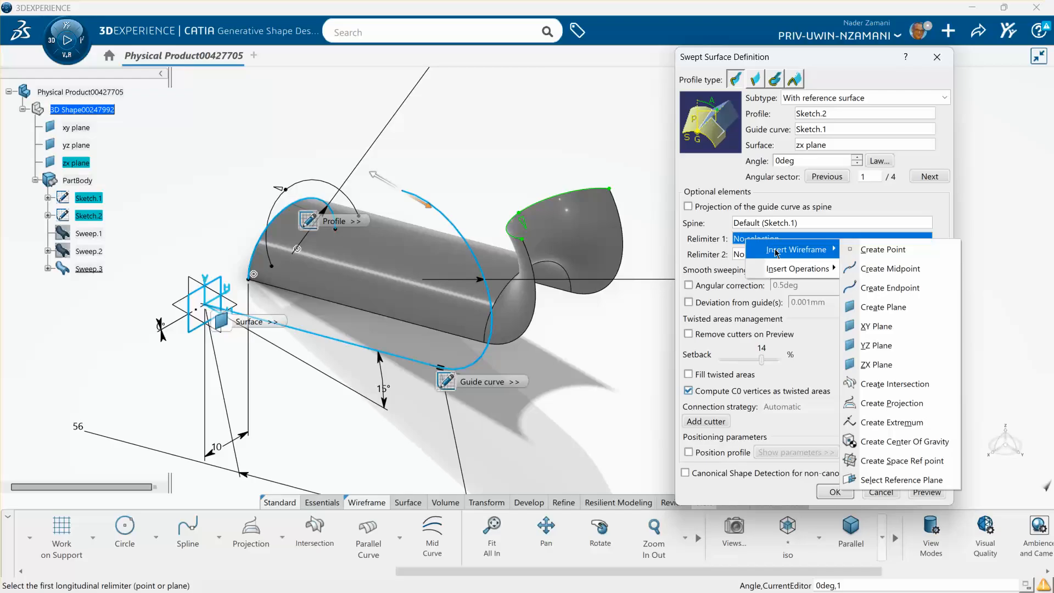
click(883, 251)
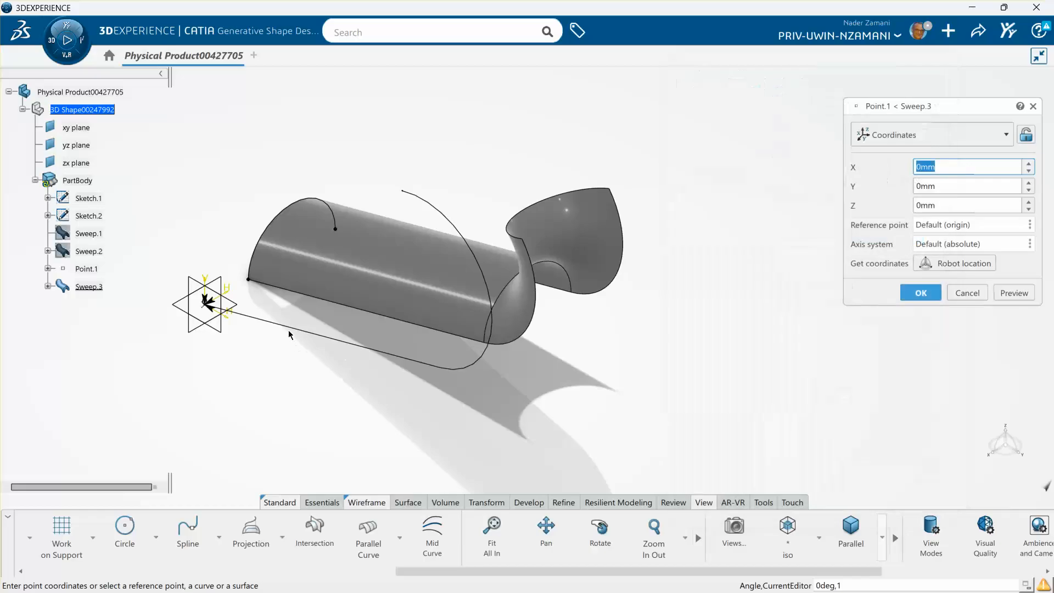
click(282, 329)
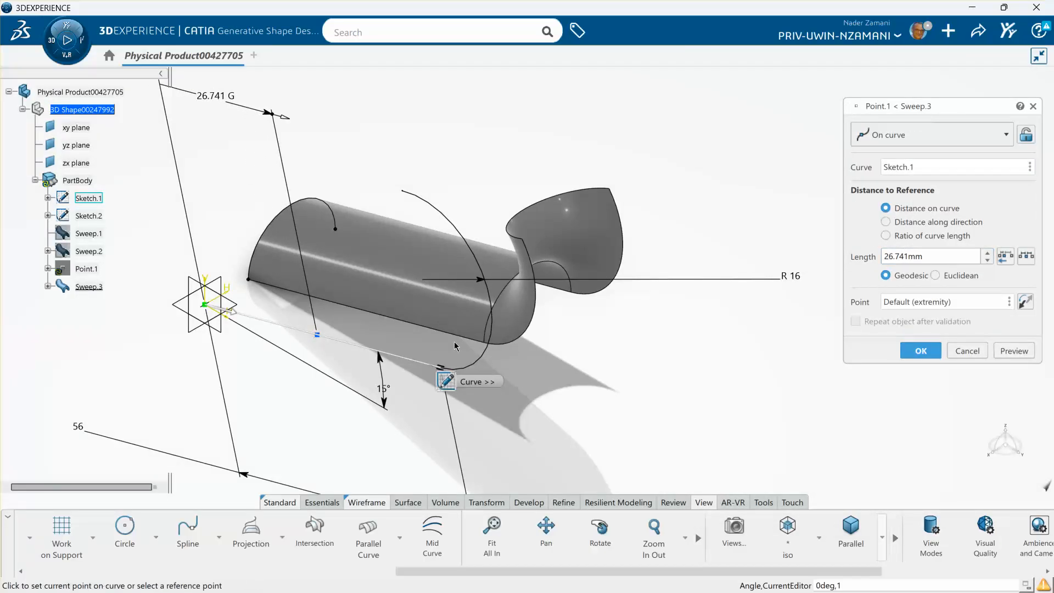
click(922, 353)
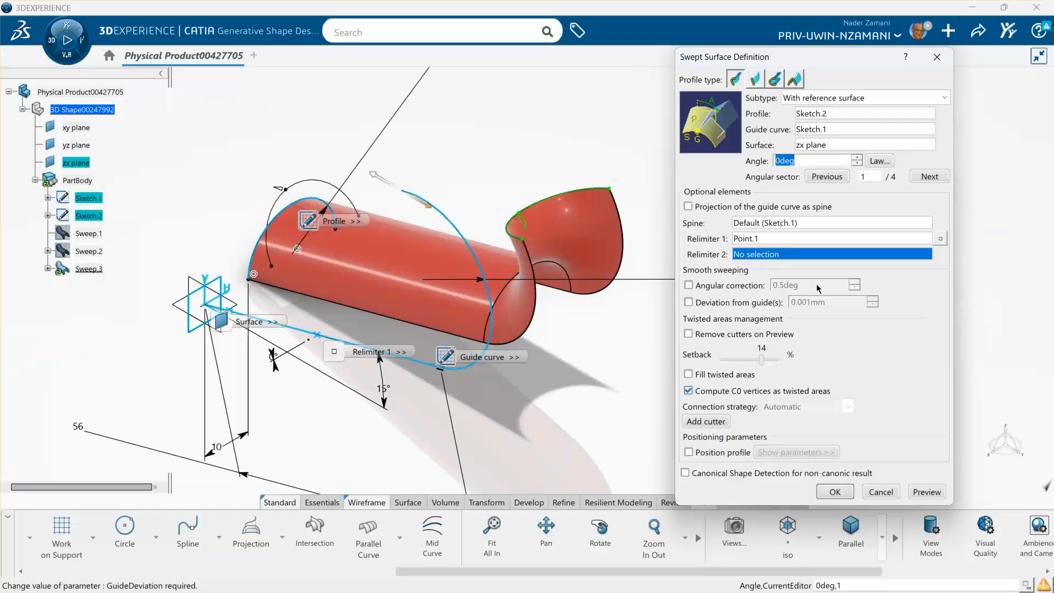
Create a point about 53.2 mm along Sketch.1 as the second relimiter, and preview the relimited sweep
right_click(772, 259)
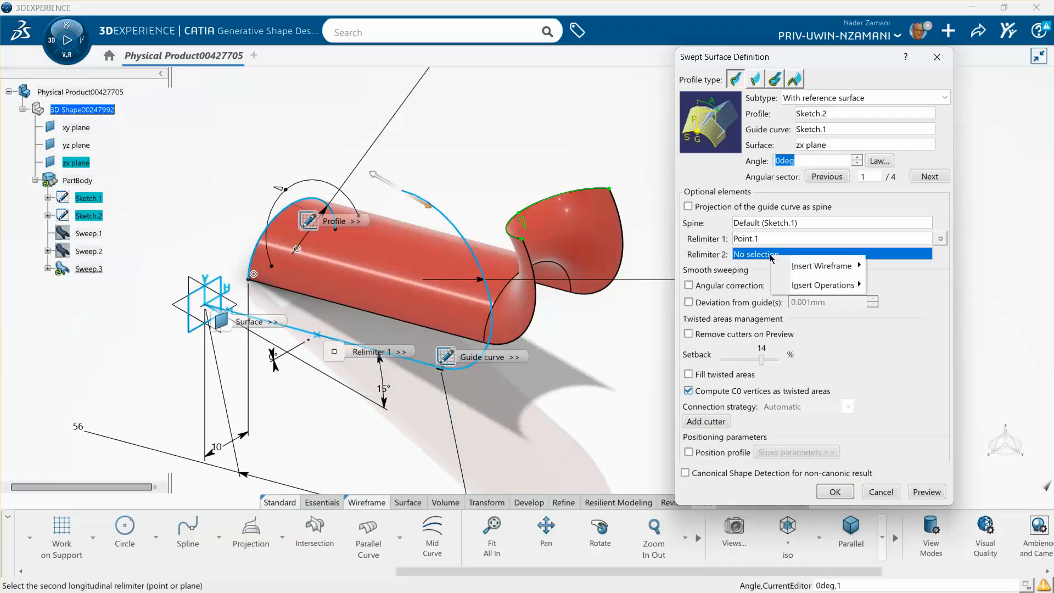
mouse_move(840, 266)
click(903, 268)
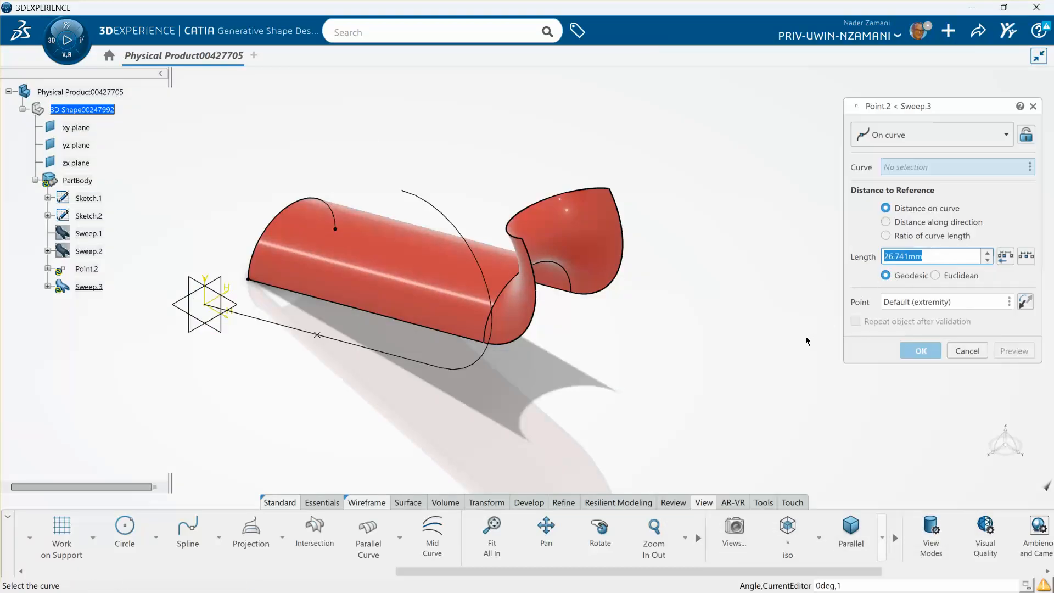
click(428, 365)
click(429, 365)
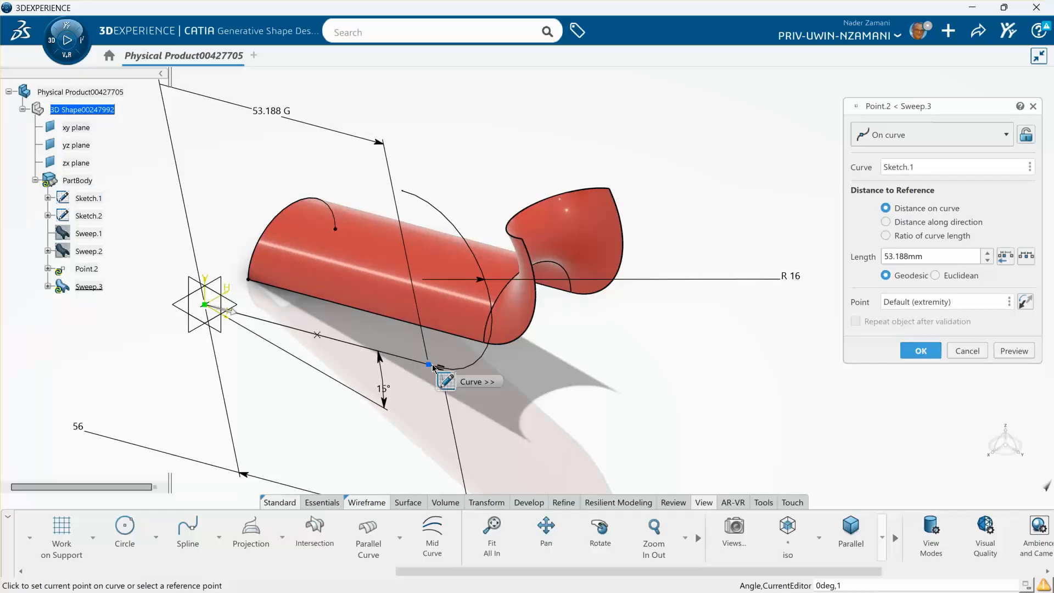
click(923, 351)
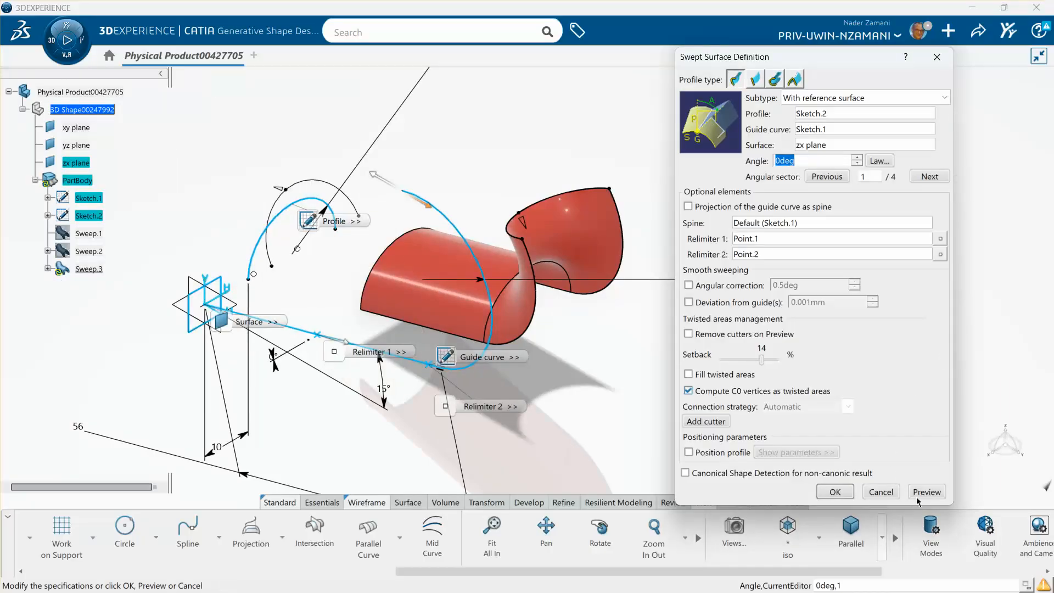
click(919, 496)
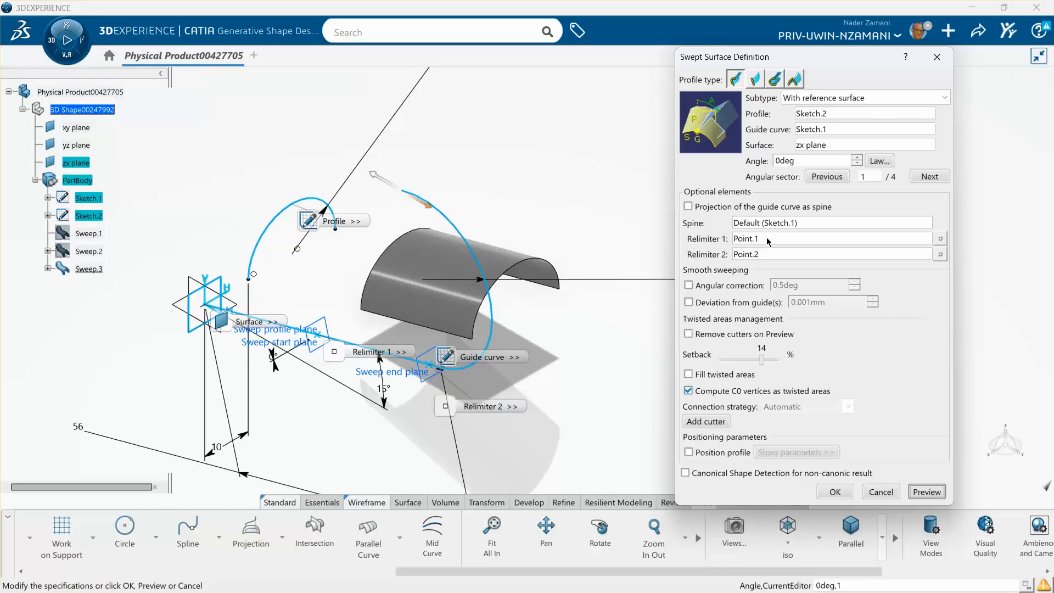
mouse_move(432, 342)
middle_down()
mouse_move(540, 328)
mouse_move(425, 356)
middle_up()
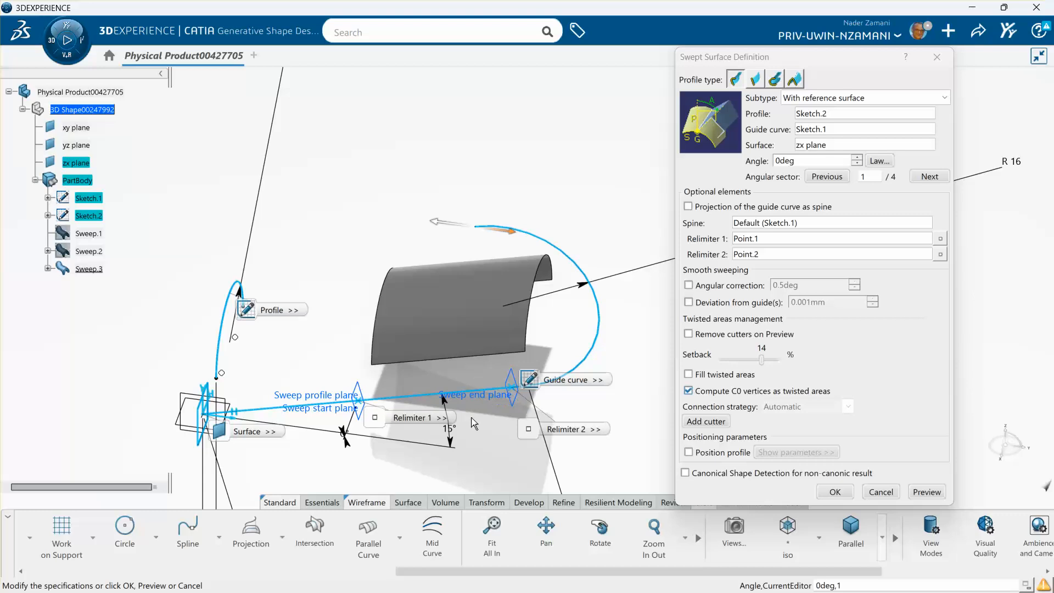
Clear both relimiters of the sweep, preview the full-length surface and accept the definition
right_click(757, 240)
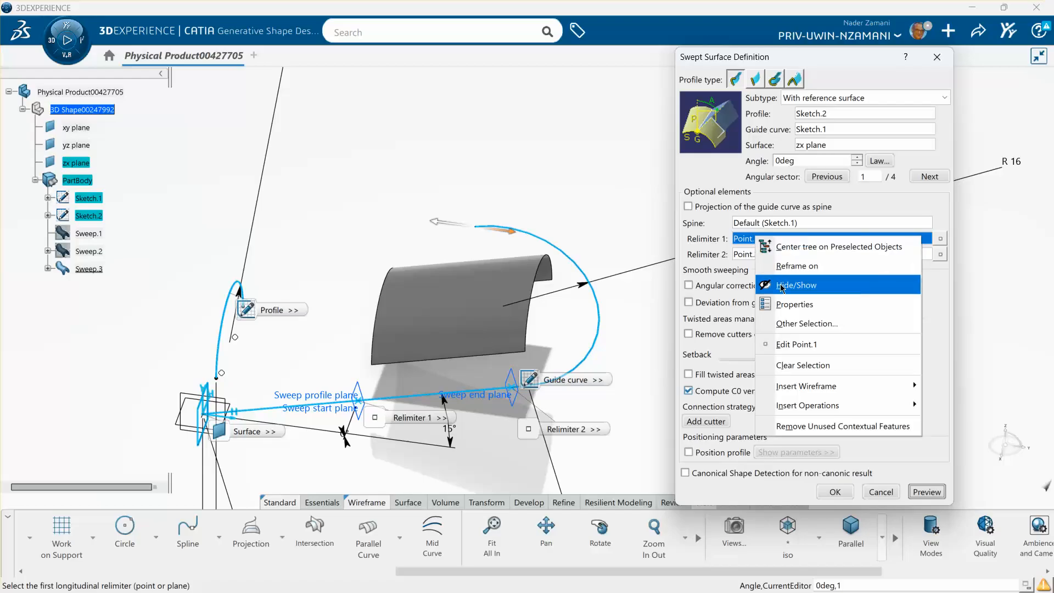
click(794, 365)
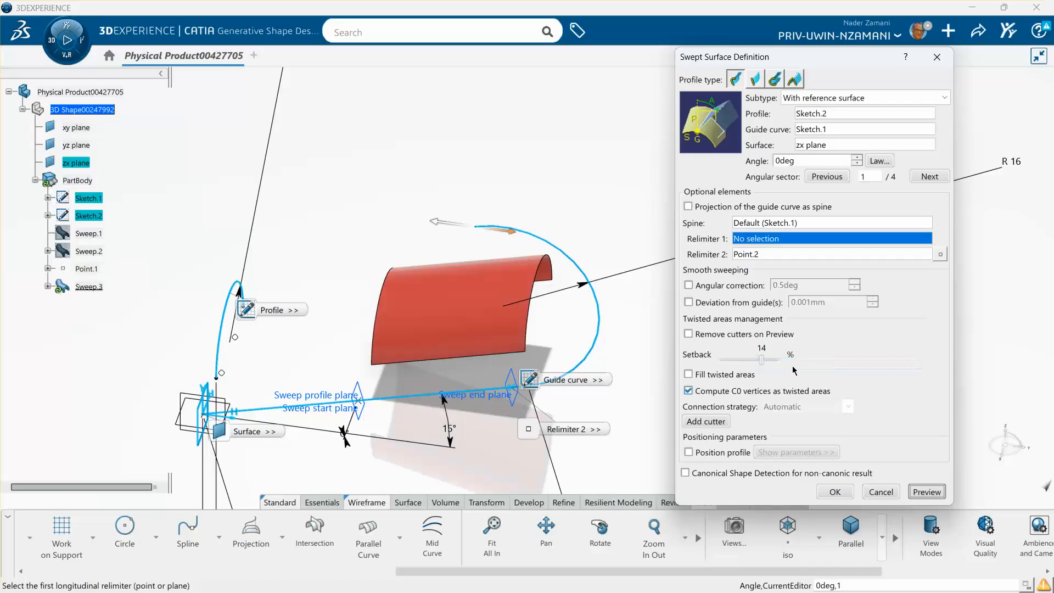
click(781, 255)
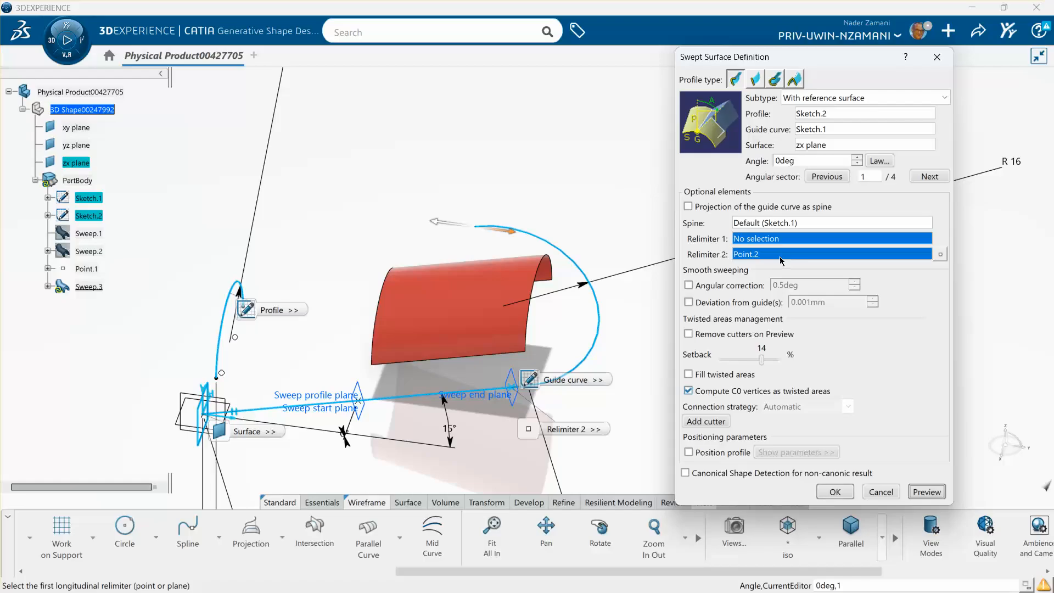
right_click(780, 257)
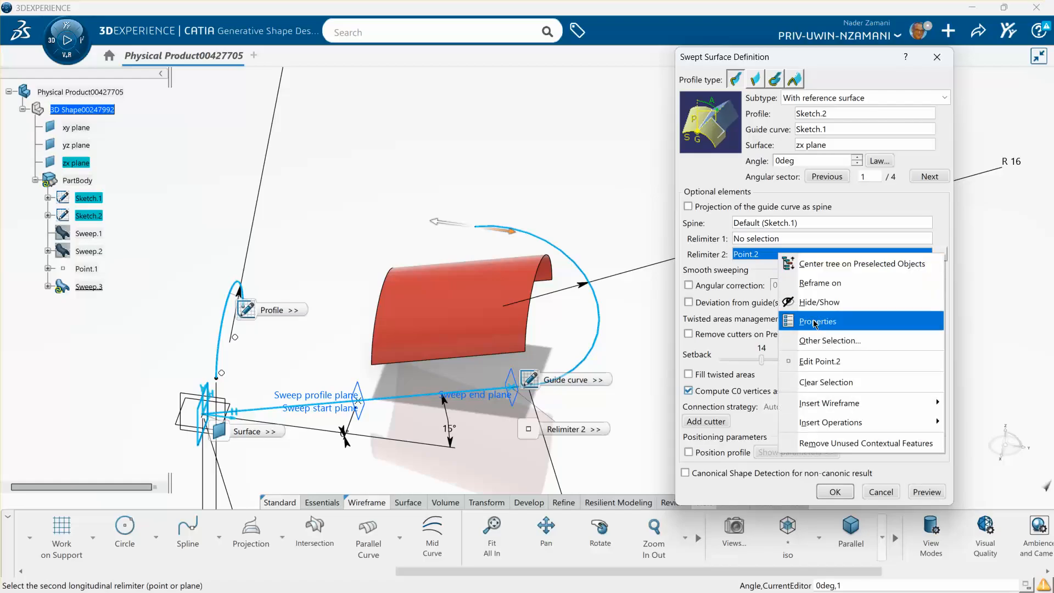
click(819, 382)
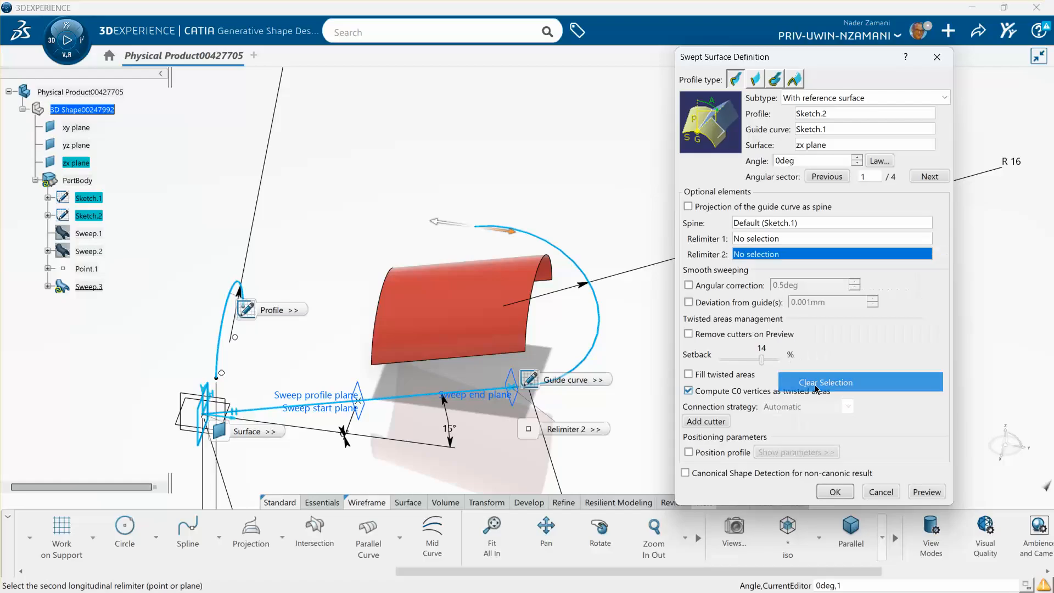
click(927, 493)
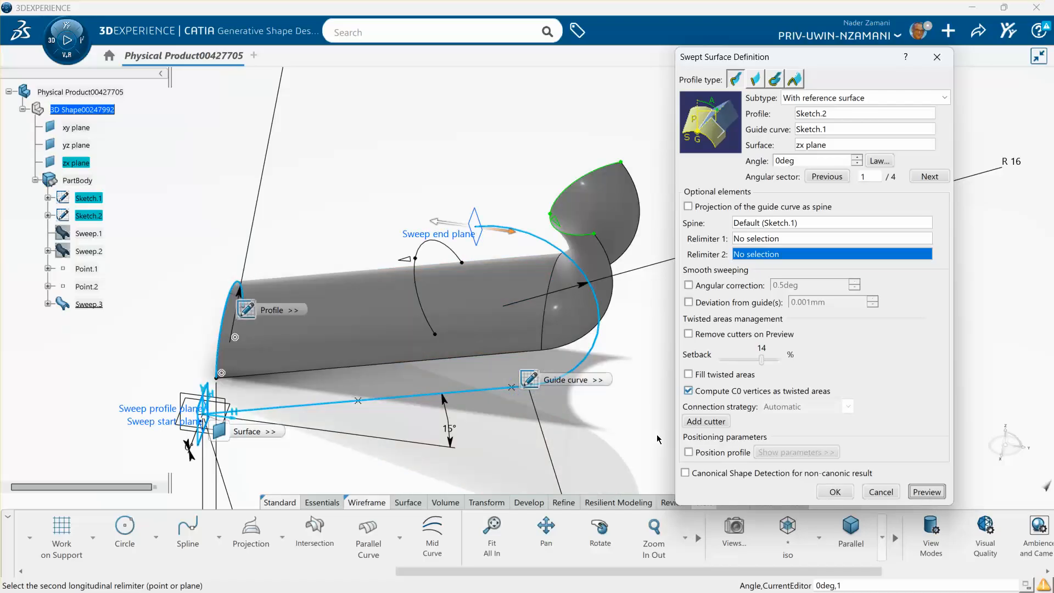
click(837, 493)
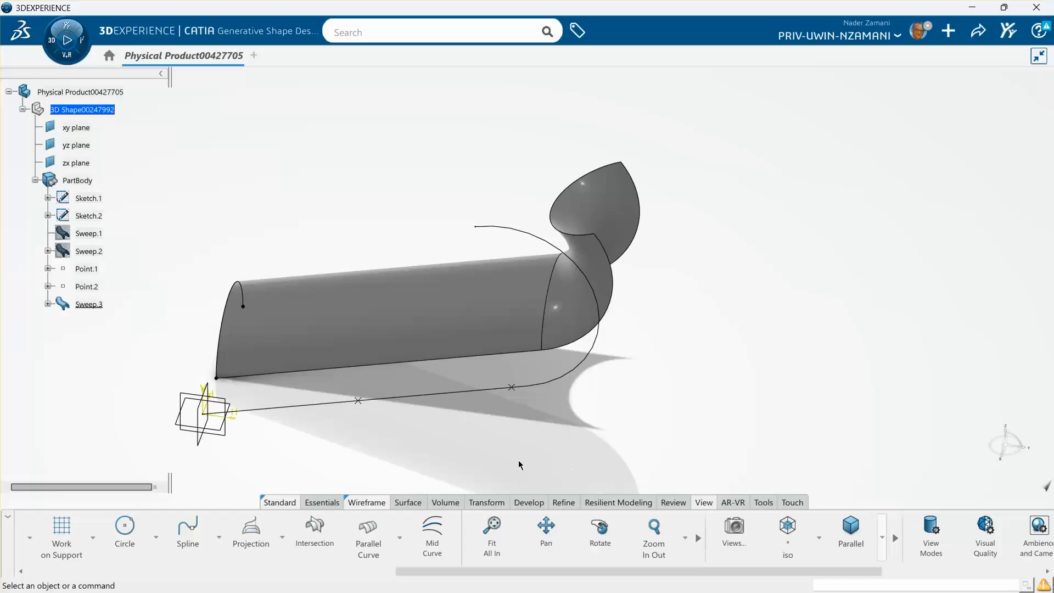
Extrude the Sketch.1 guide curve symmetrically, 100 mm to each side
middle_drag(523, 471, 393, 440)
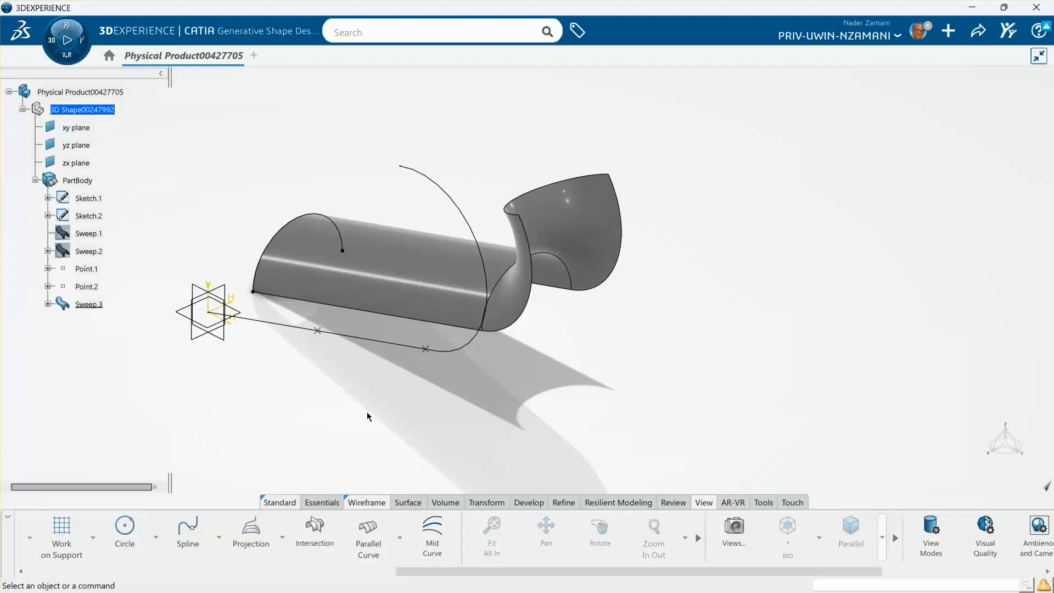
click(410, 504)
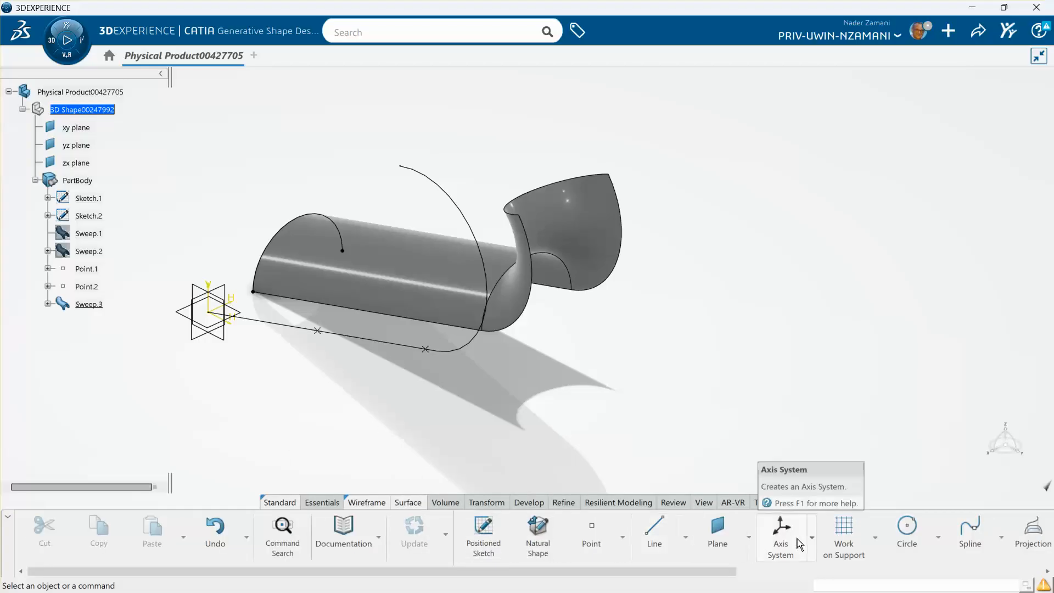
scroll(798, 540, down, 2)
scroll(800, 545, down, 5)
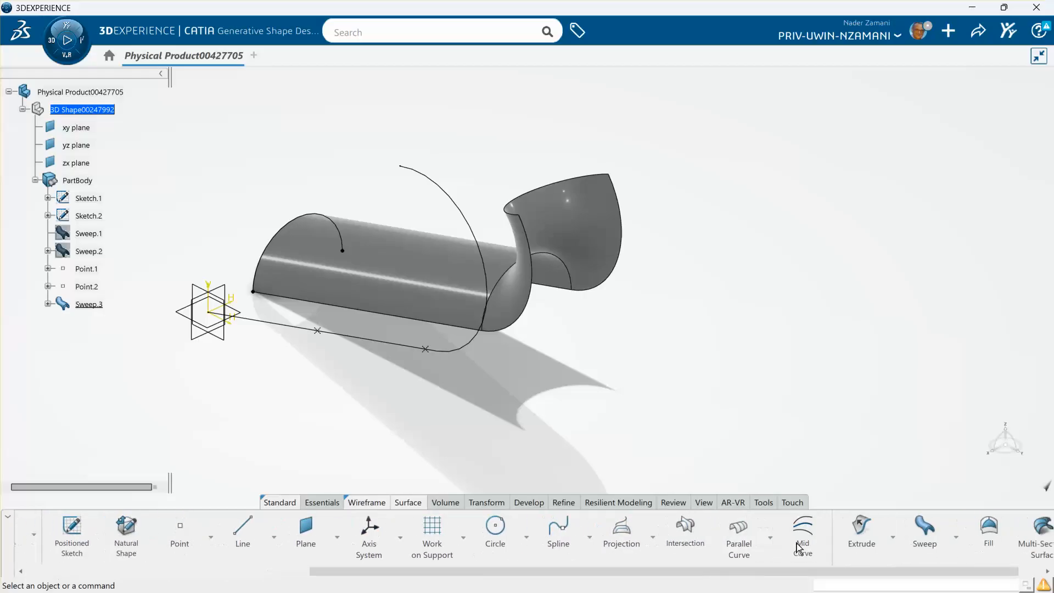
click(861, 530)
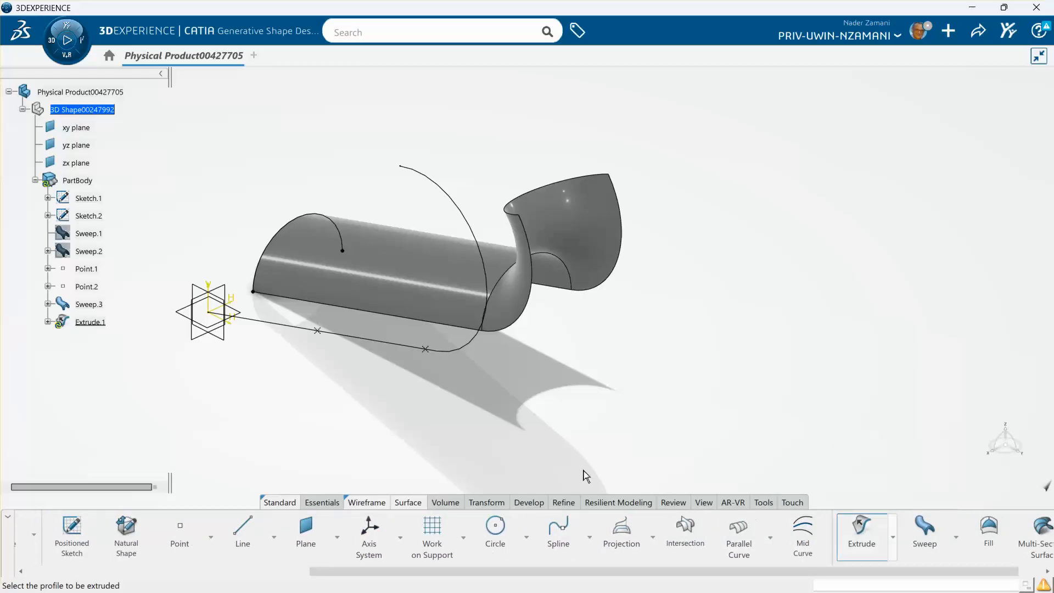
click(398, 346)
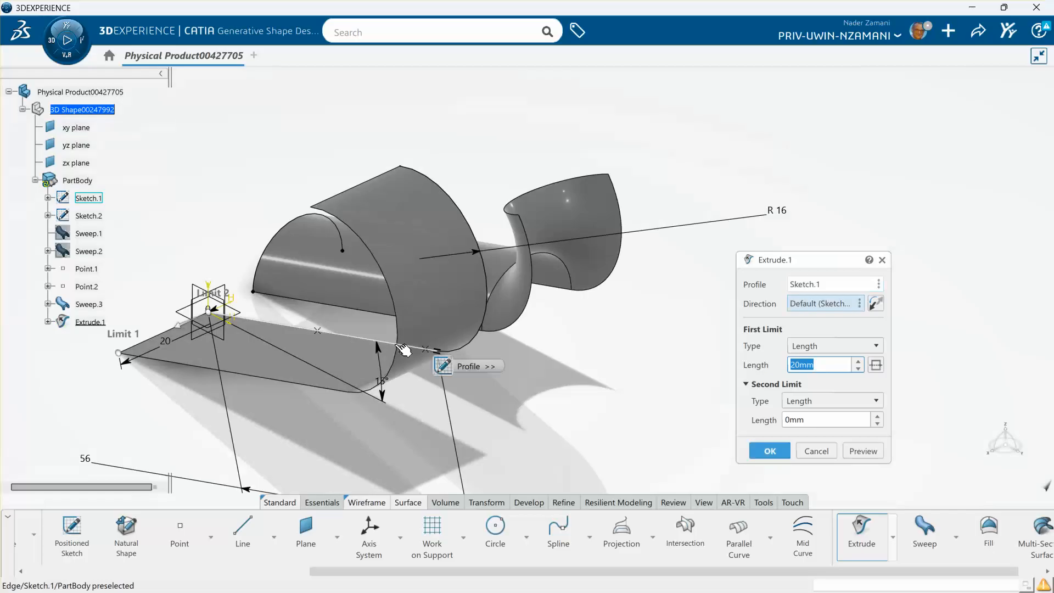
click(876, 365)
middle_drag(695, 364, 602, 382)
drag(831, 362, 734, 369)
text(1)
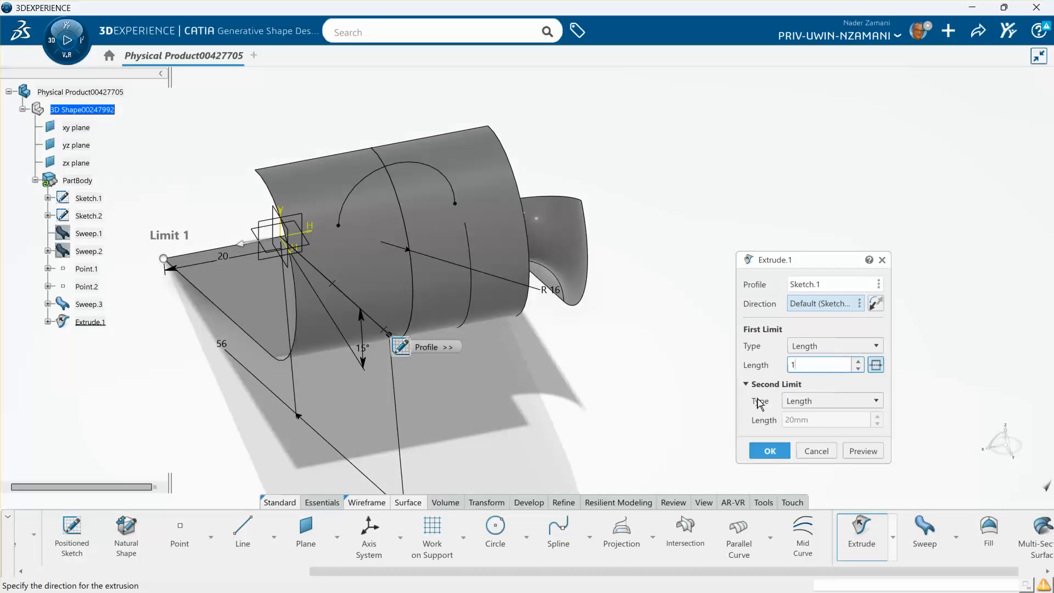
text(00)
click(770, 451)
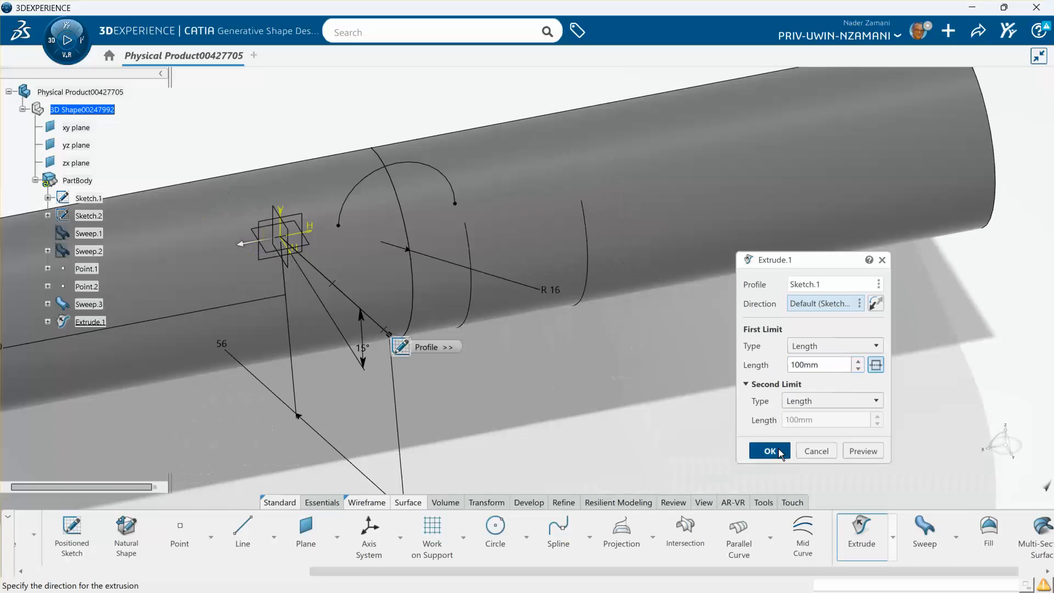
Edit the extruded guide surface, set its symmetric length to 30 mm per side and preview it before accepting
middle_drag(683, 393, 686, 456)
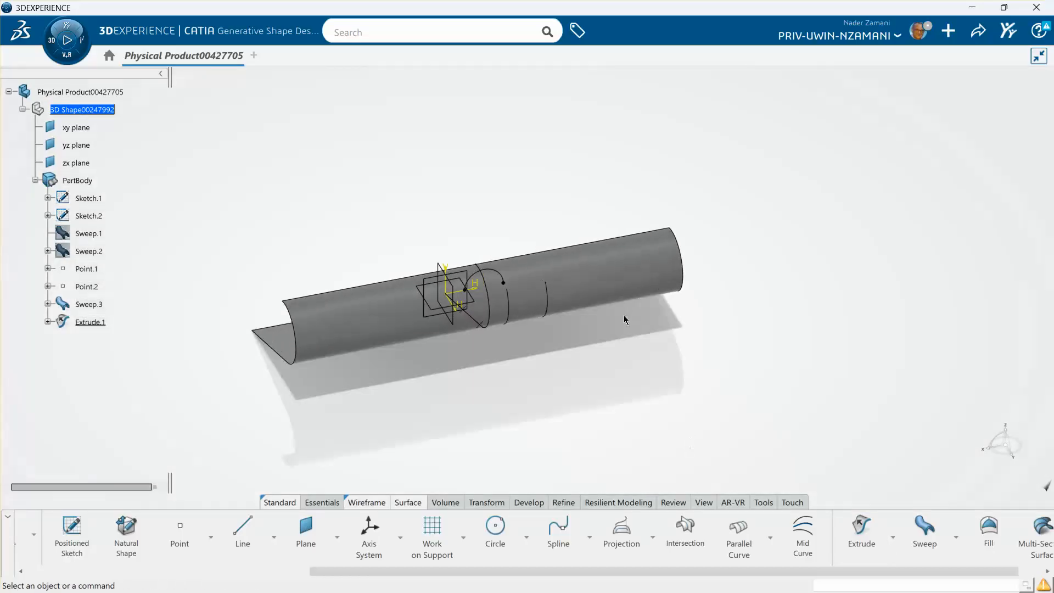
click(614, 287)
double_click(620, 291)
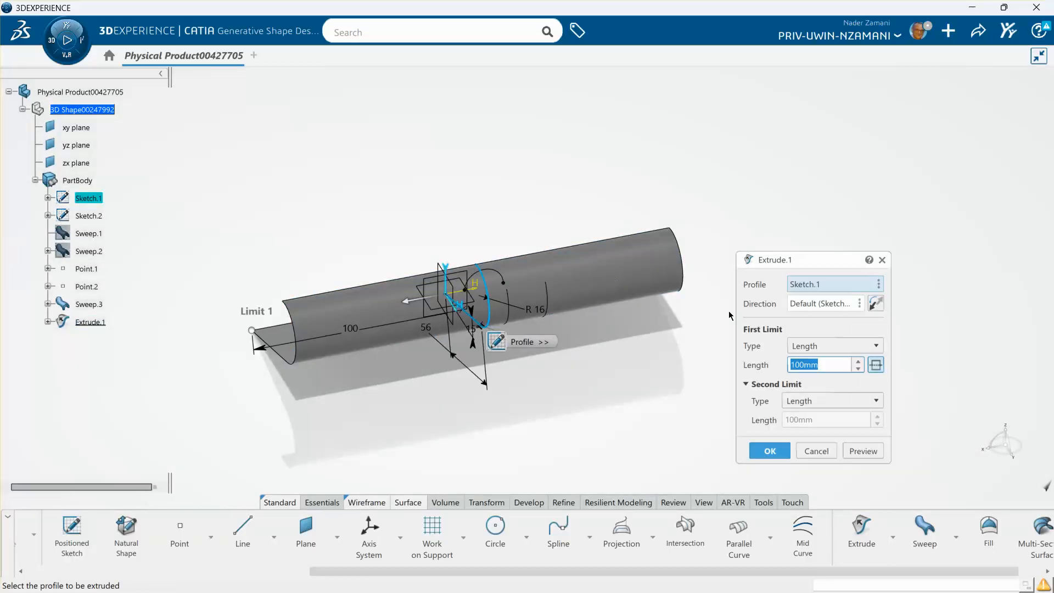
click(811, 364)
drag(811, 364, 750, 371)
text(30)
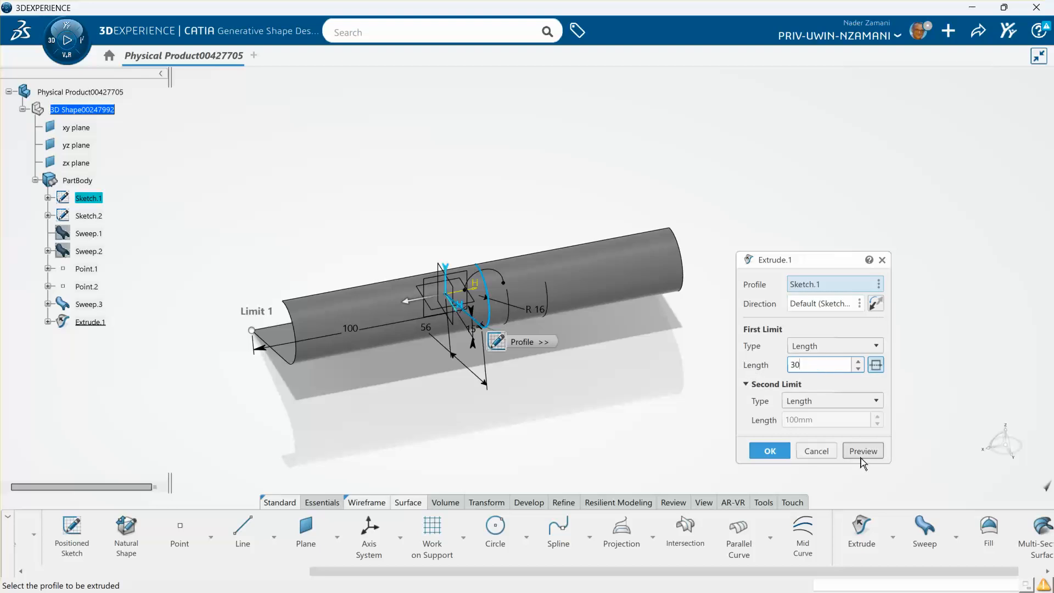
click(863, 451)
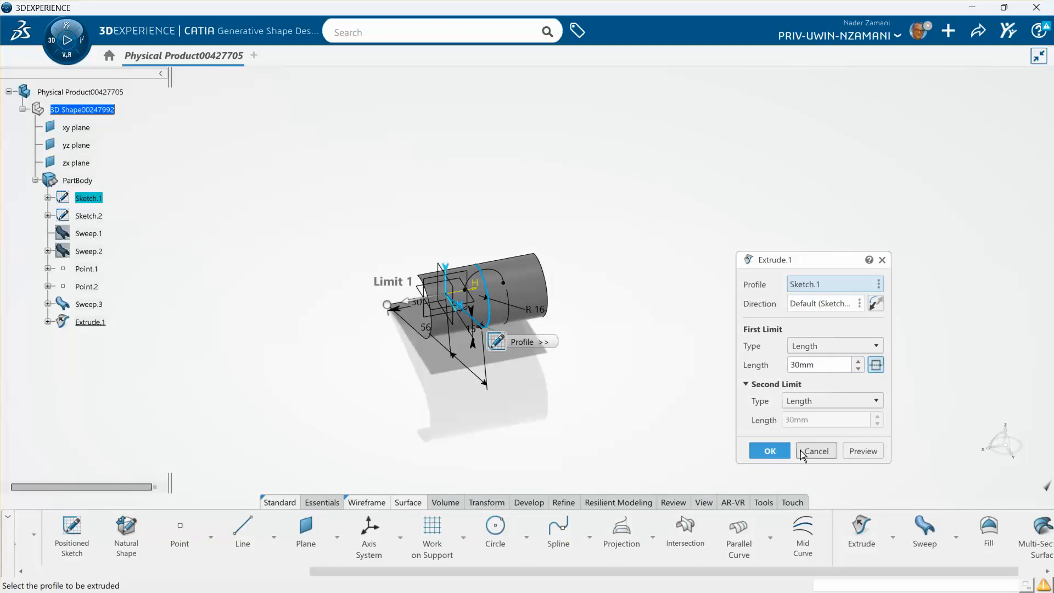
click(770, 452)
Hide the Sweep.3 surface so only the extruded guide surface and the sketches stay displayed
middle_drag(607, 403, 632, 333)
middle_drag(193, 217, 226, 194)
right_click(92, 305)
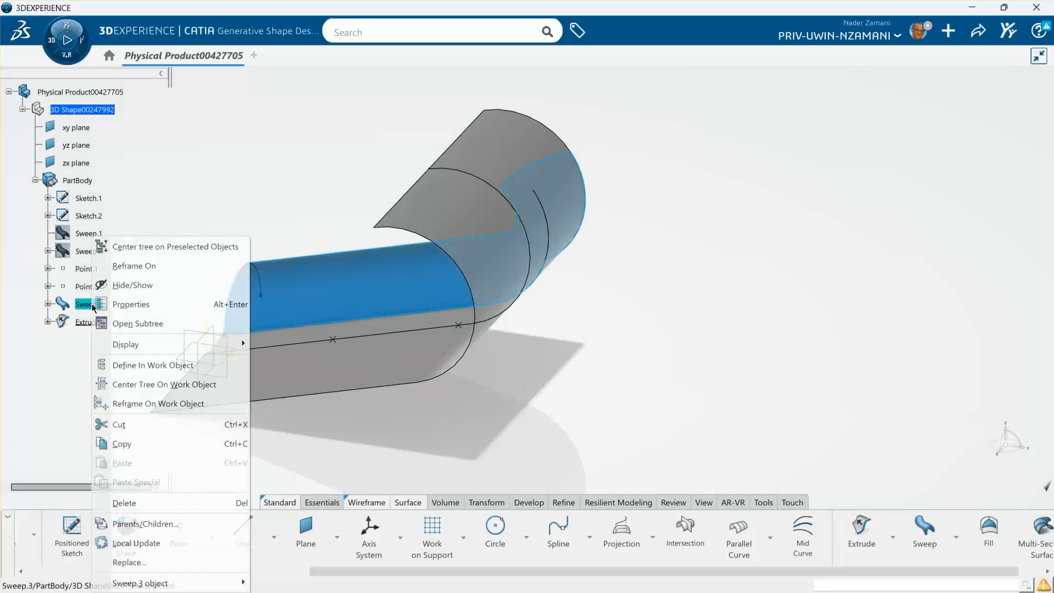
click(120, 297)
middle_drag(213, 437, 205, 389)
middle_drag(639, 322, 663, 367)
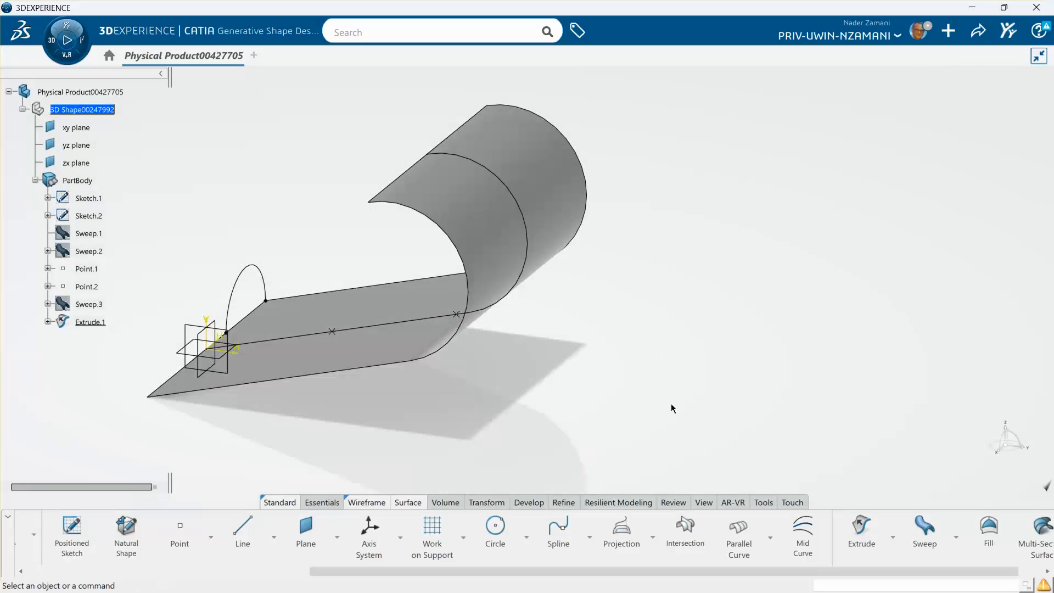
Sweep the Sketch.2 half-circle along Sketch.1 with Extrude.1 as the reference surface, and preview it before accepting
click(925, 528)
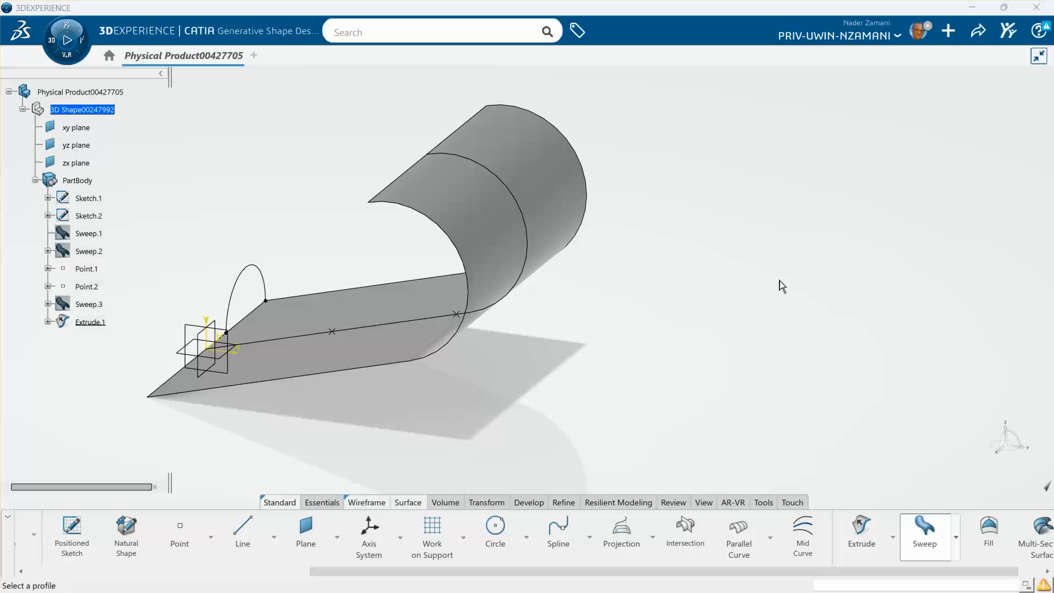
click(262, 269)
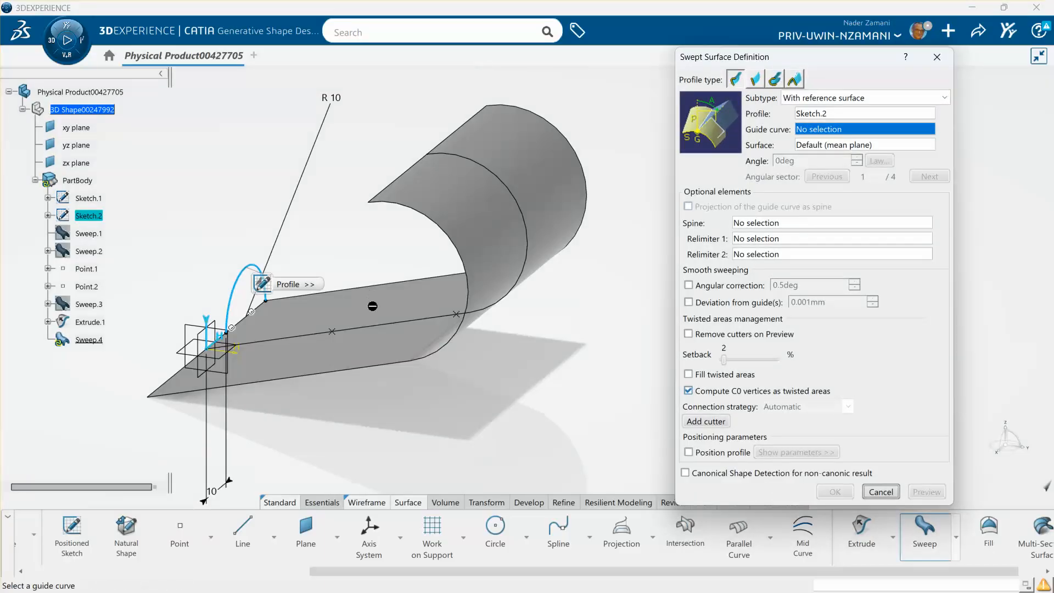
click(373, 325)
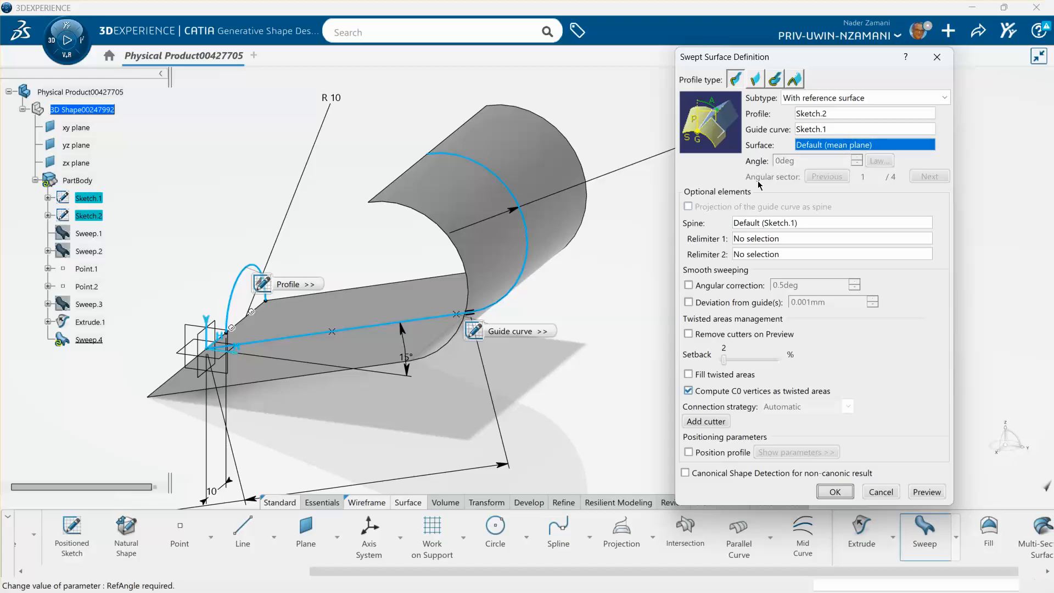
click(388, 309)
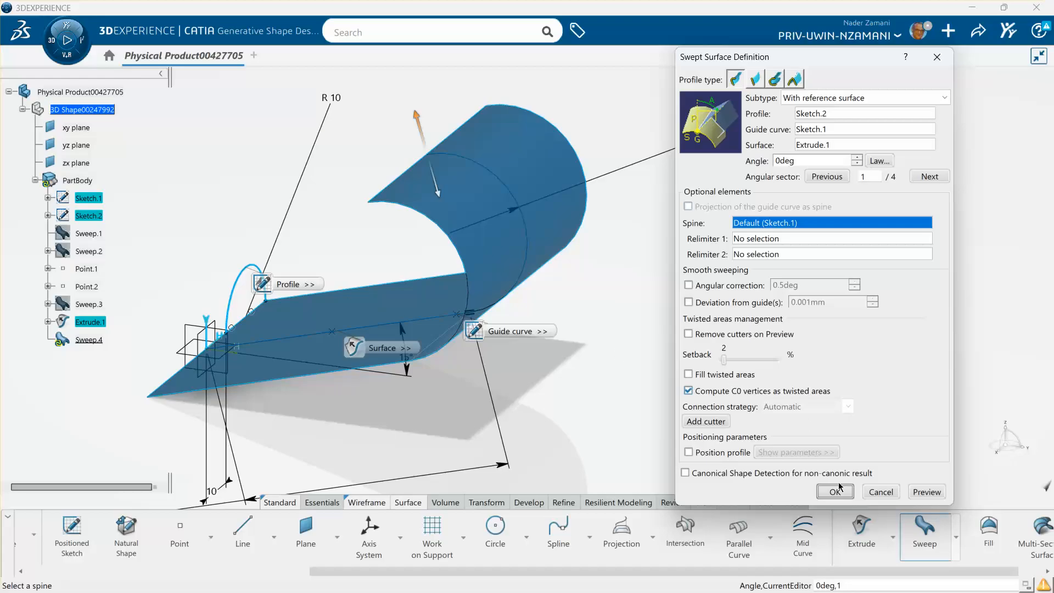
click(919, 492)
middle_drag(636, 435, 724, 325)
middle_drag(612, 308, 590, 351)
click(836, 492)
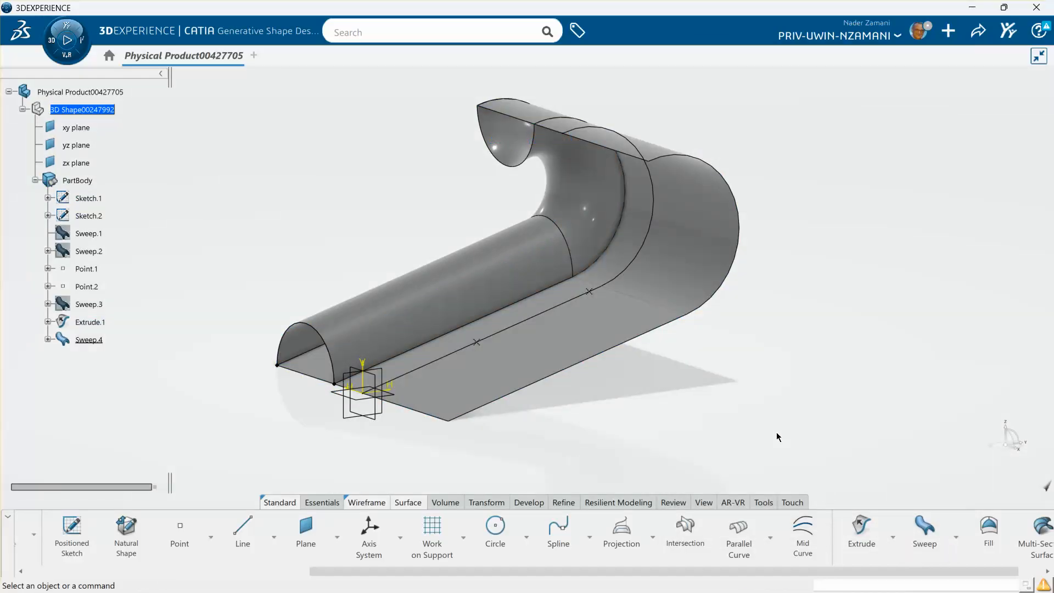
Hide the Sweep.4 surface
right_click(92, 343)
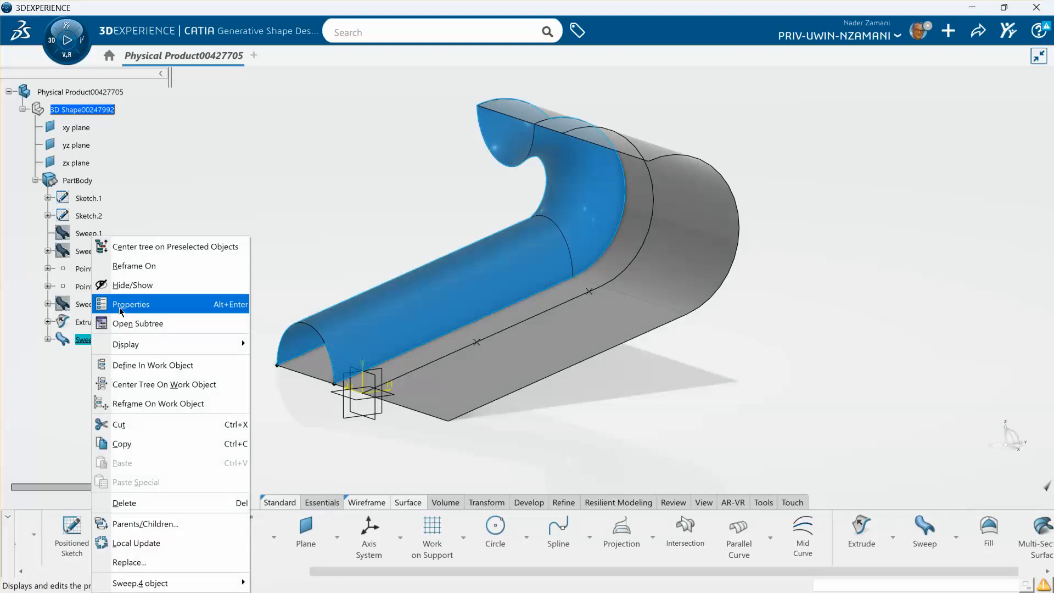
click(129, 288)
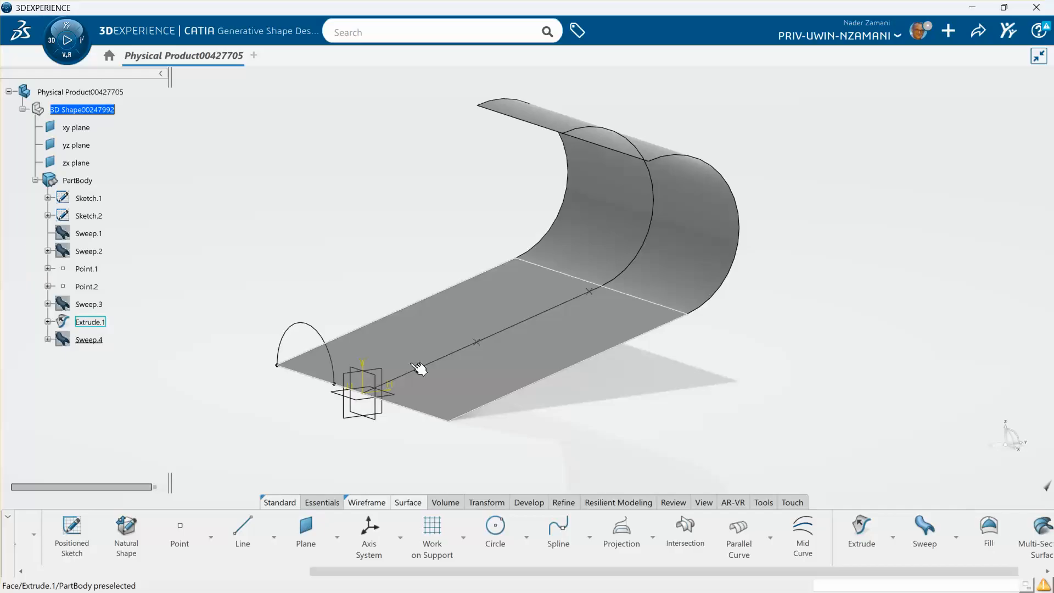
middle_drag(615, 399, 269, 270)
Sketch a wavy four-point spline on the yz plane, from above the origin across the guide curve to about 100 mm away horizontally
click(201, 329)
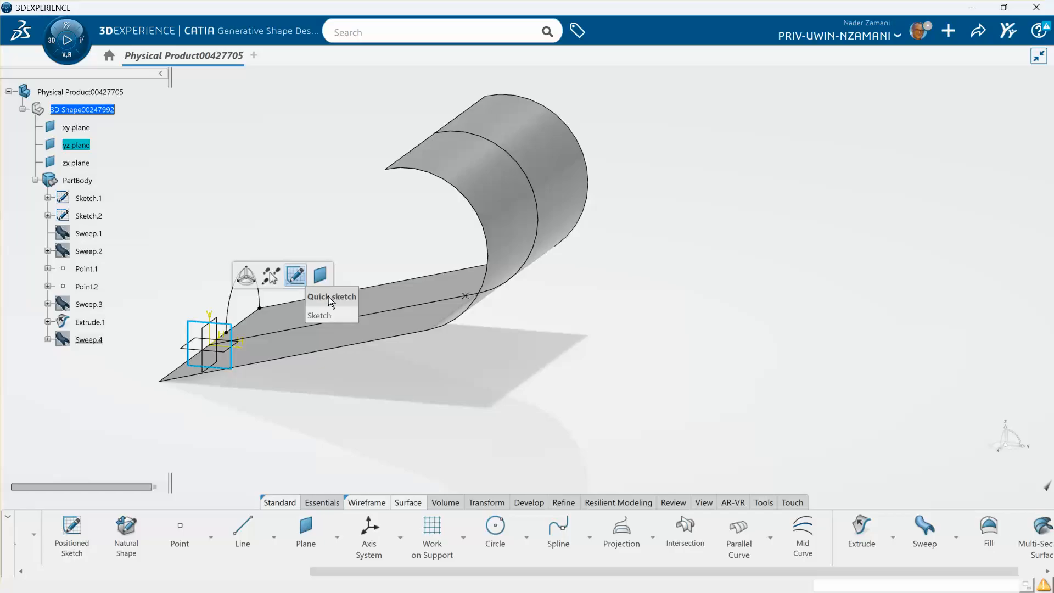
click(351, 315)
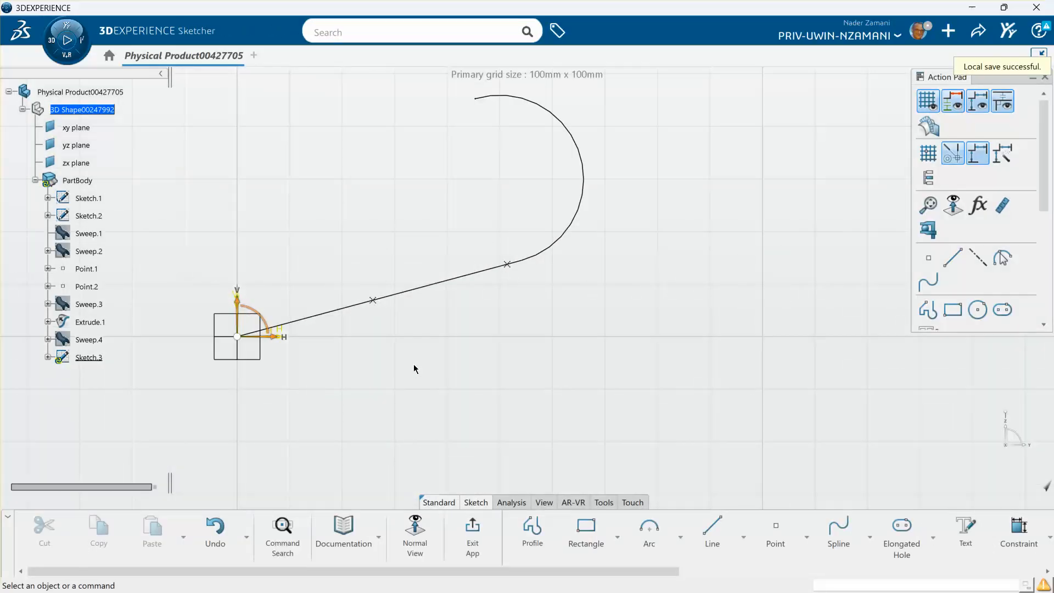
click(712, 533)
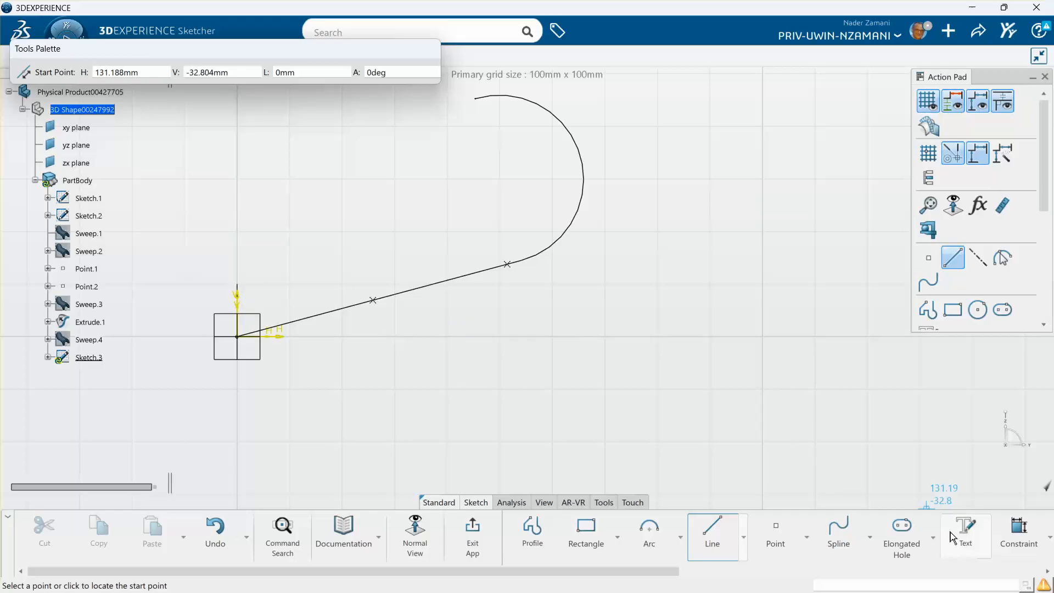
click(839, 532)
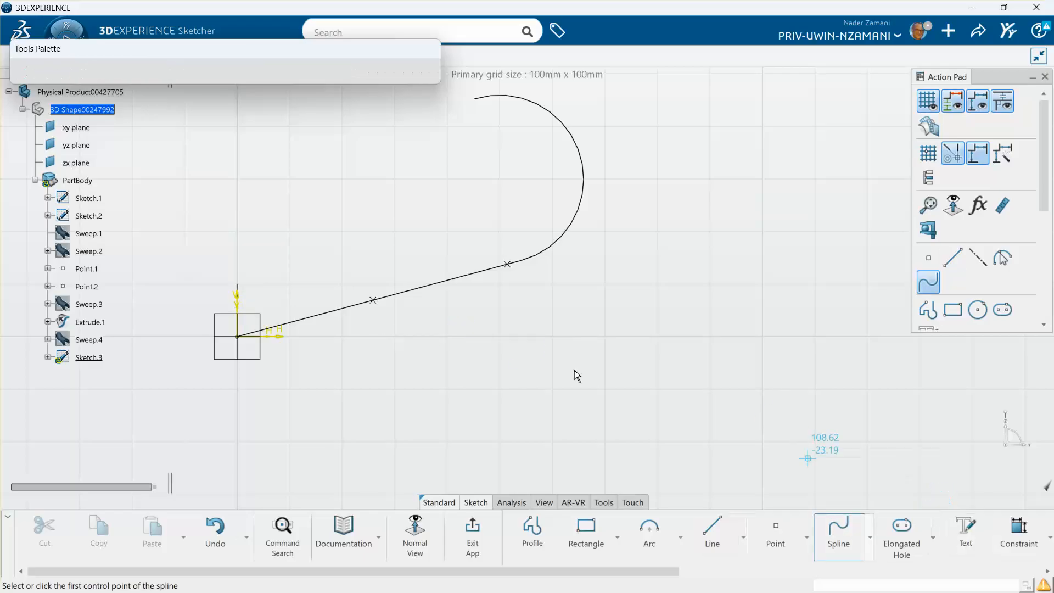
click(238, 276)
click(342, 242)
click(580, 254)
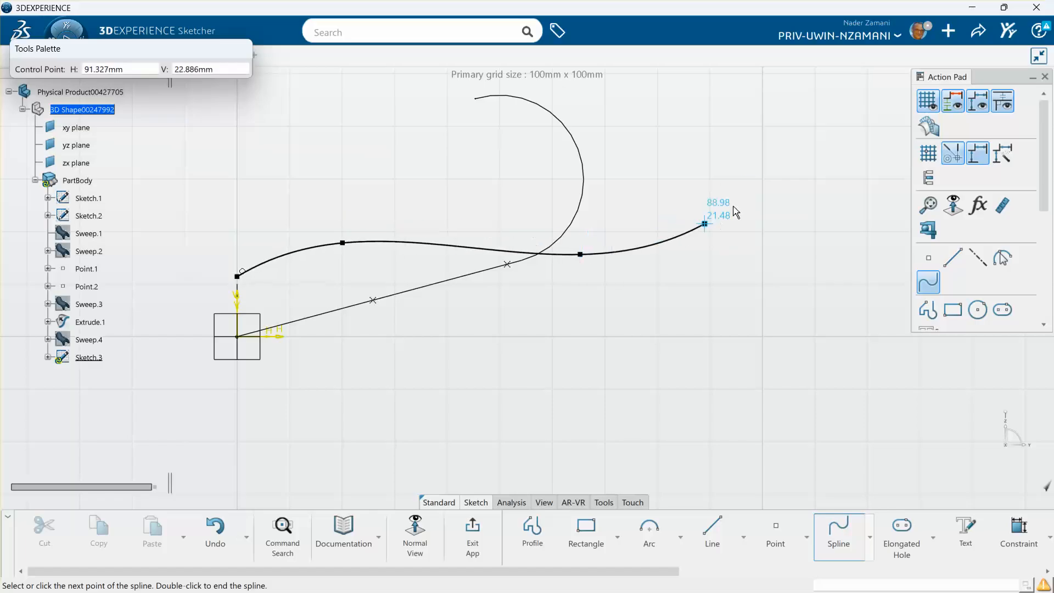
double_click(763, 183)
click(765, 184)
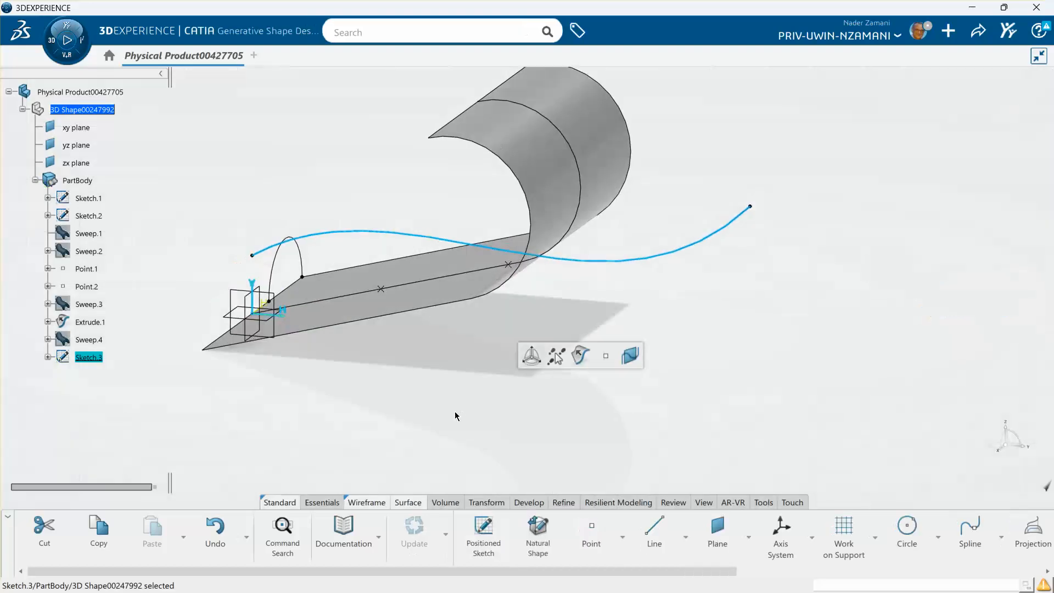
Extrude the spline sketch into a surface and make it symmetric with a length of 30 mm per side
click(580, 356)
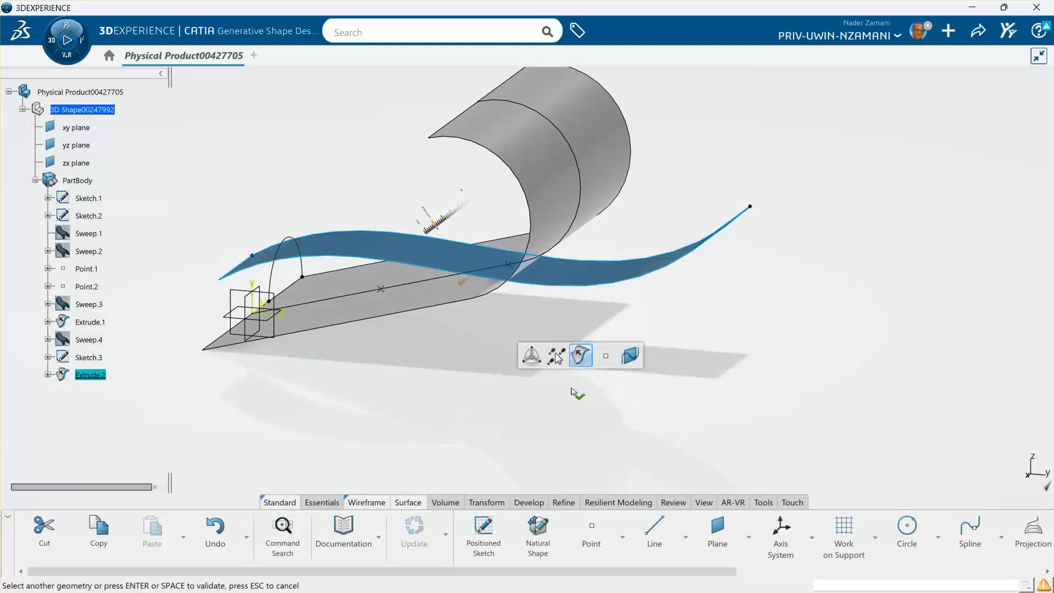
click(592, 387)
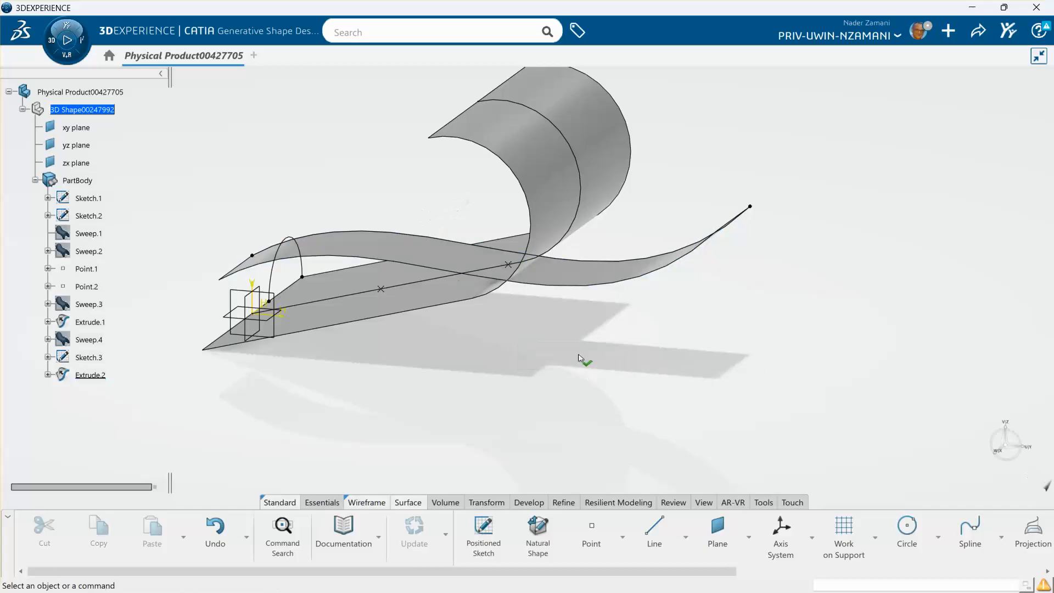
double_click(584, 284)
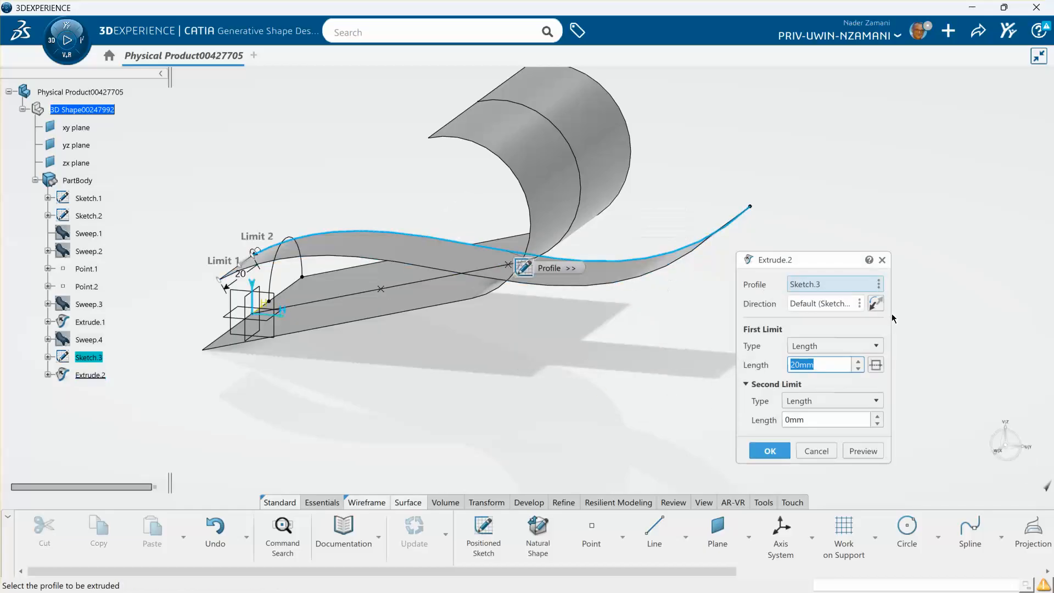
click(877, 367)
middle_drag(697, 373, 767, 360)
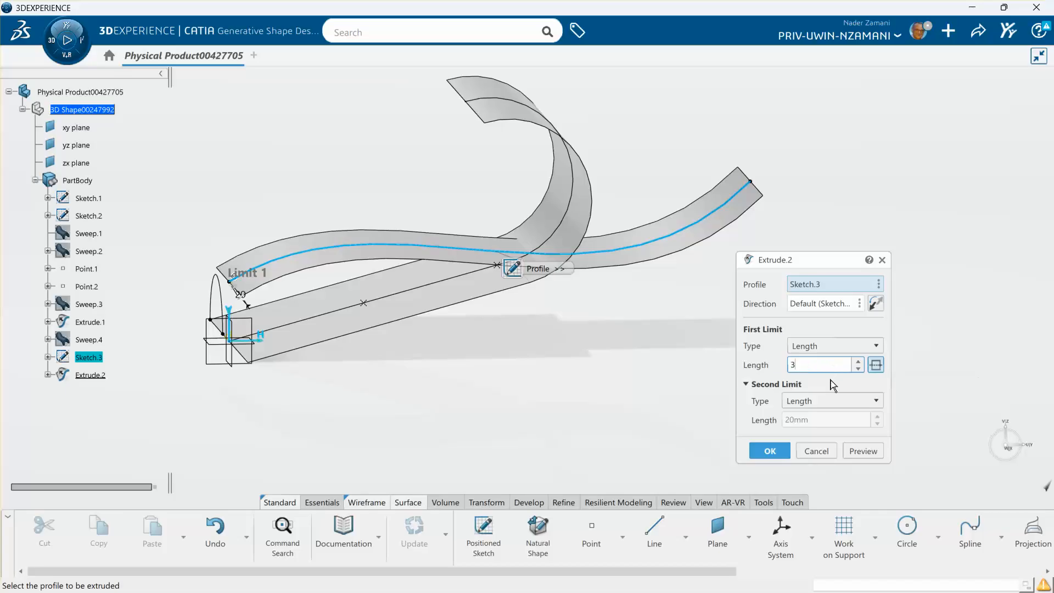
click(769, 451)
middle_drag(697, 487, 690, 414)
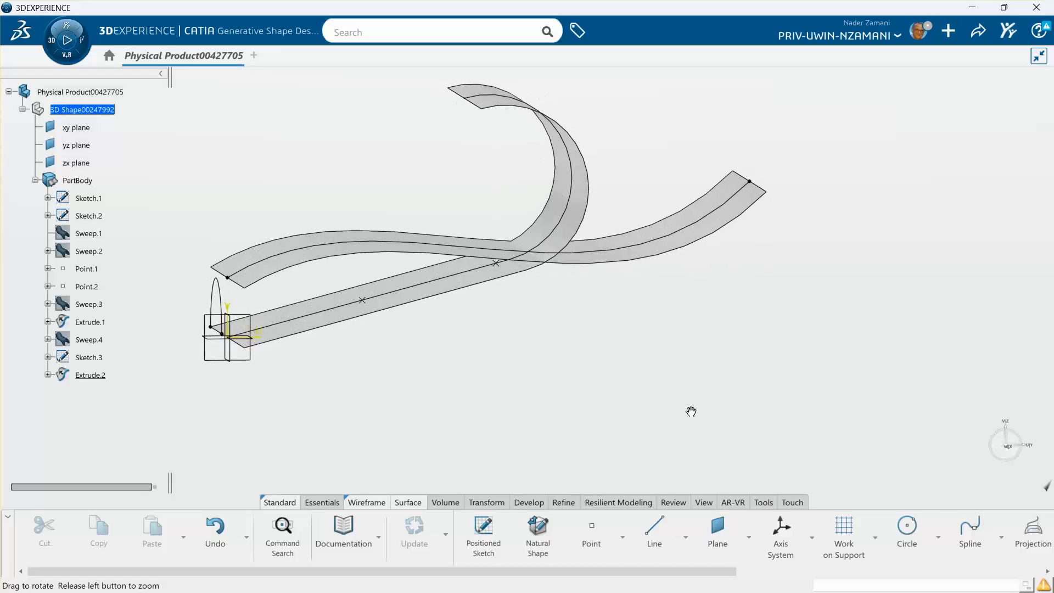
Hide the Extrude.1 reference surface
right_click(321, 306)
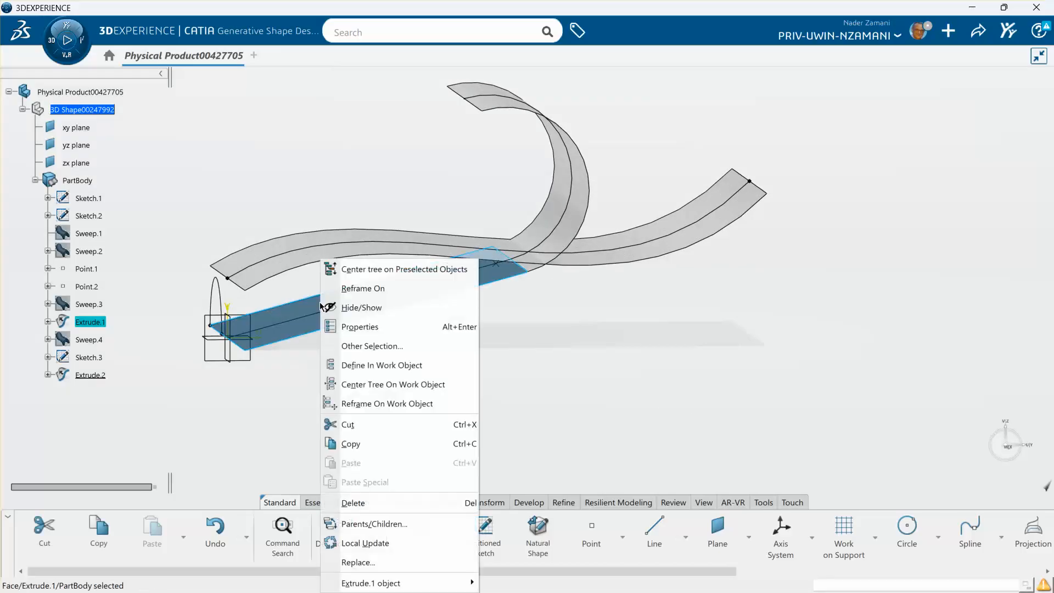
click(359, 309)
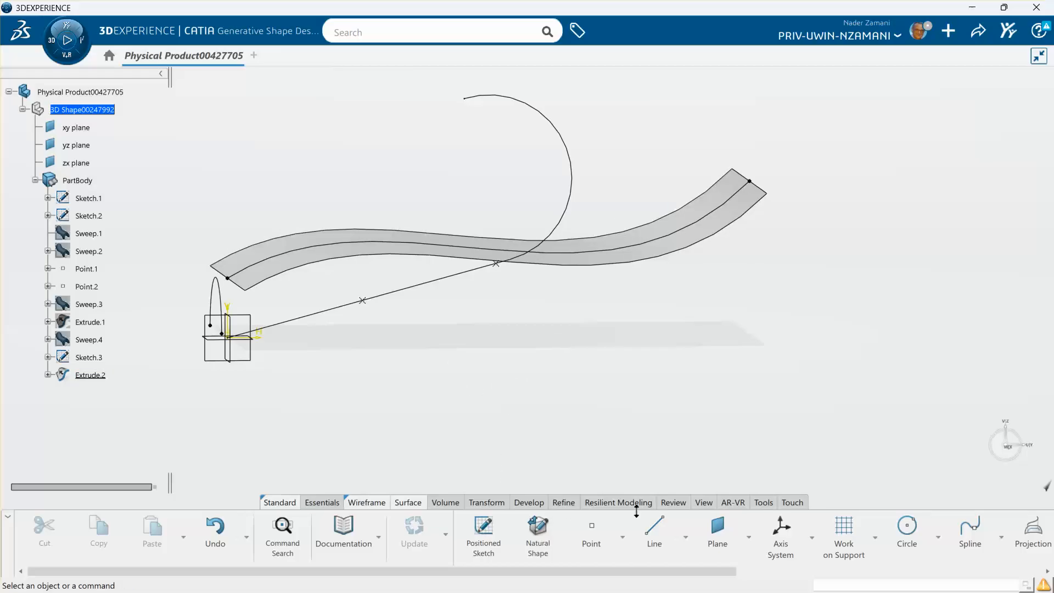
Try to sweep the Sketch.2 half-circle along Sketch.1 with Extrude.2 as the reference surface
click(410, 504)
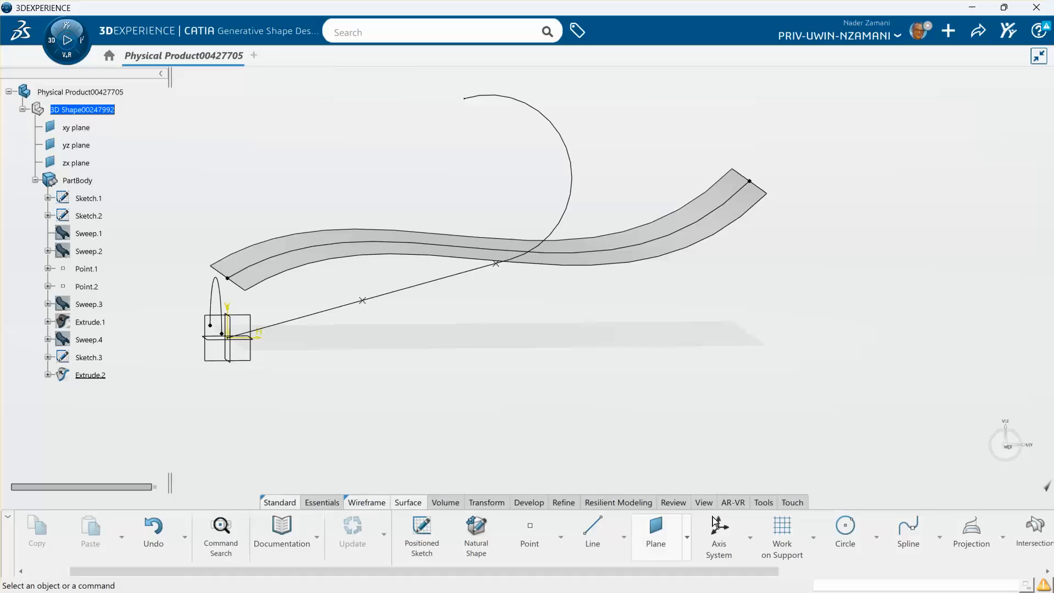
click(892, 527)
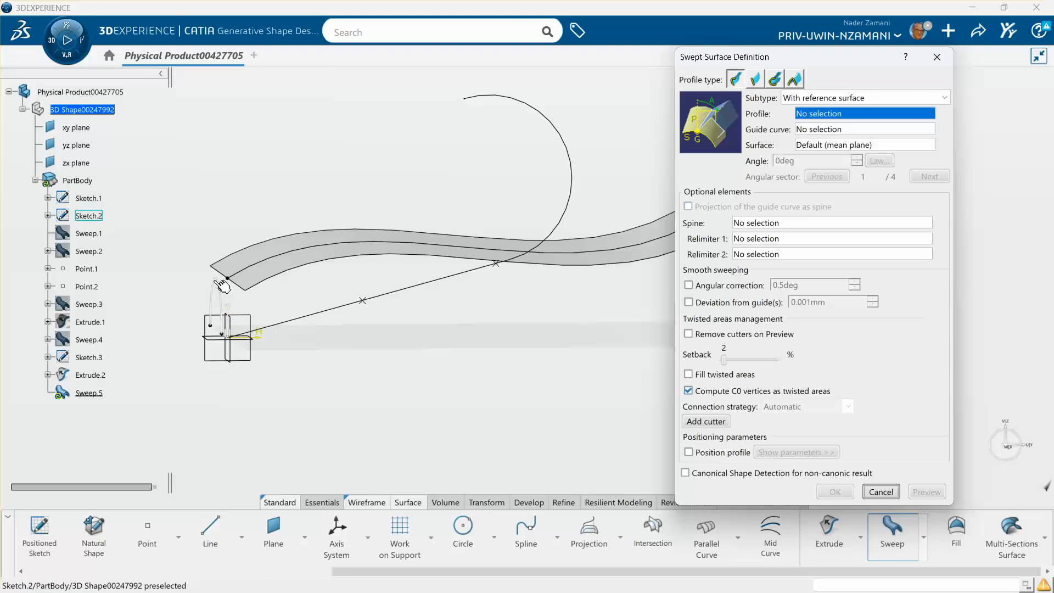
click(215, 288)
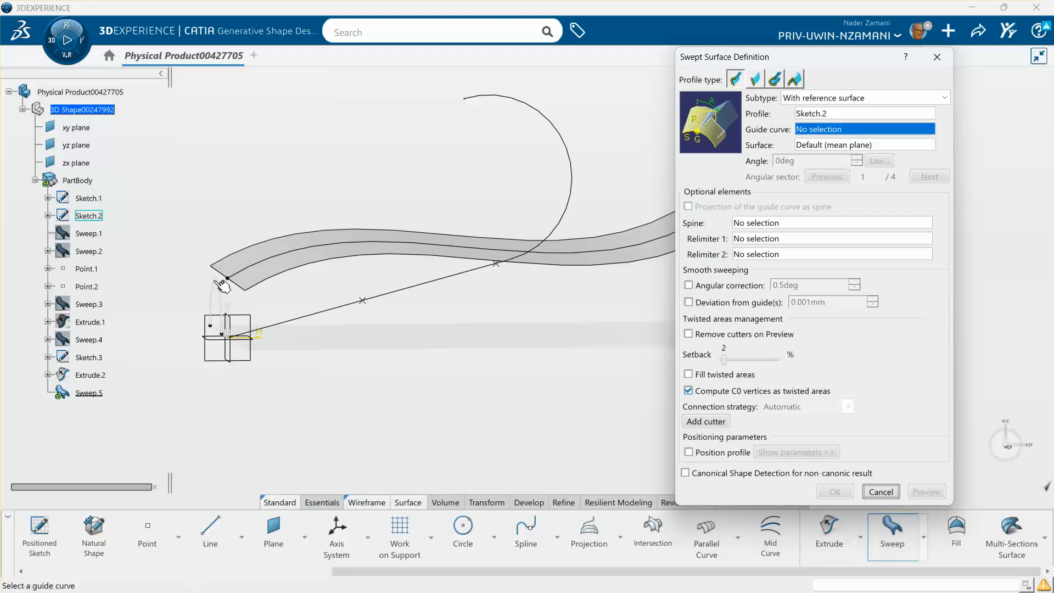
click(417, 300)
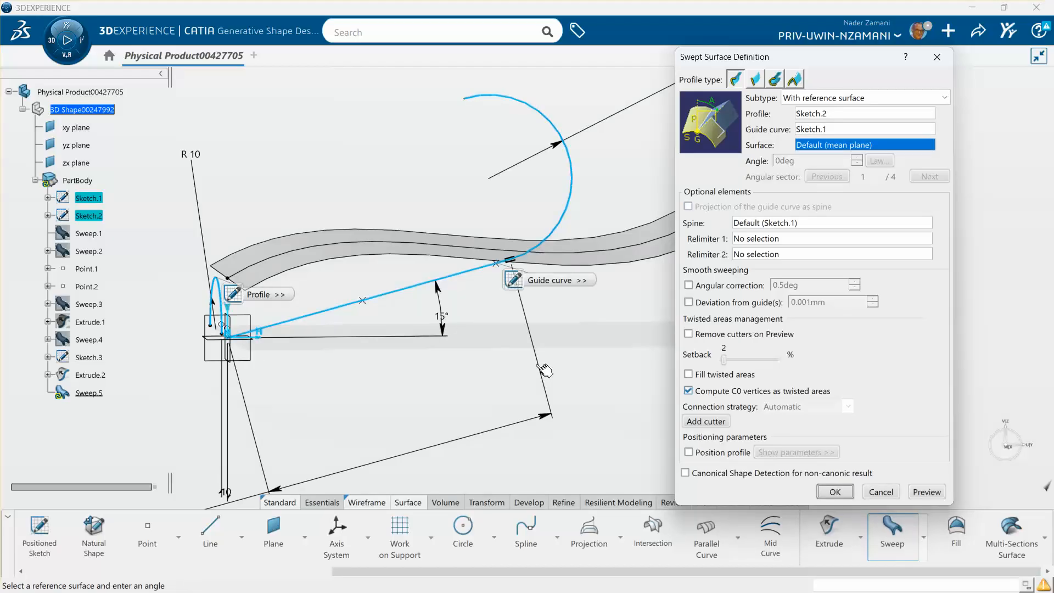
middle_drag(568, 346, 549, 395)
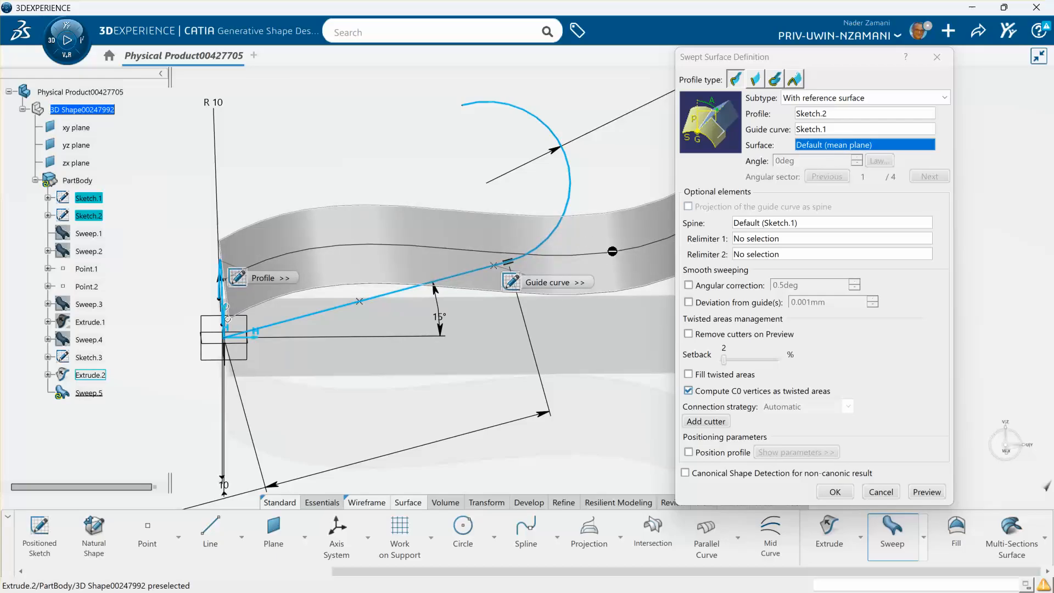
click(597, 241)
click(927, 493)
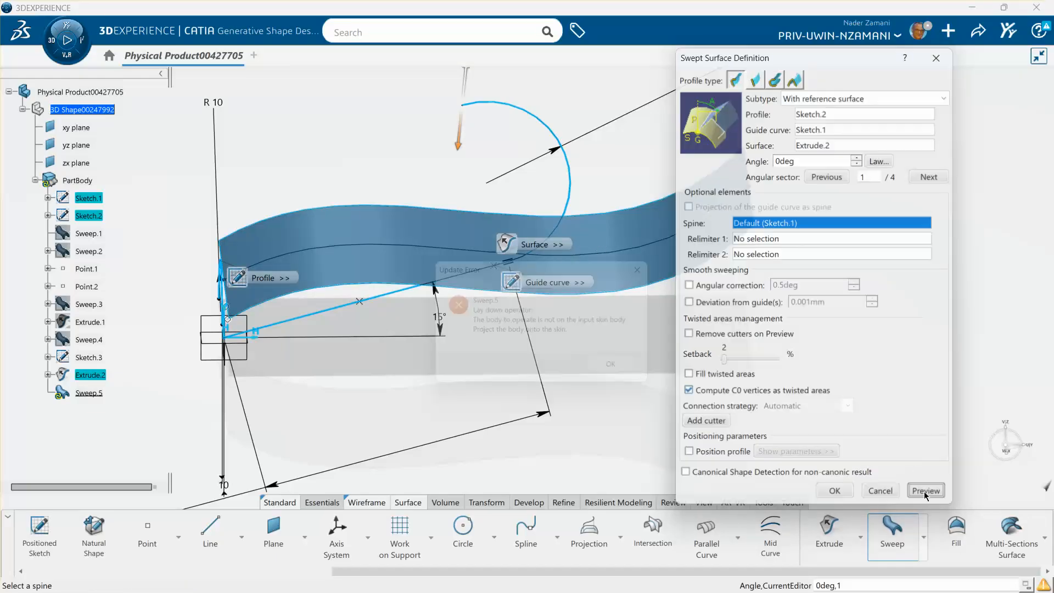
click(612, 365)
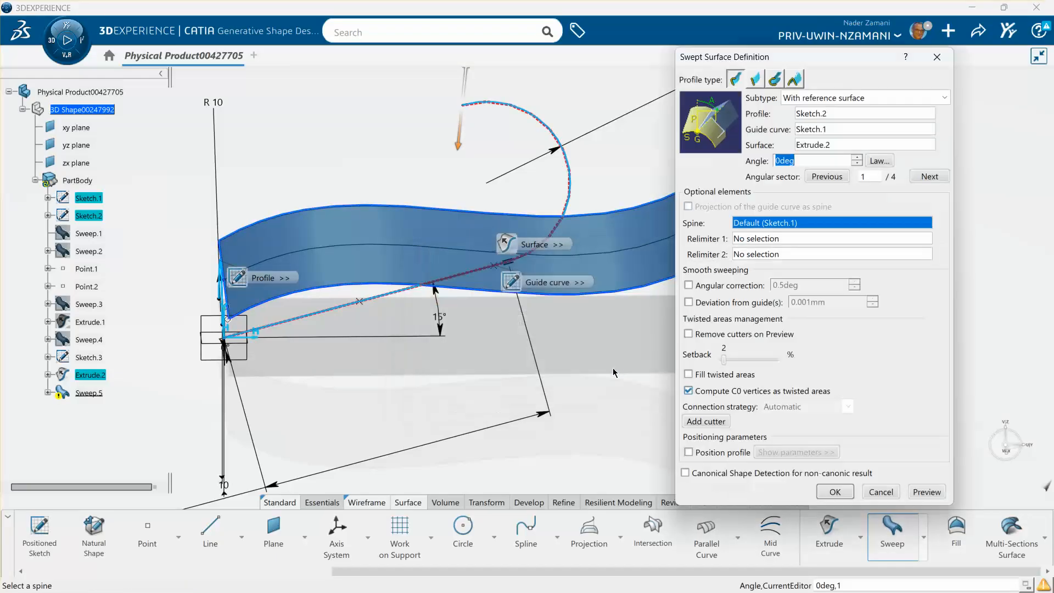
middle_drag(600, 364, 579, 378)
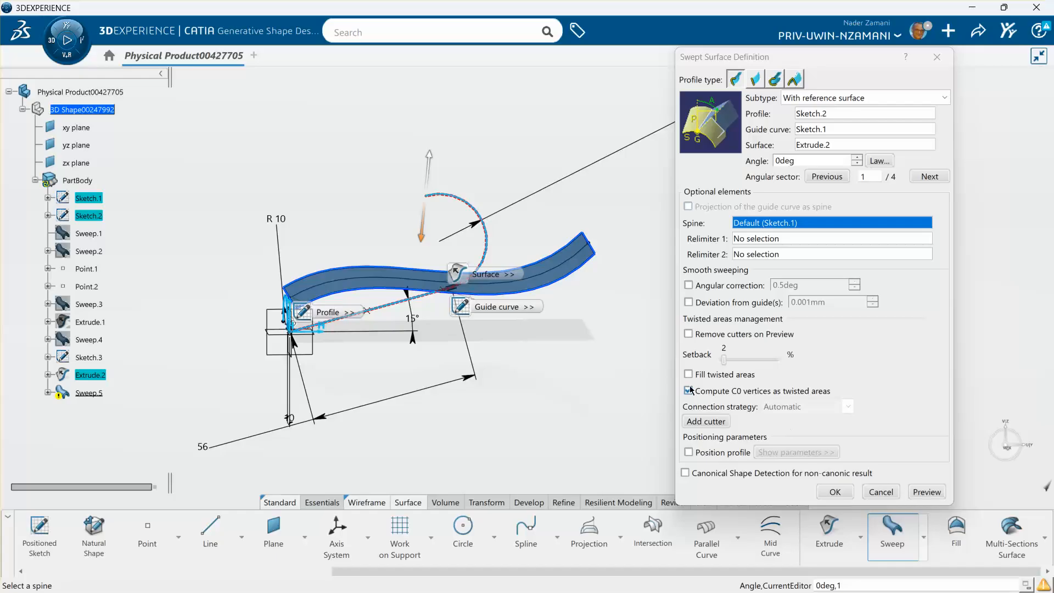
click(835, 492)
click(622, 371)
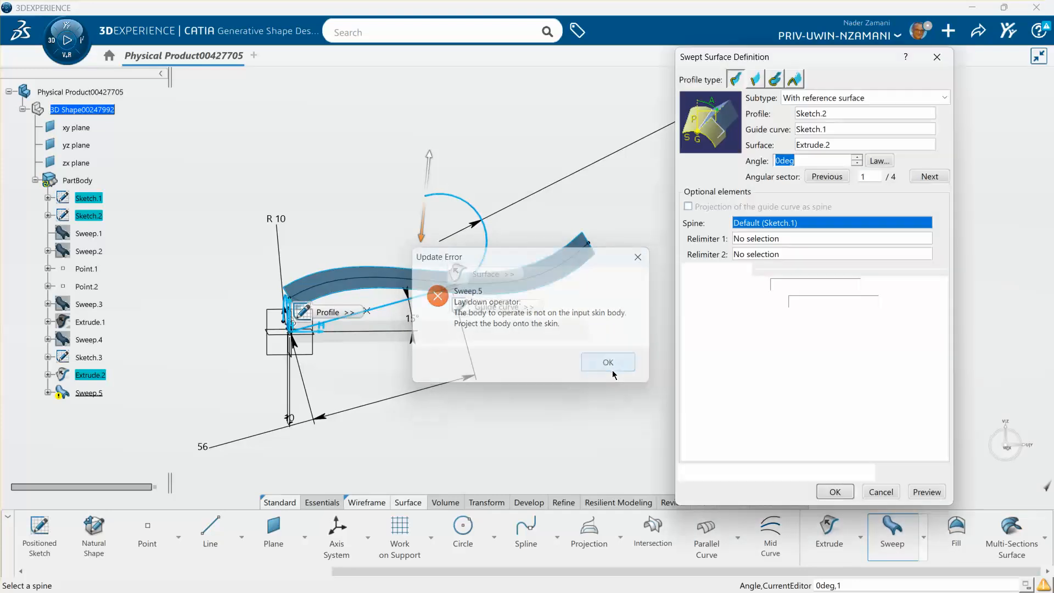
key(Escape)
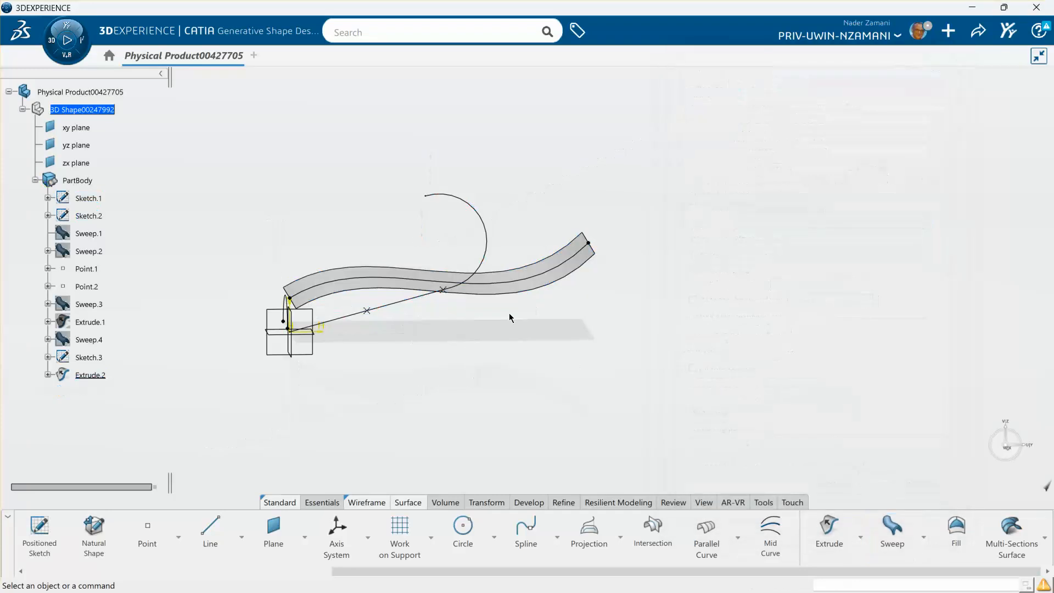
Reshape the Sketch.3 spline by moving its far end point to about (167, 37) mm and raising the third control point into a gentle arc
click(96, 358)
double_click(97, 358)
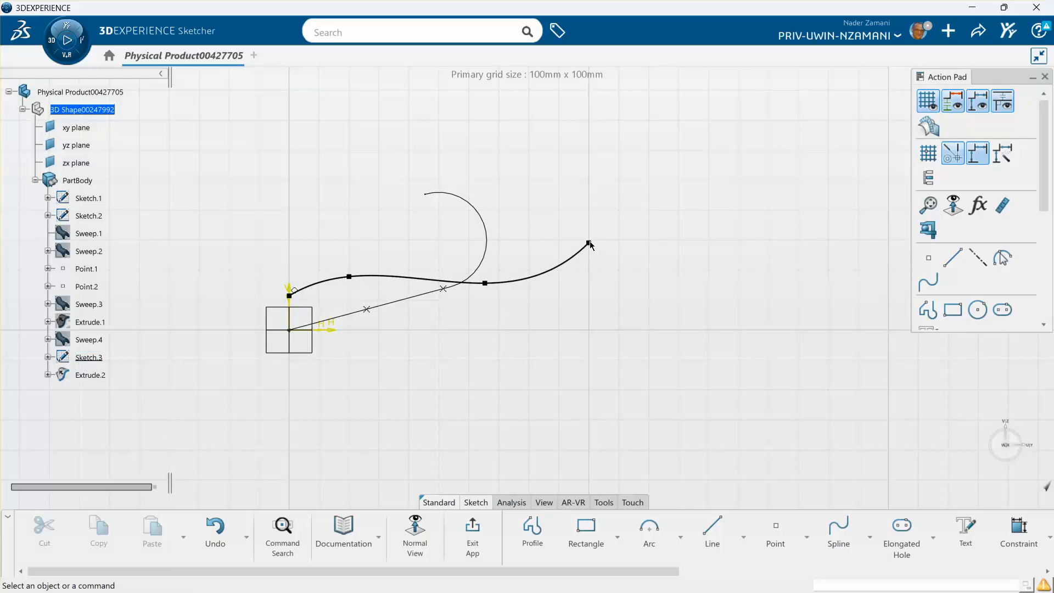
drag(601, 242, 762, 243)
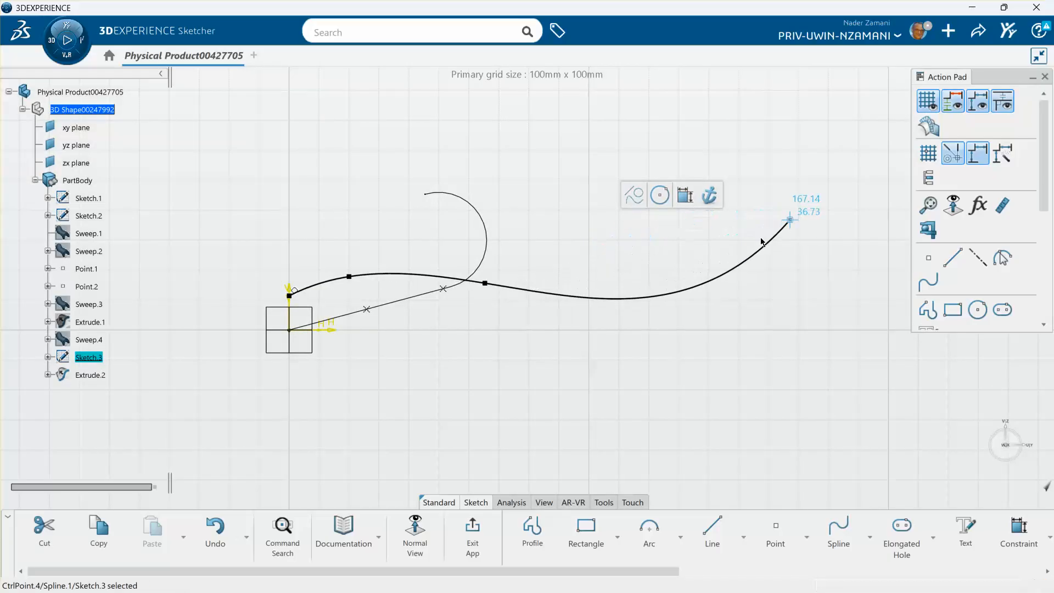
drag(487, 284, 486, 246)
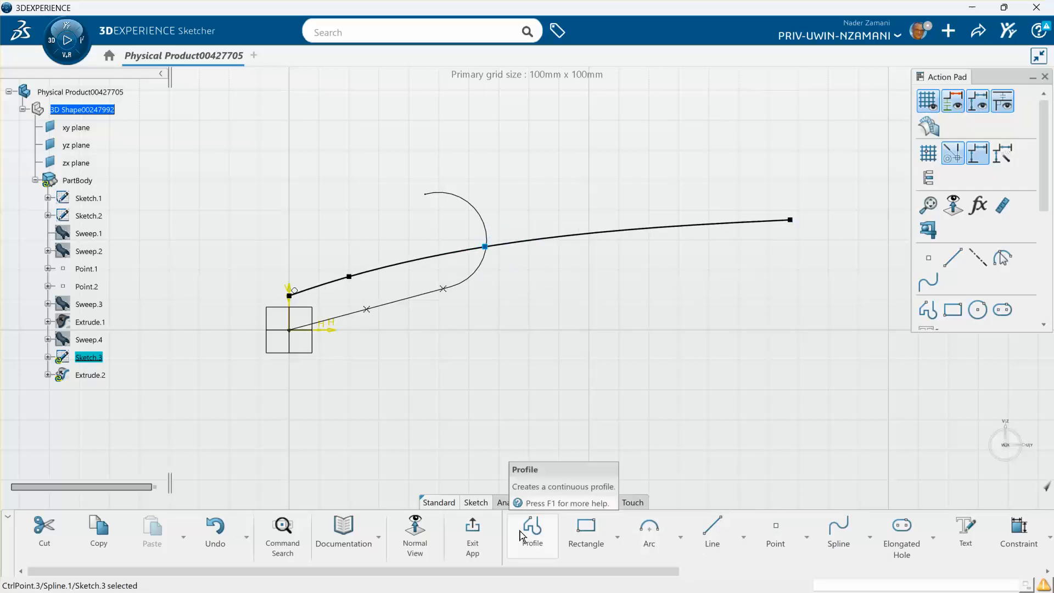
click(477, 527)
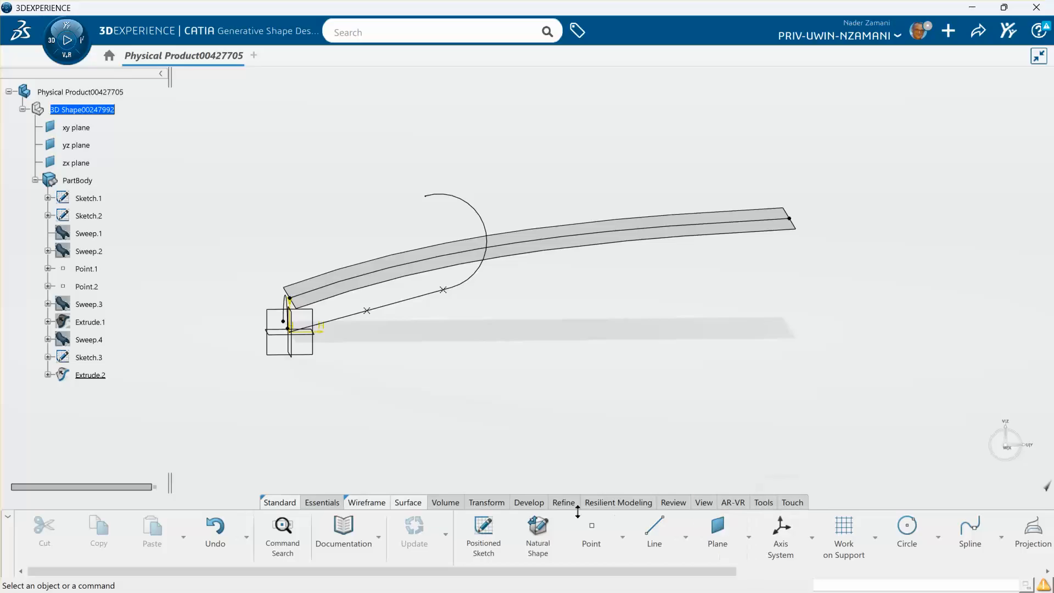
Set up a new sweep of Sketch.2 along Sketch.1 with the reshaped Extrude.2 as the reference surface, and preview it
scroll(878, 535, down, 5)
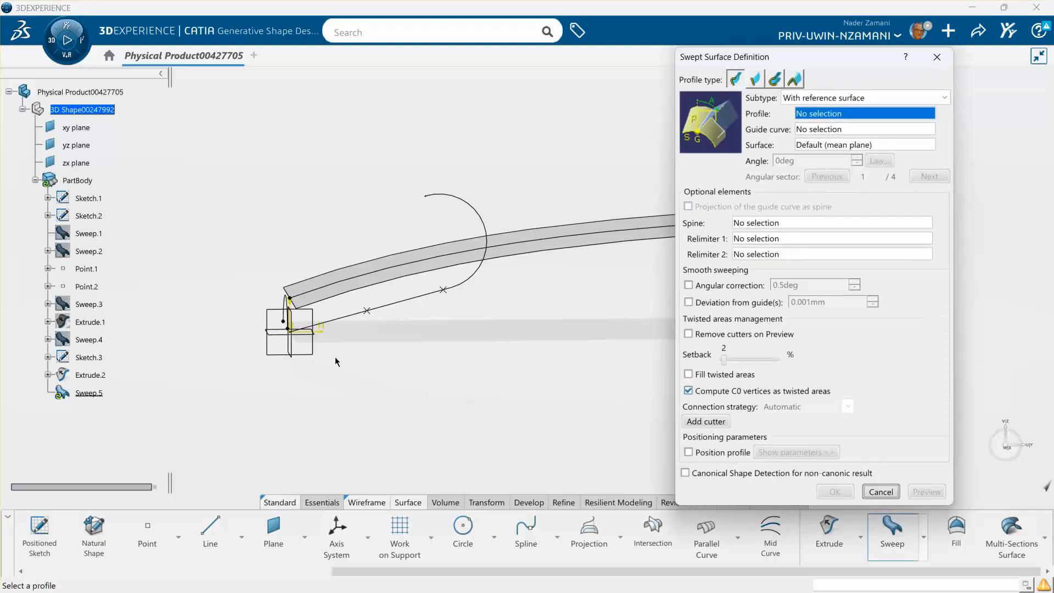
click(286, 304)
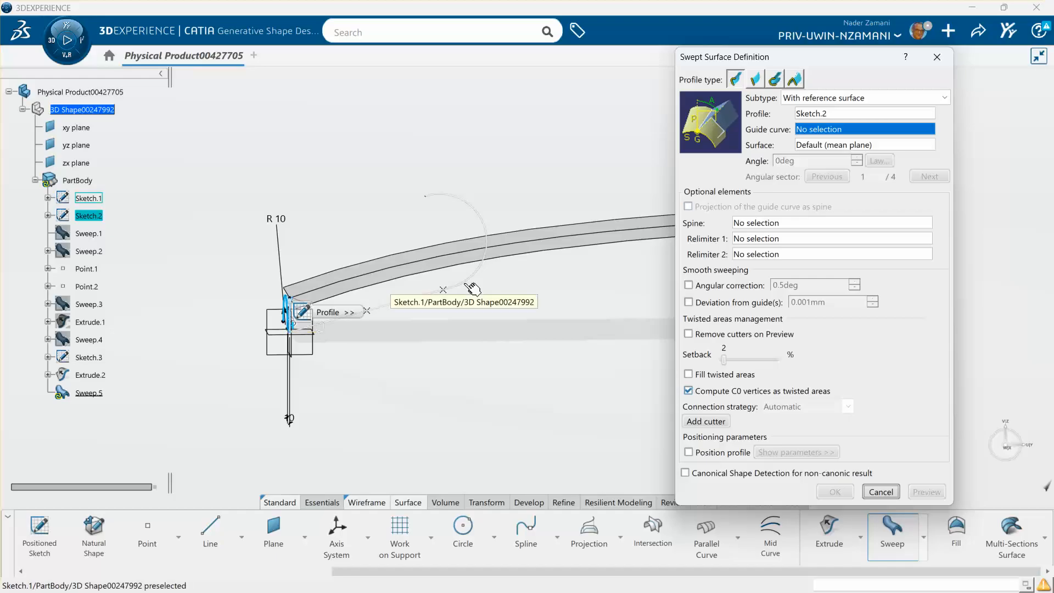
mouse_move(531, 319)
middle_down()
mouse_move(505, 330)
mouse_move(478, 308)
middle_up()
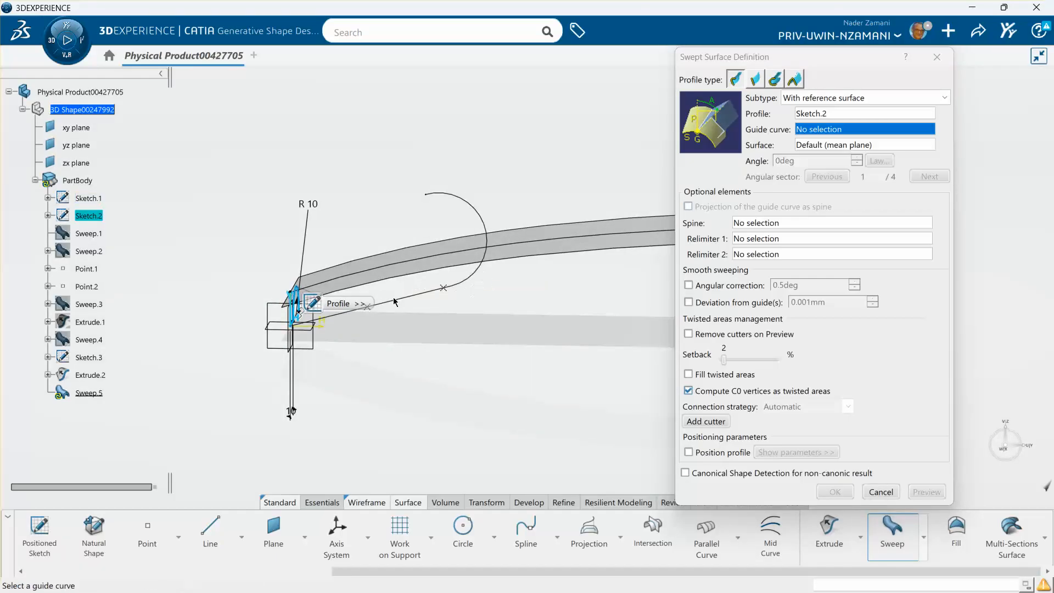
click(429, 297)
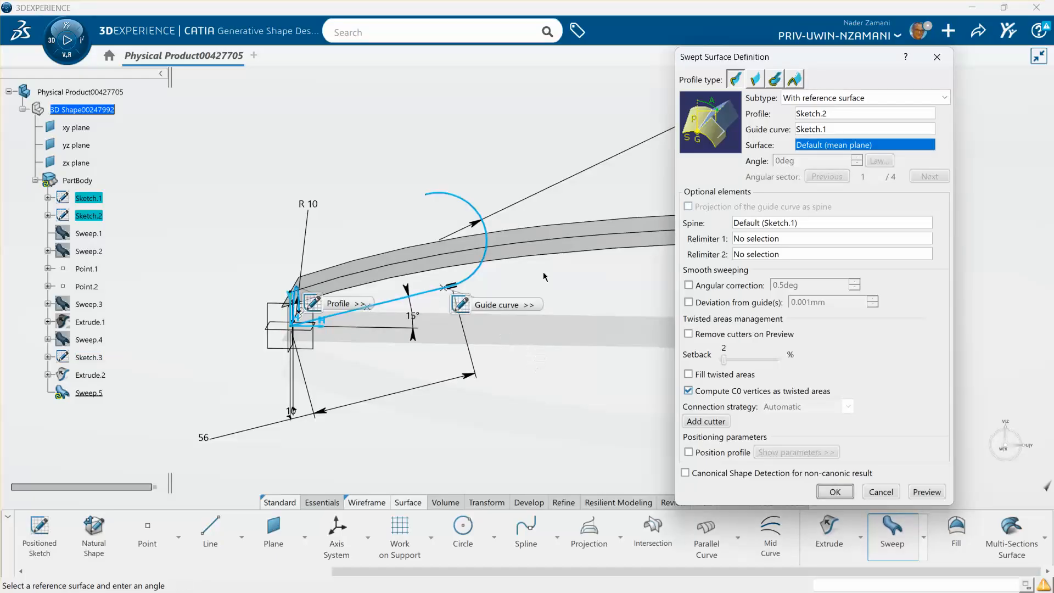
click(602, 233)
click(924, 493)
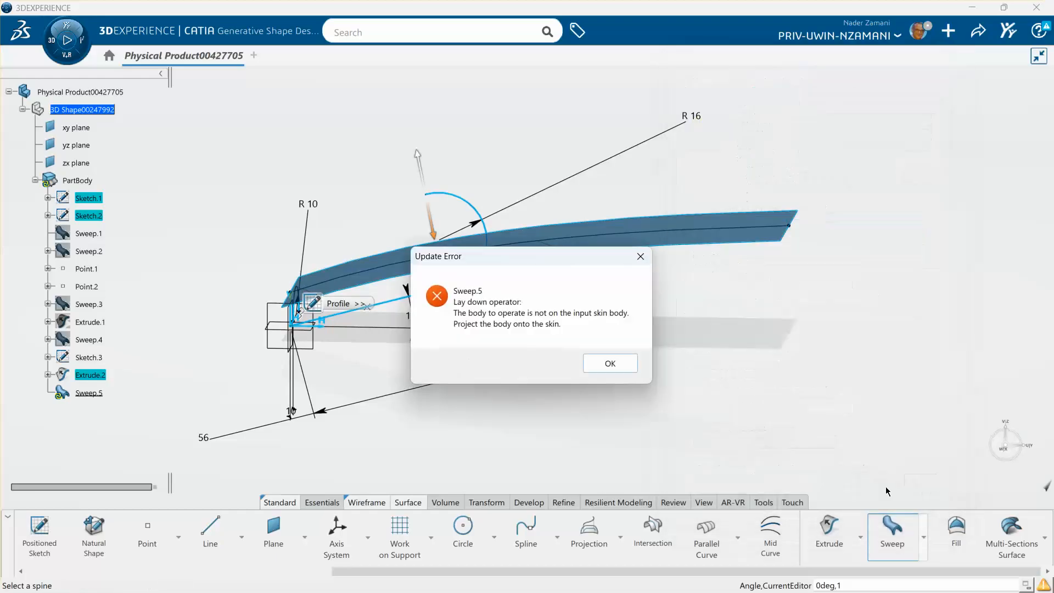
click(610, 363)
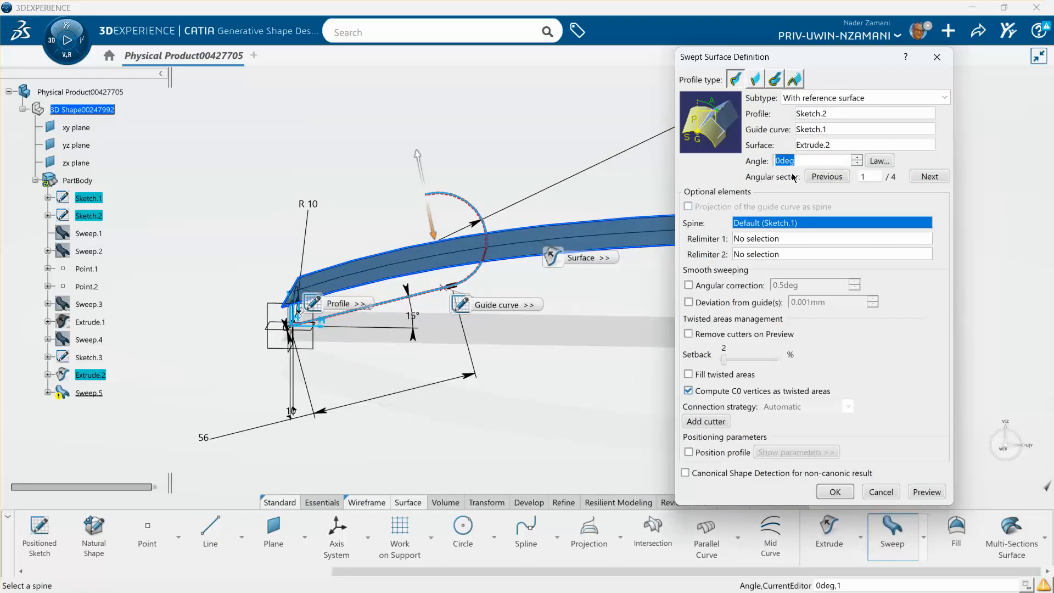
Replace the sweep's guide curve with Sketch.3, preview the surface and accept it
click(821, 130)
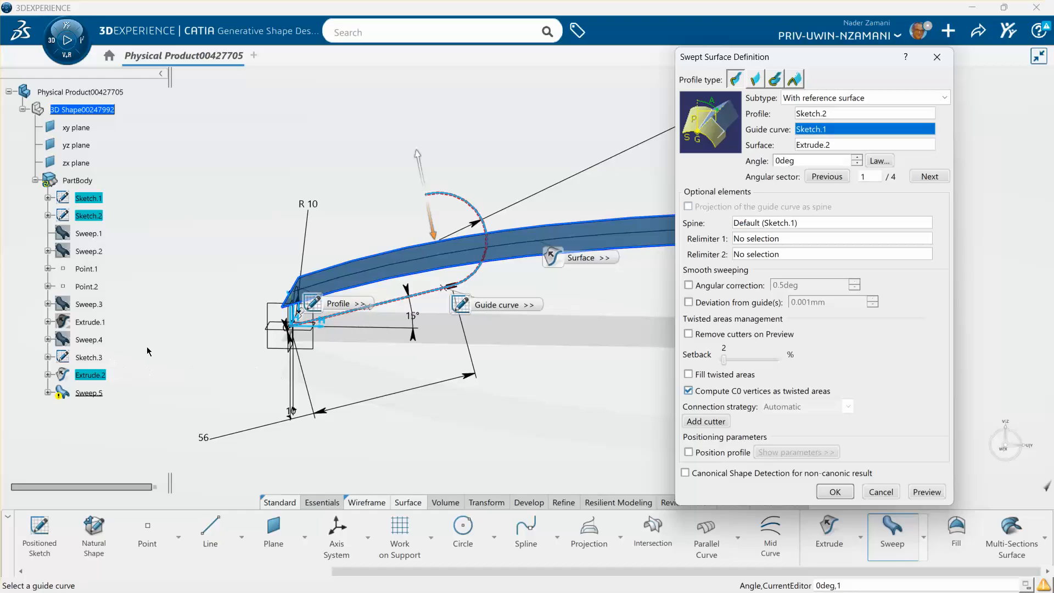
click(364, 272)
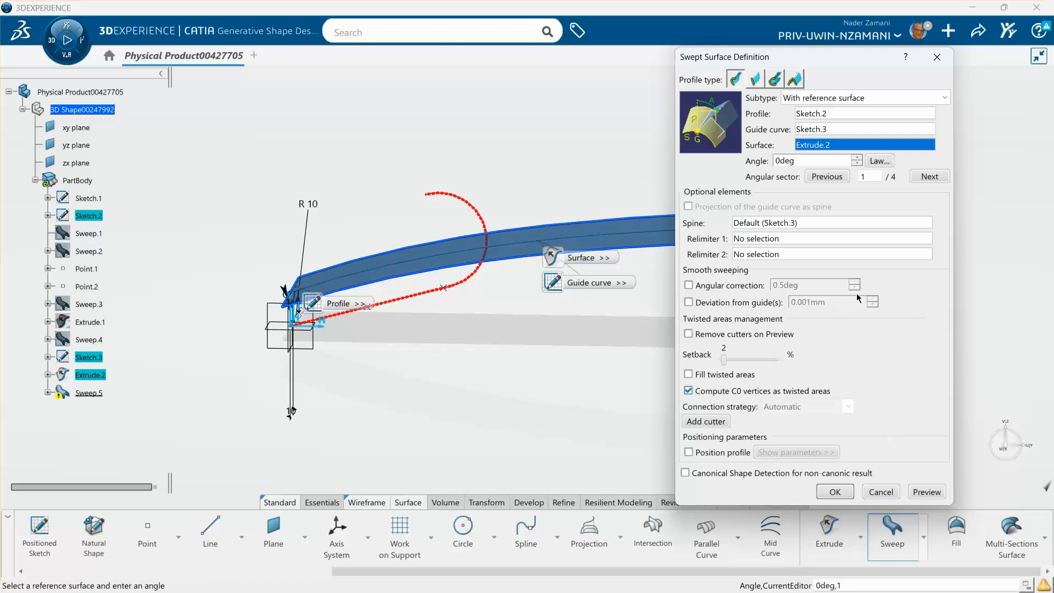
click(922, 492)
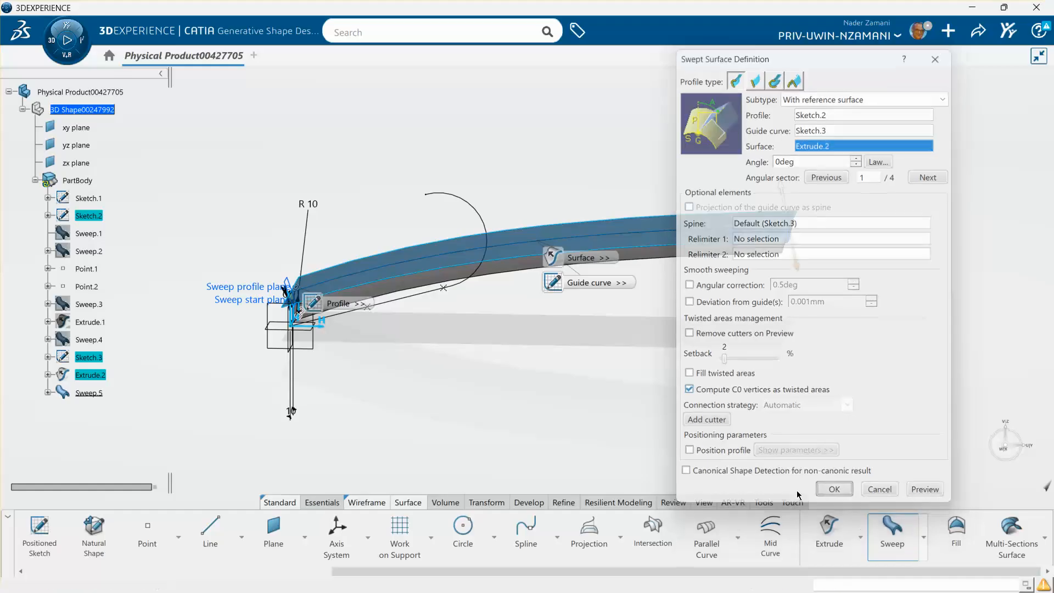
click(829, 496)
middle_drag(707, 452, 865, 405)
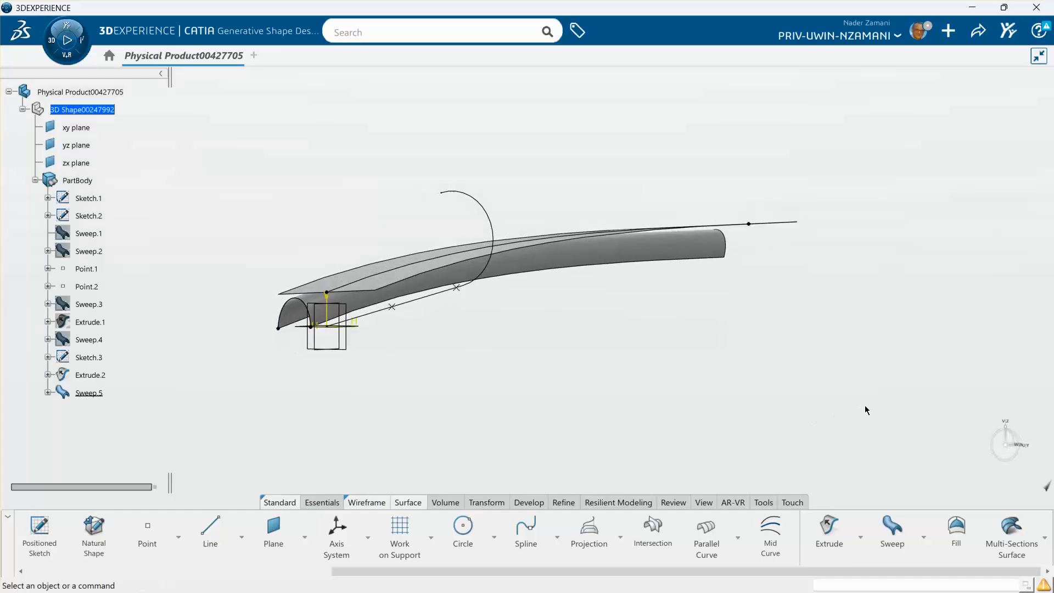
middle_drag(660, 381, 717, 406)
middle_drag(572, 417, 727, 419)
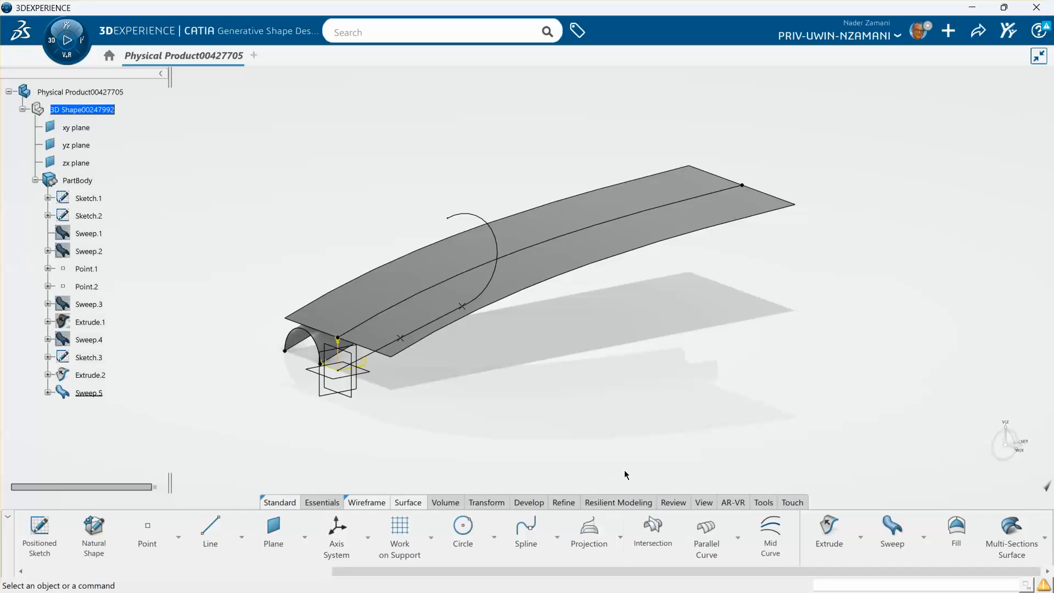
mouse_move(458, 585)
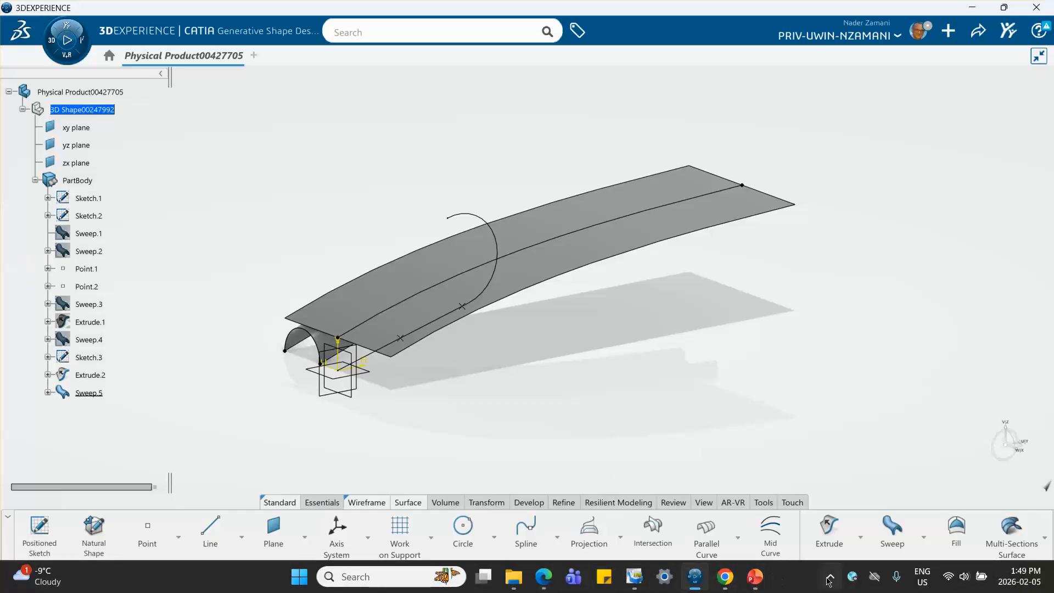